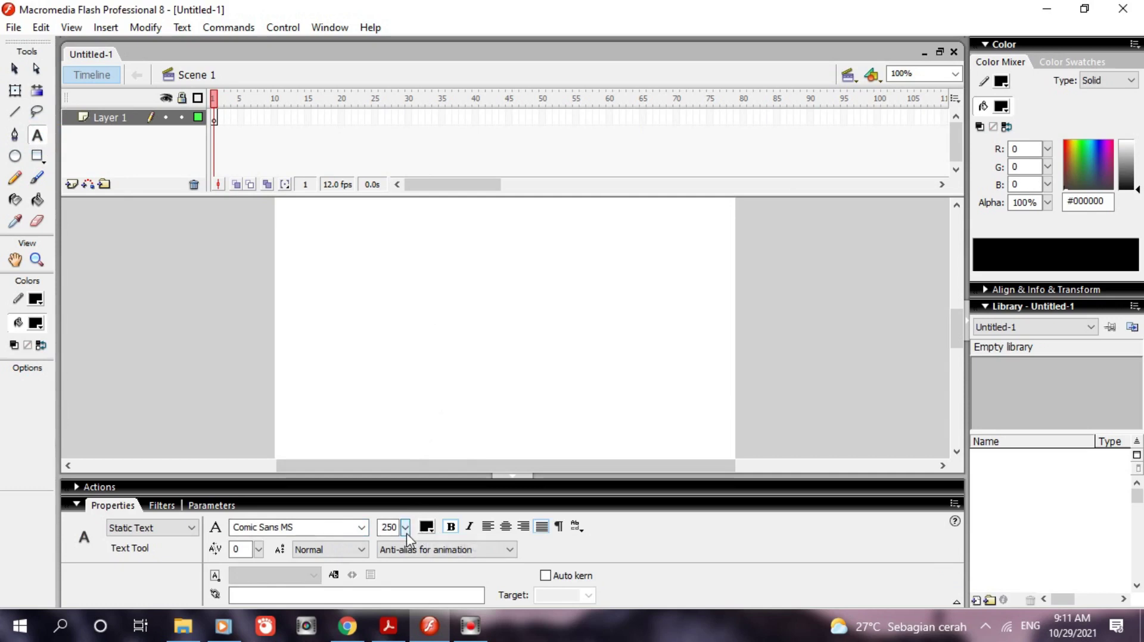
Place the letter "L" as static text at font size 250 on the stage
drag(406, 534, 394, 494)
click(384, 528)
click(461, 309)
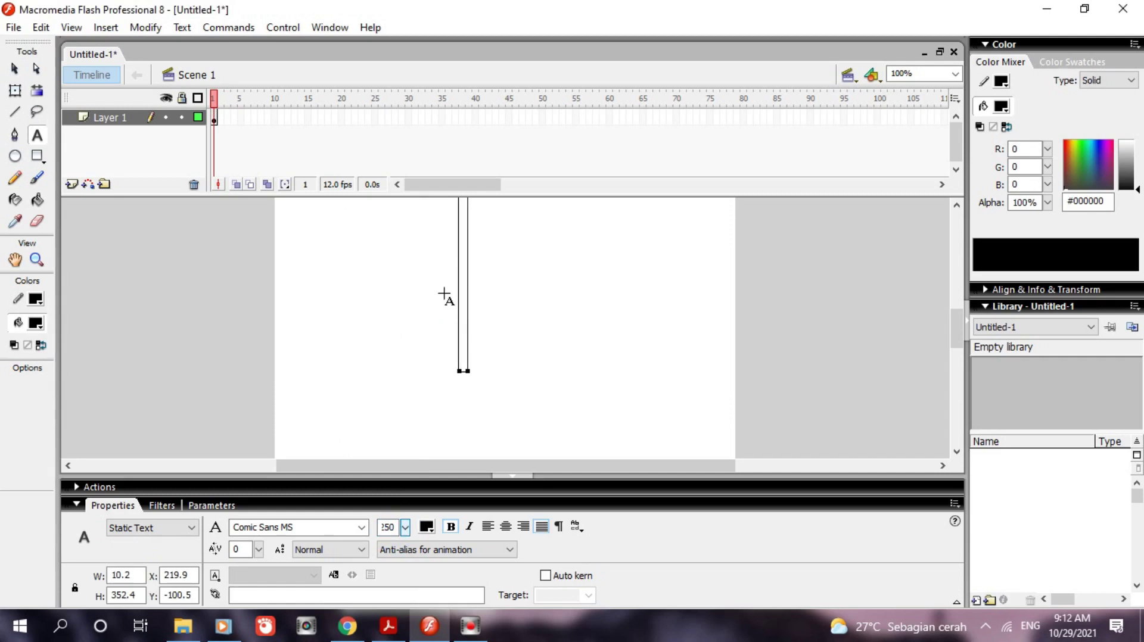
text(L)
scroll(504, 335, up, 3)
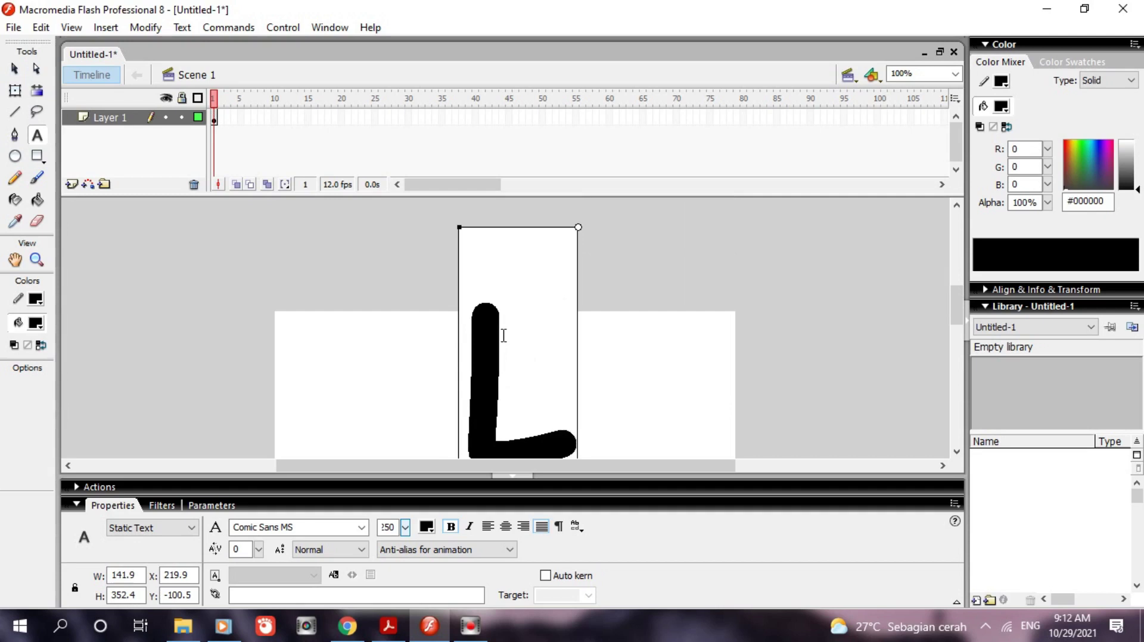
scroll(503, 335, down, 3)
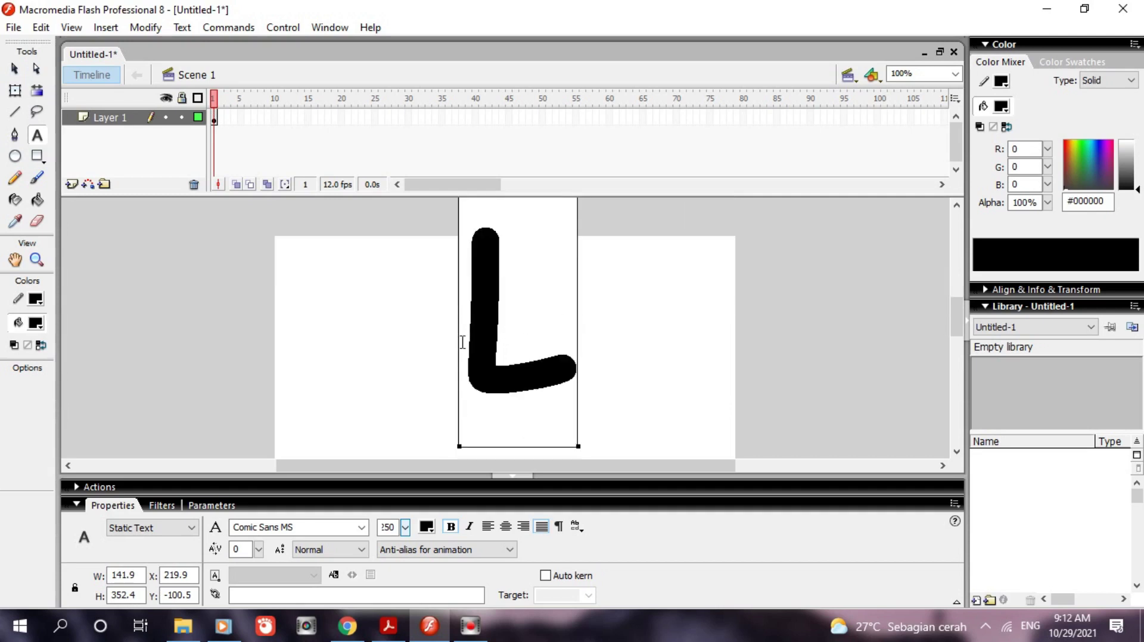
Move the letter L to the middle of the stage, at about X 217, Y 9
click(15, 69)
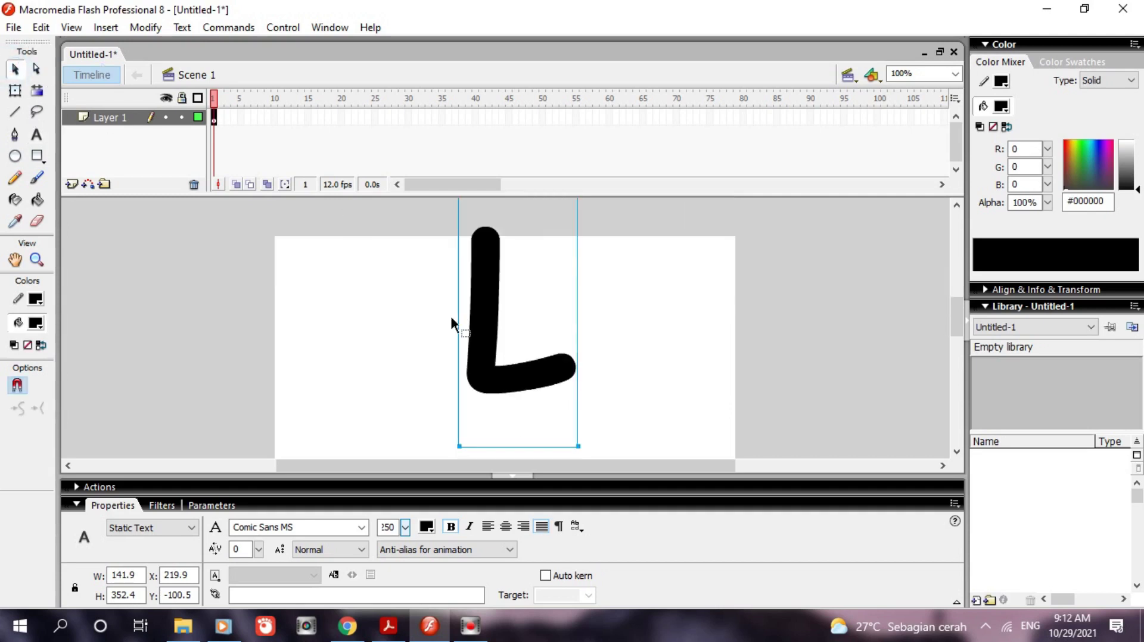
drag(458, 313, 446, 384)
scroll(446, 386, down, 6)
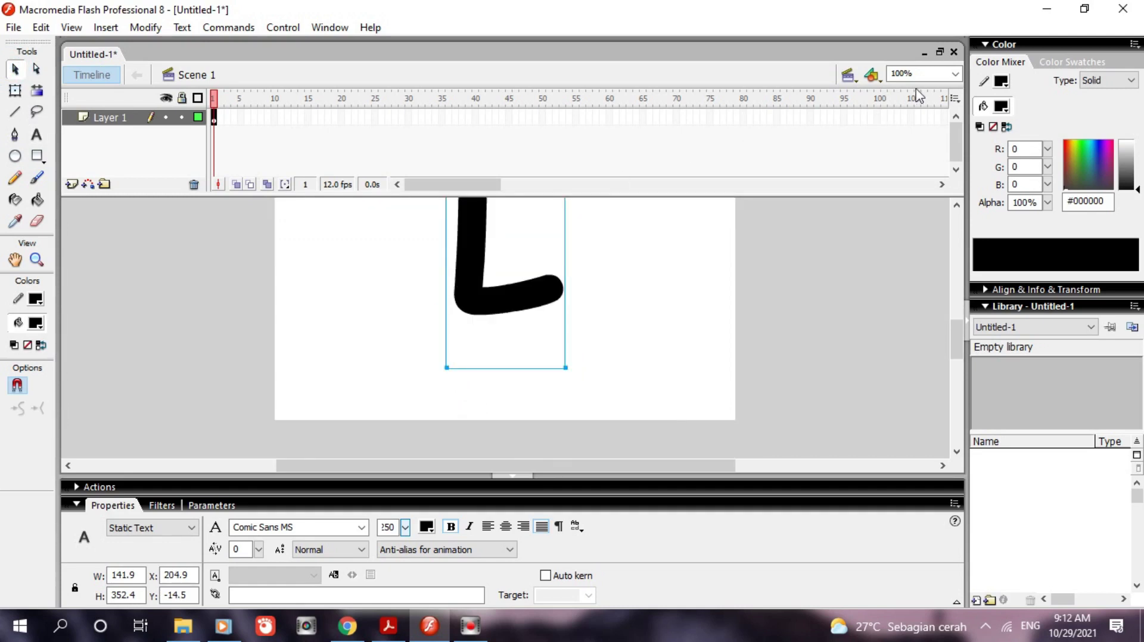
click(955, 73)
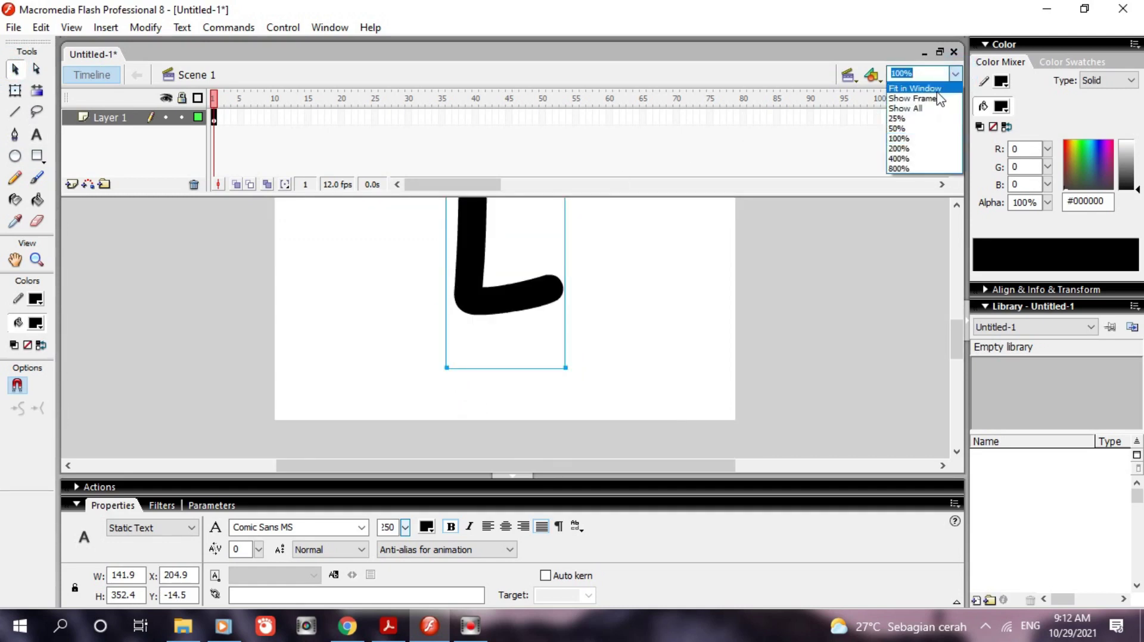
click(918, 88)
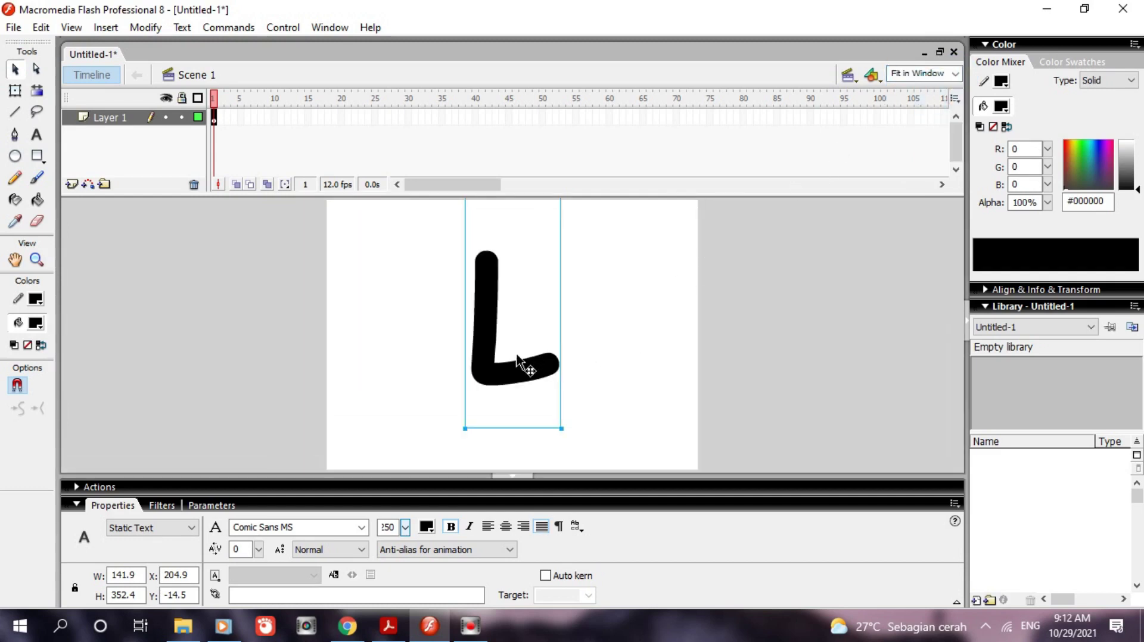
drag(513, 373, 530, 392)
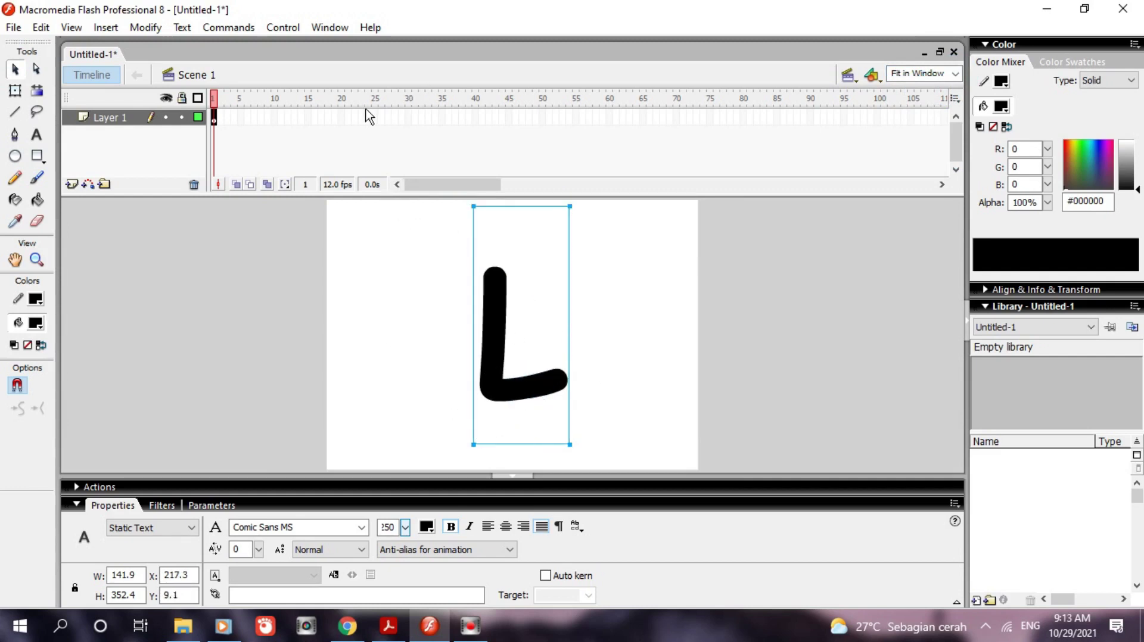
Insert a keyframe at frame 20 of Layer 1
click(342, 117)
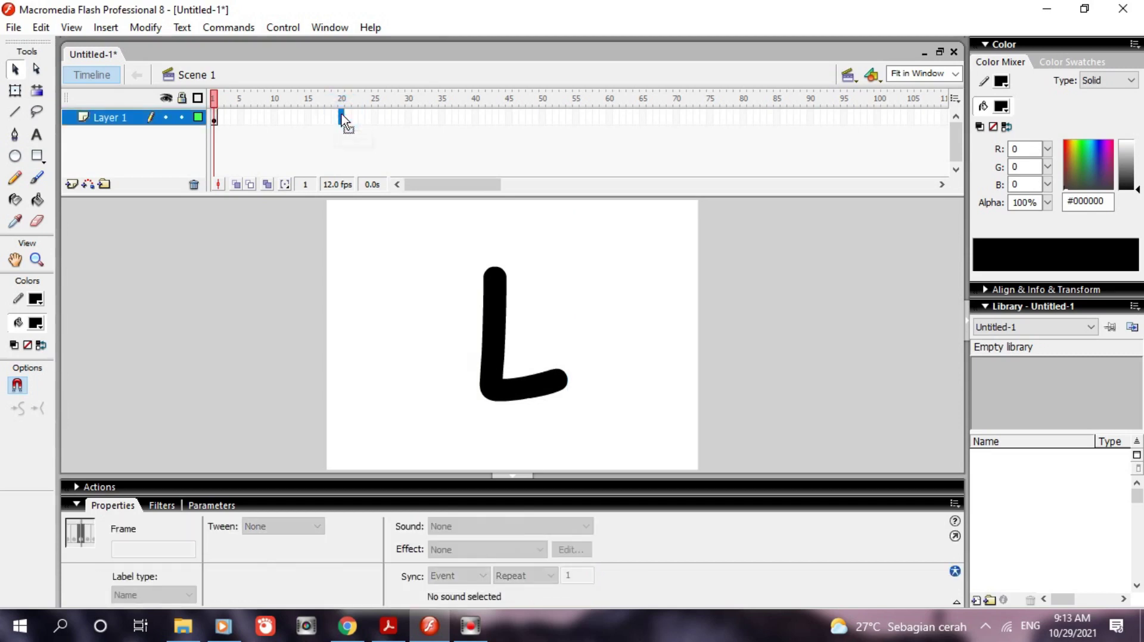
right_click(342, 117)
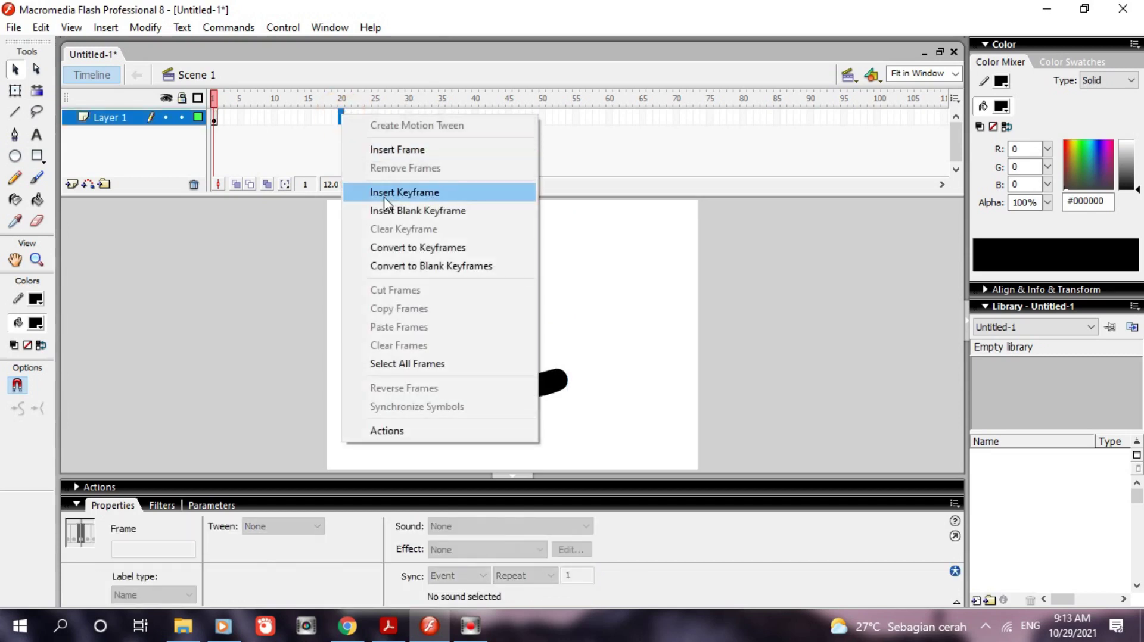
click(383, 192)
Add a new layer above Layer 1 and remove its frames 2 to 20
mouse_move(216, 100)
mouse_down()
mouse_move(344, 106)
mouse_move(240, 101)
mouse_move(334, 102)
mouse_move(345, 117)
mouse_move(212, 116)
mouse_up()
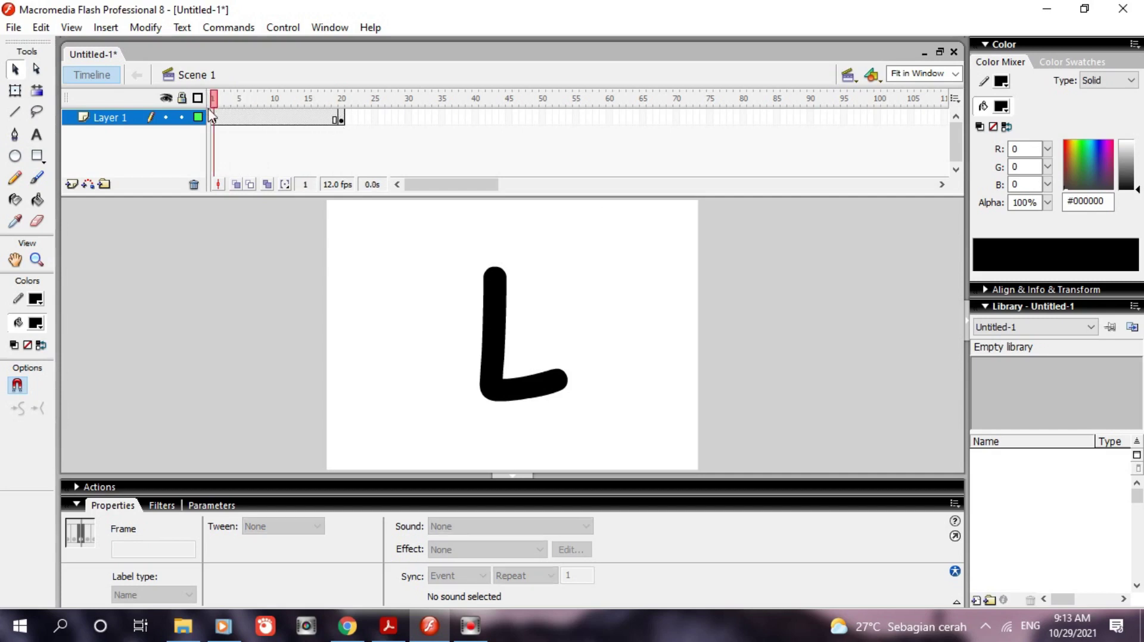
click(73, 186)
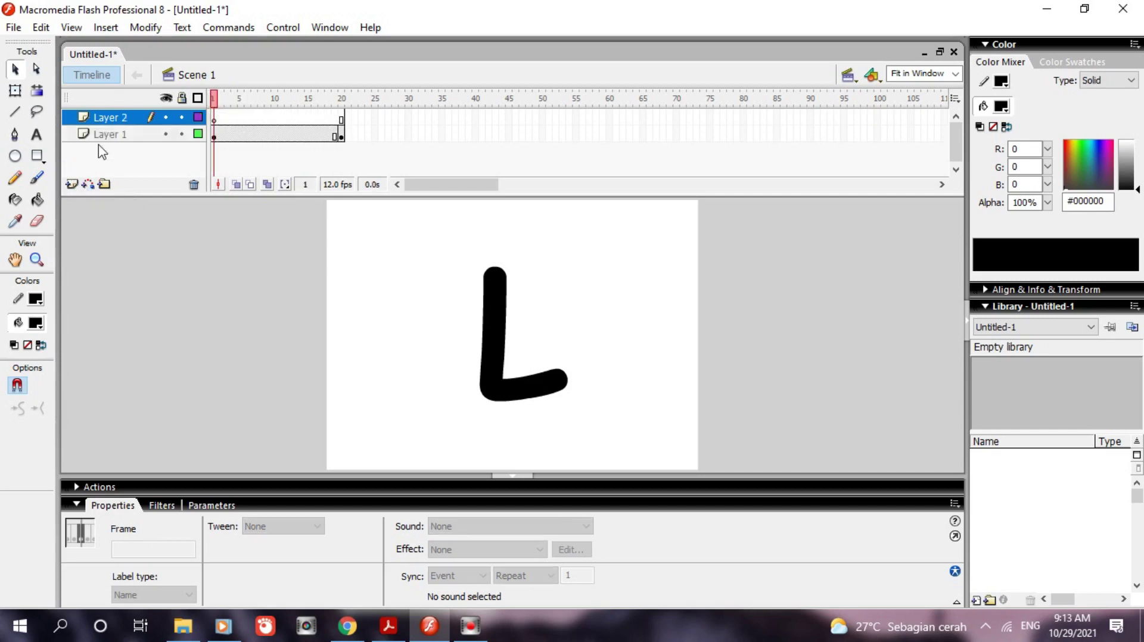
drag(342, 121, 221, 112)
right_click(221, 112)
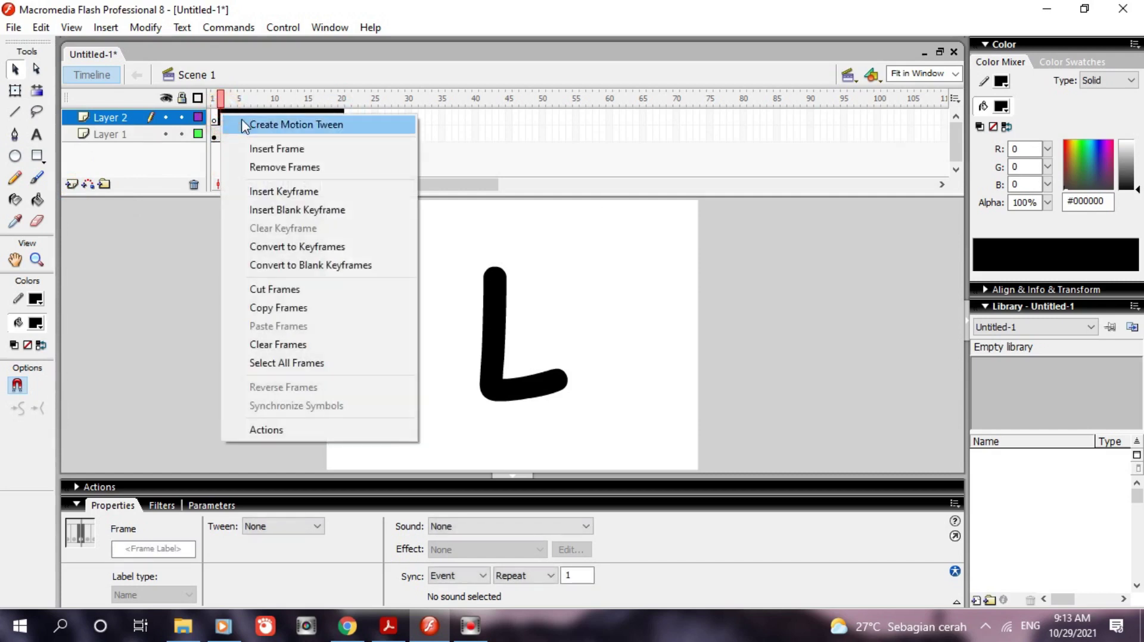
click(267, 169)
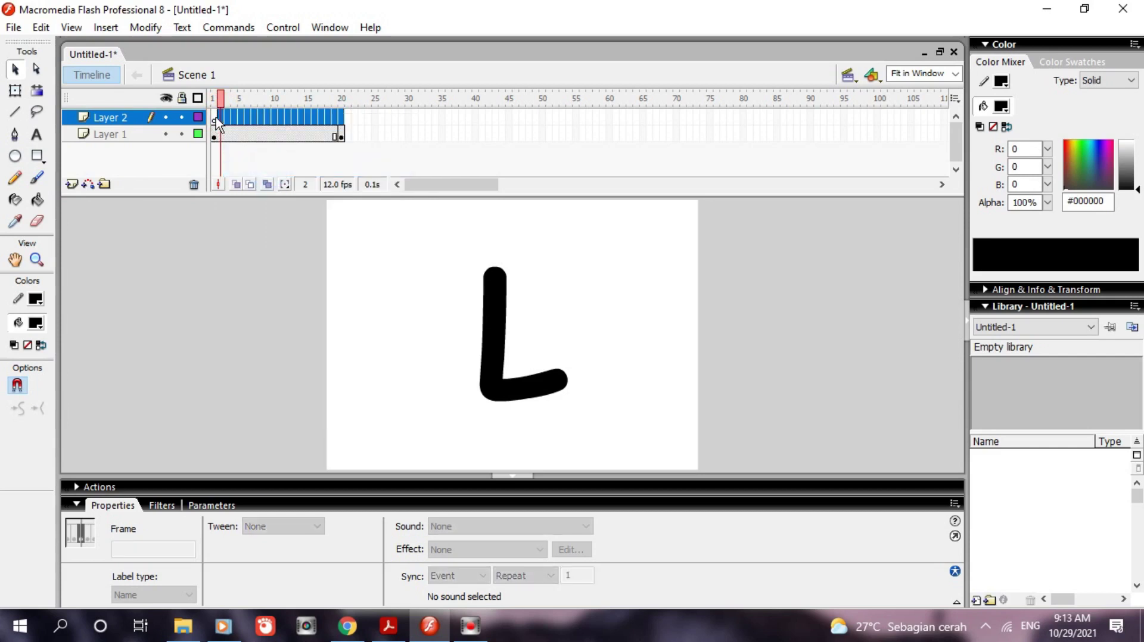
Insert a keyframe at frame 2 of Layer 2
click(218, 119)
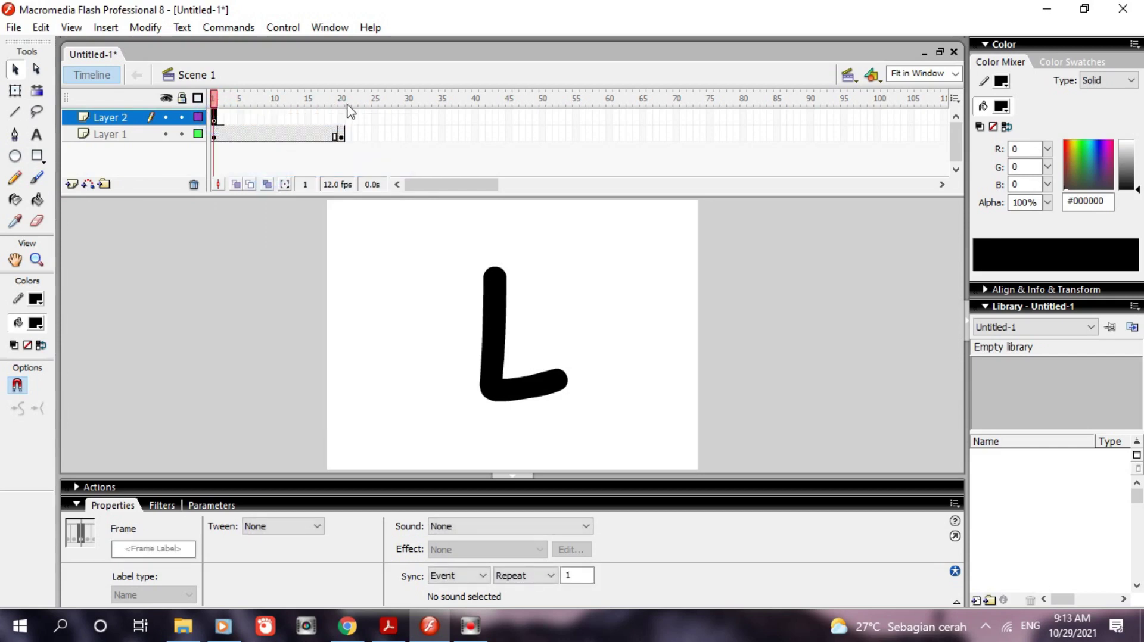
right_click(220, 117)
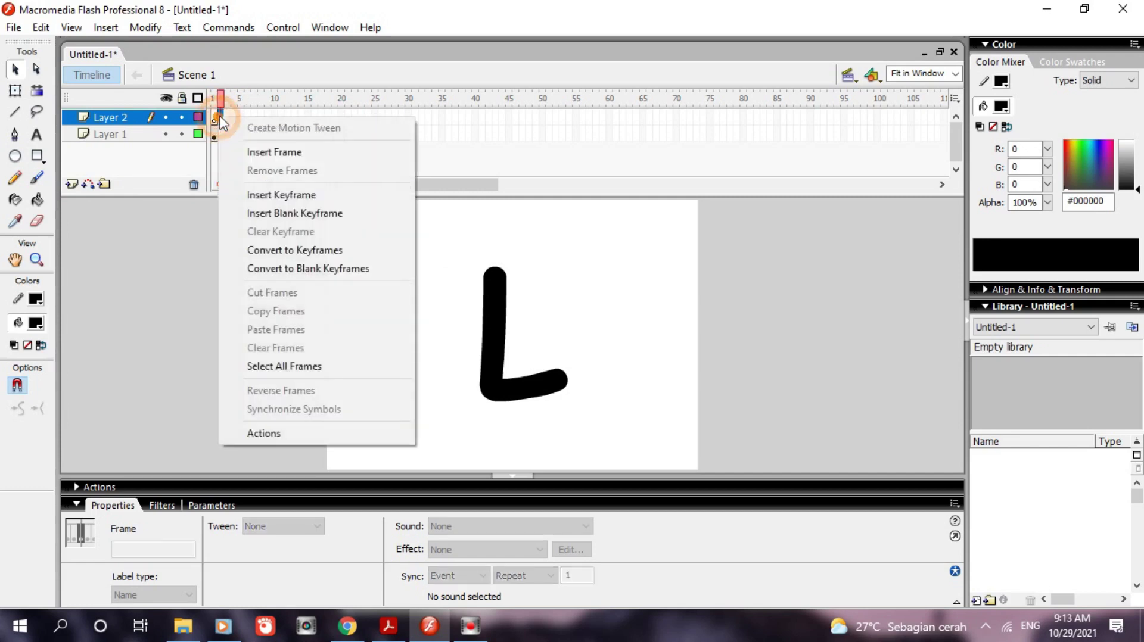
click(277, 196)
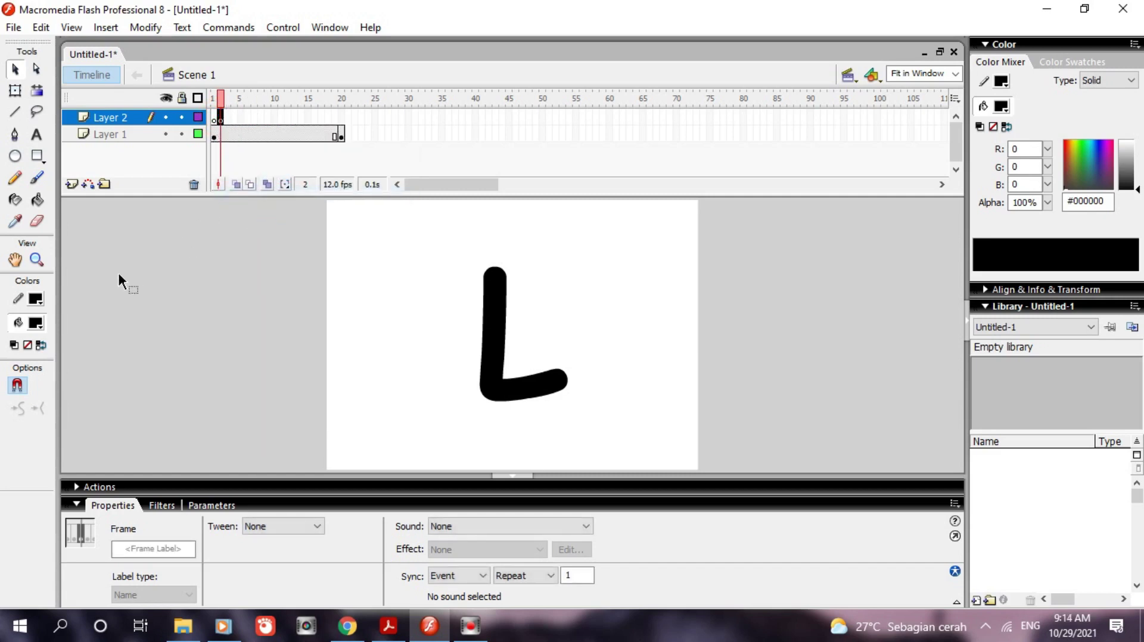
Choose the Brush tool and set both the fill and stroke colors to bright green #00FF00
click(38, 179)
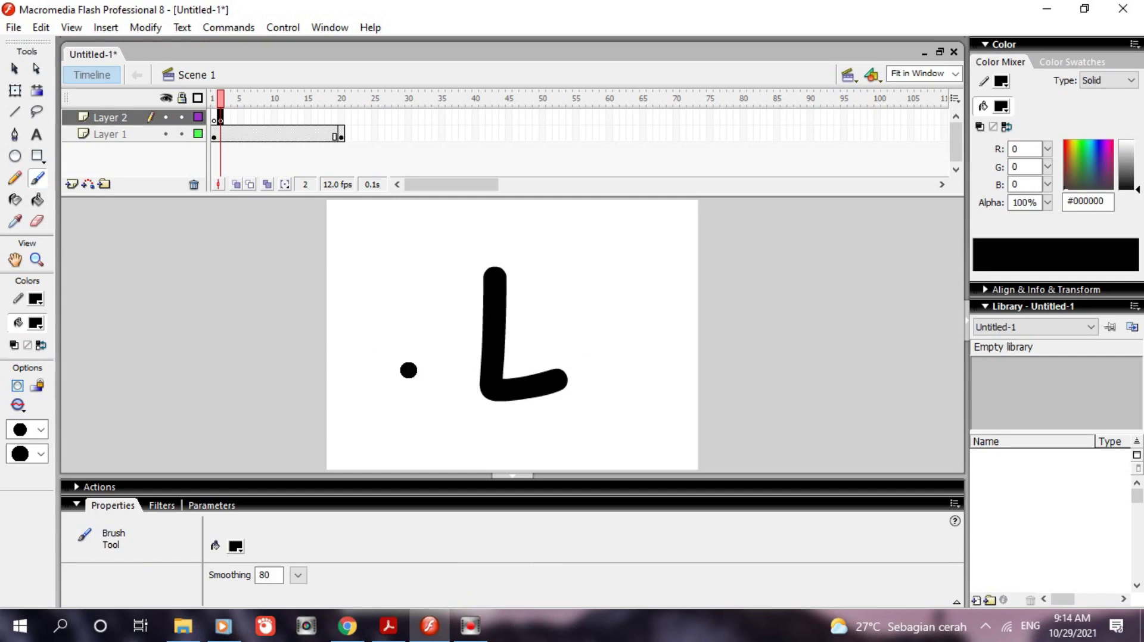
click(37, 323)
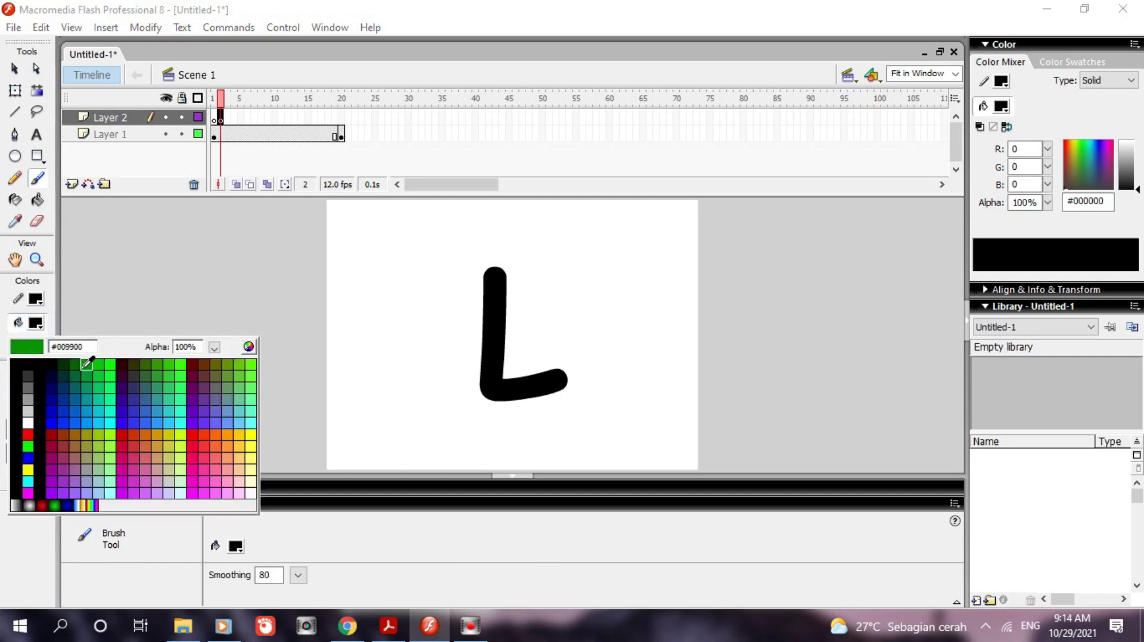
click(111, 365)
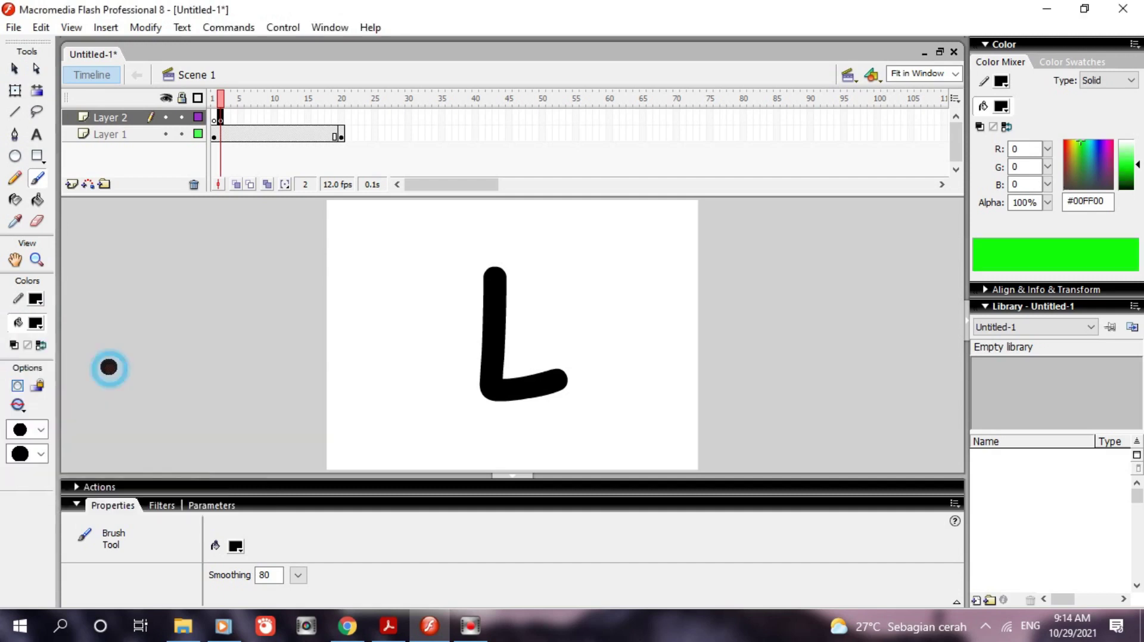
click(37, 305)
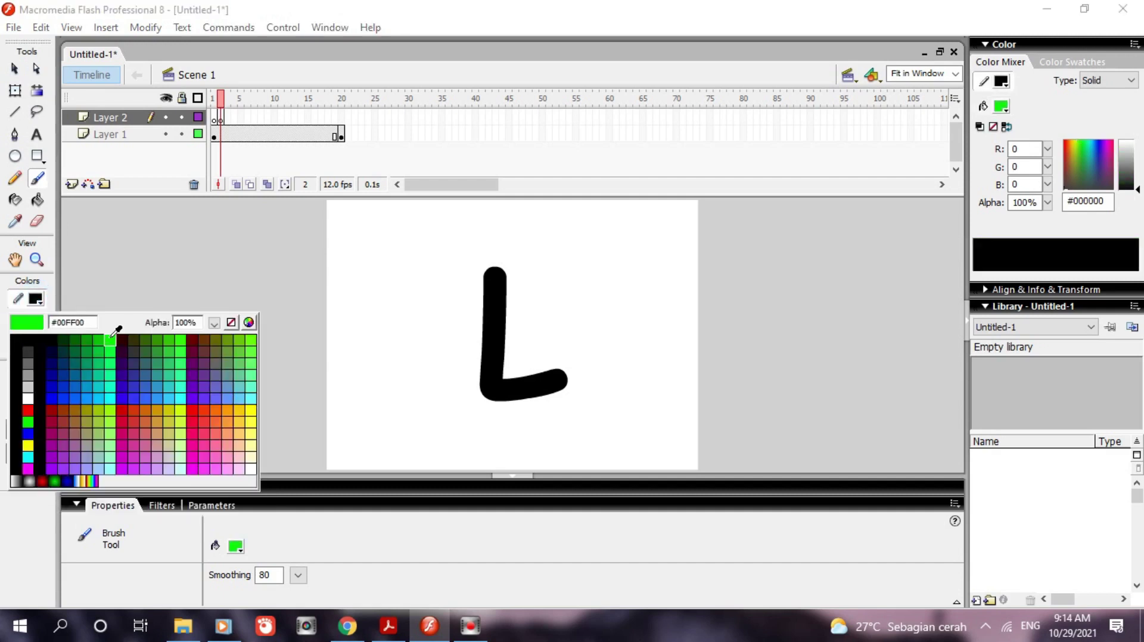
click(115, 329)
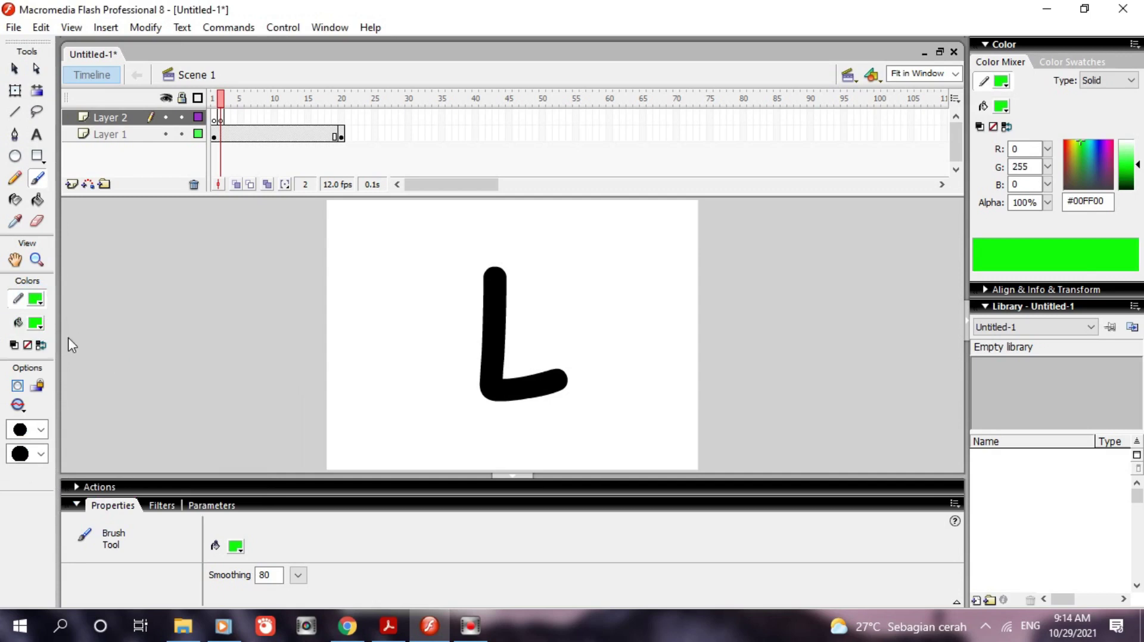
Set the brush to the largest size with a flat horizontal rectangular shape
click(42, 431)
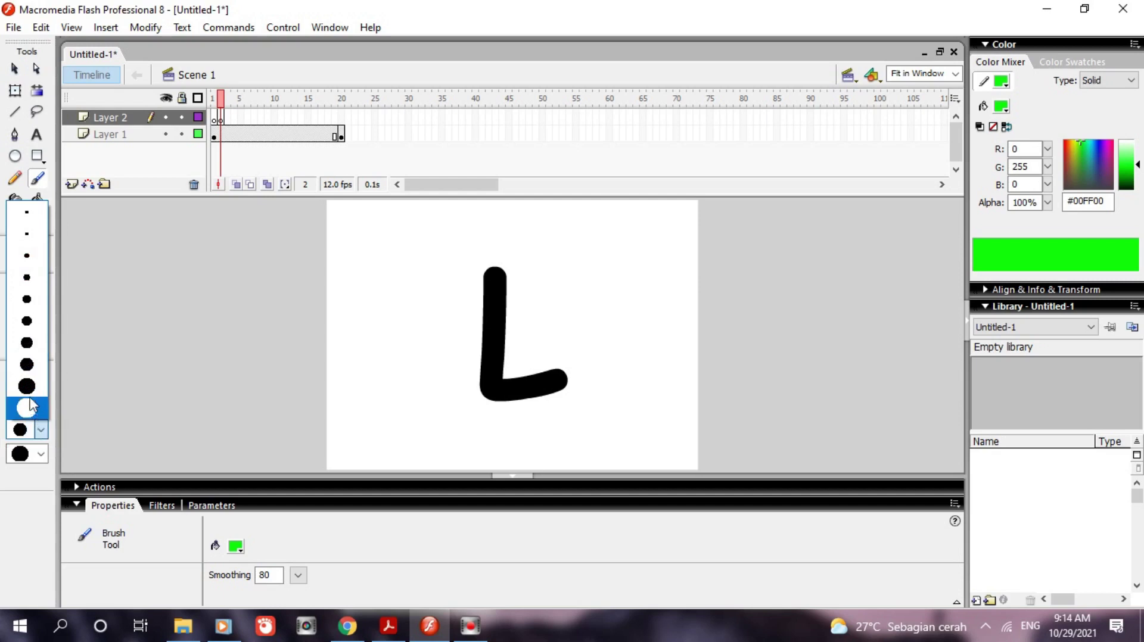
click(40, 441)
click(40, 455)
click(27, 367)
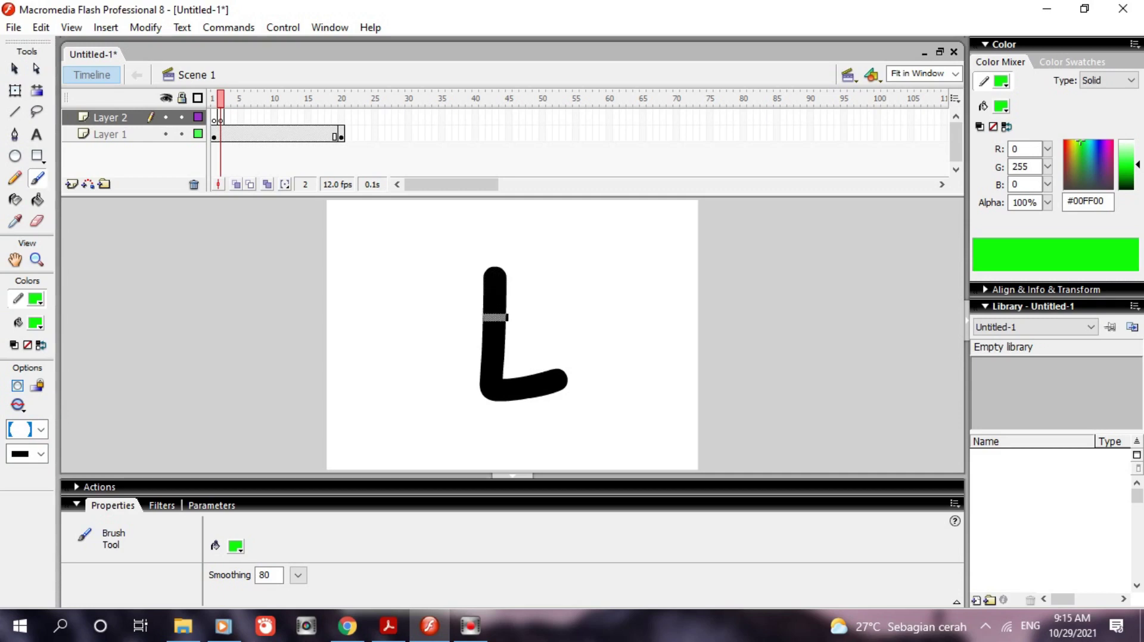
Set the brush smoothing to 90
click(272, 574)
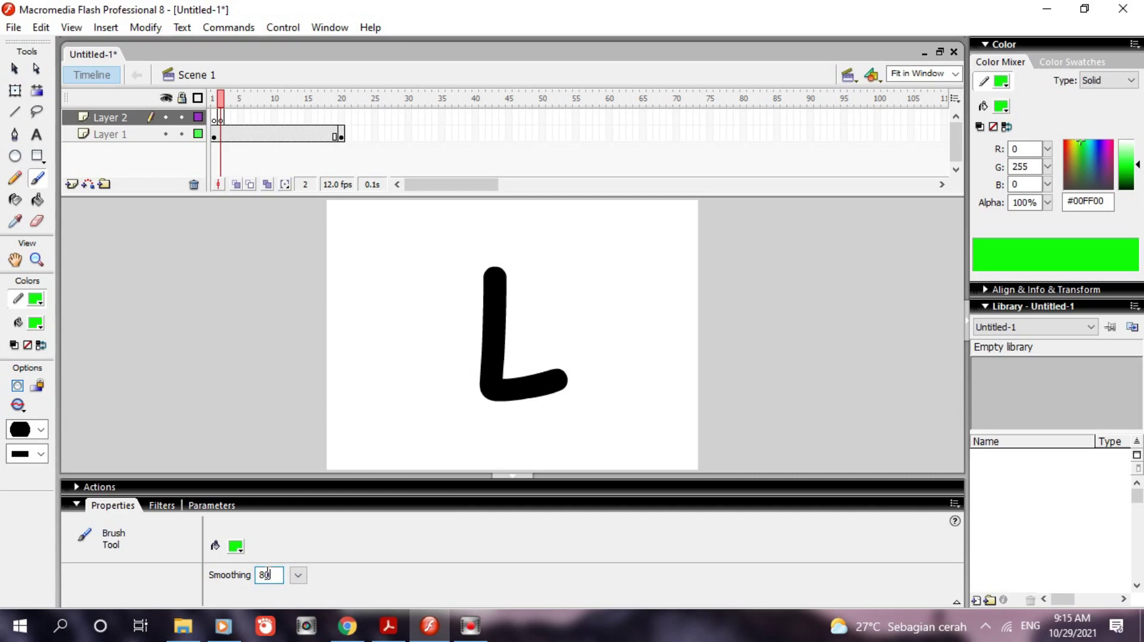
text(90)
key(Return)
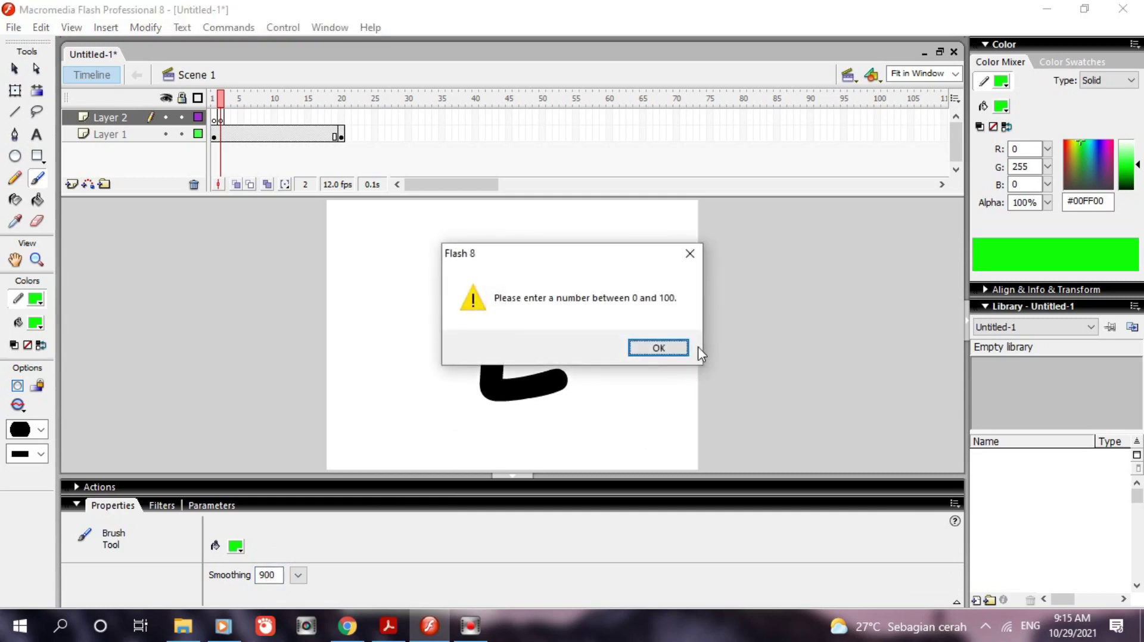
click(661, 348)
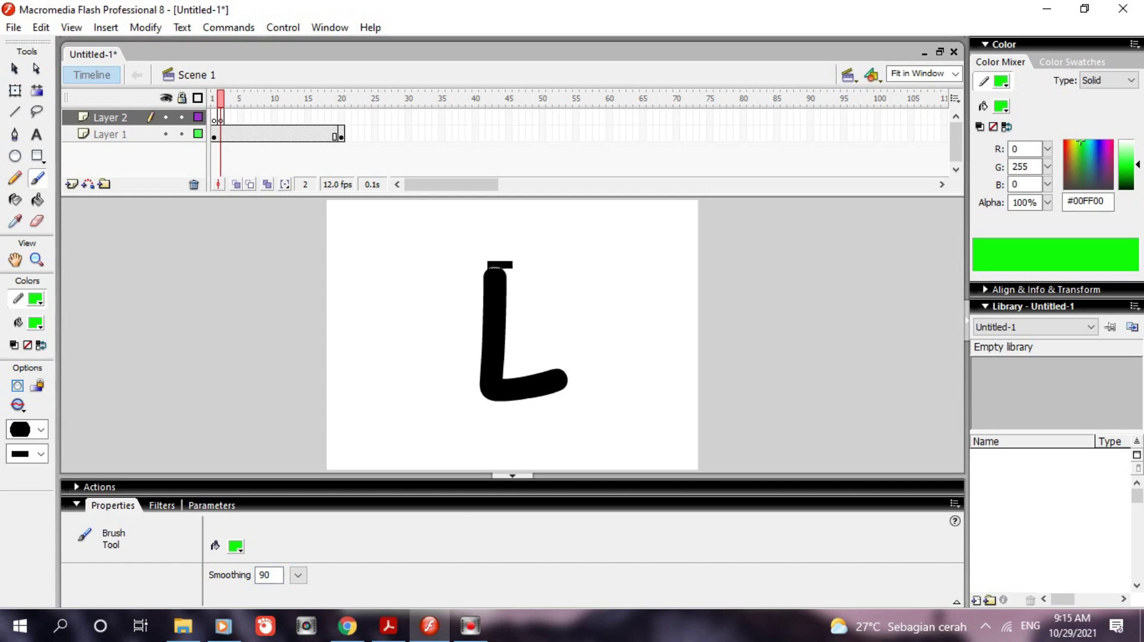
Paint green over the top tip of the letter L on frame 2 of Layer 2
click(495, 267)
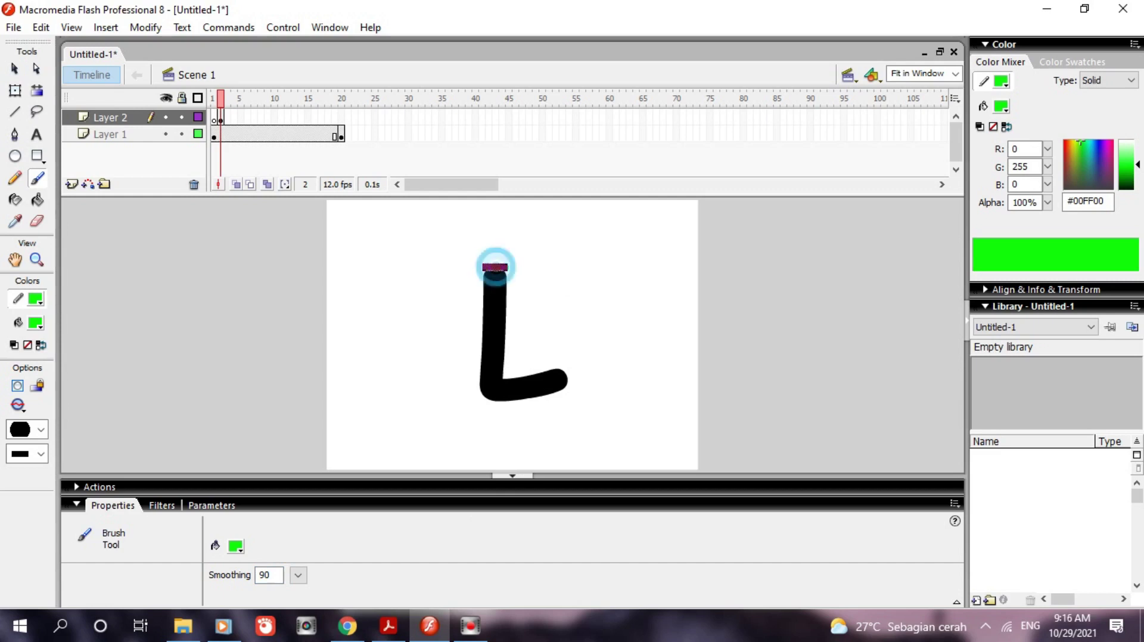
click(495, 271)
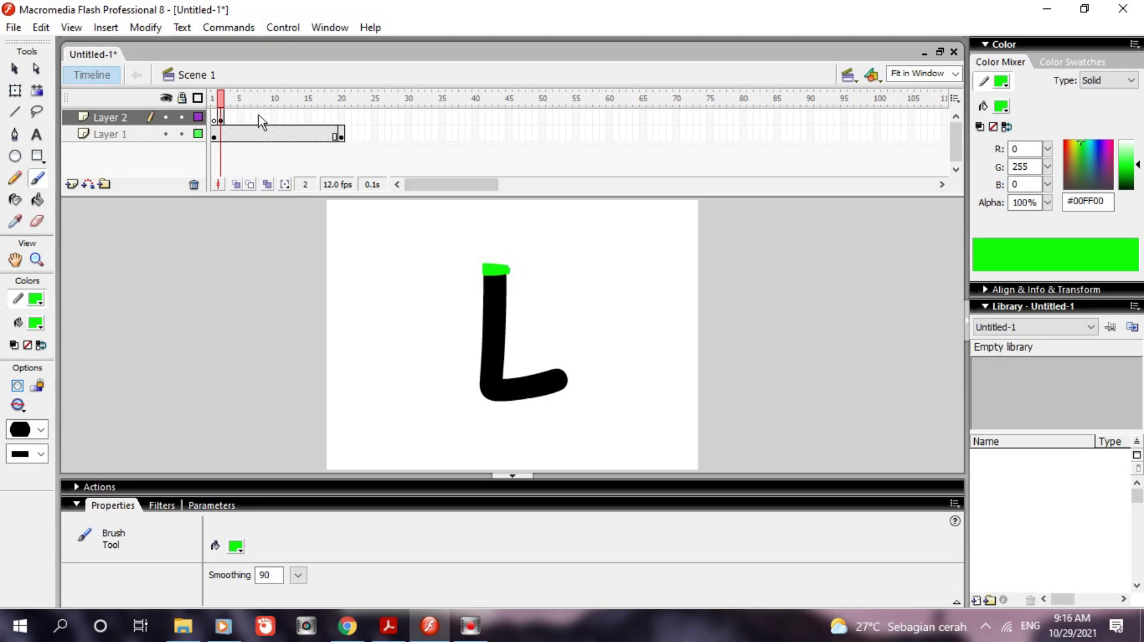
Insert a keyframe at frame 3 of Layer 2 and extend the green paint slightly down the L's stem
click(226, 119)
right_click(226, 119)
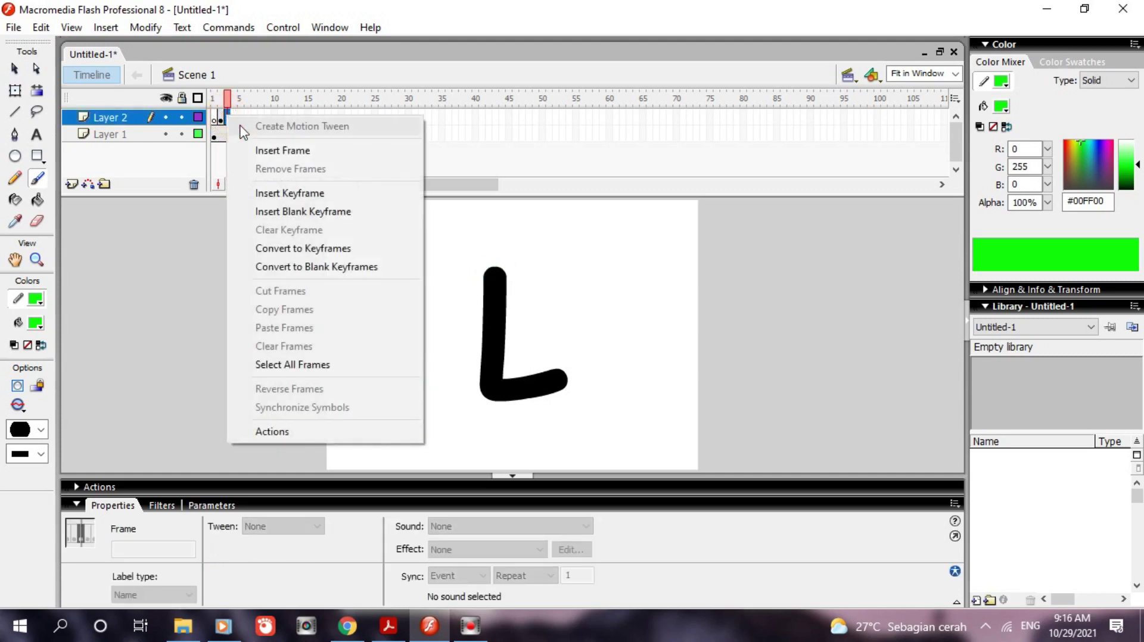
click(272, 191)
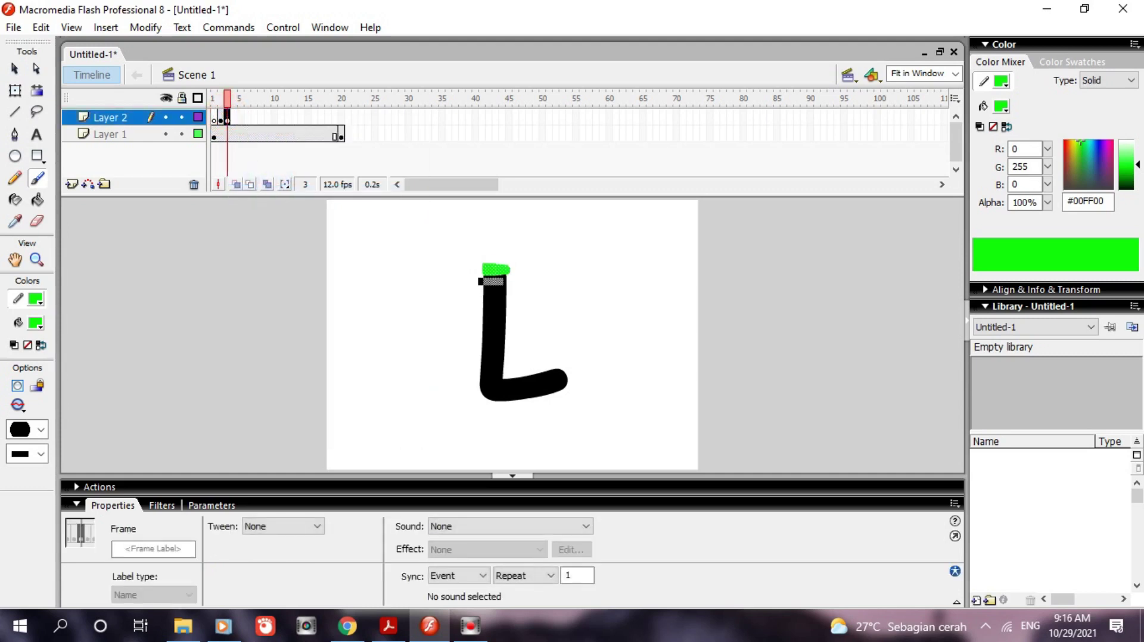
click(495, 277)
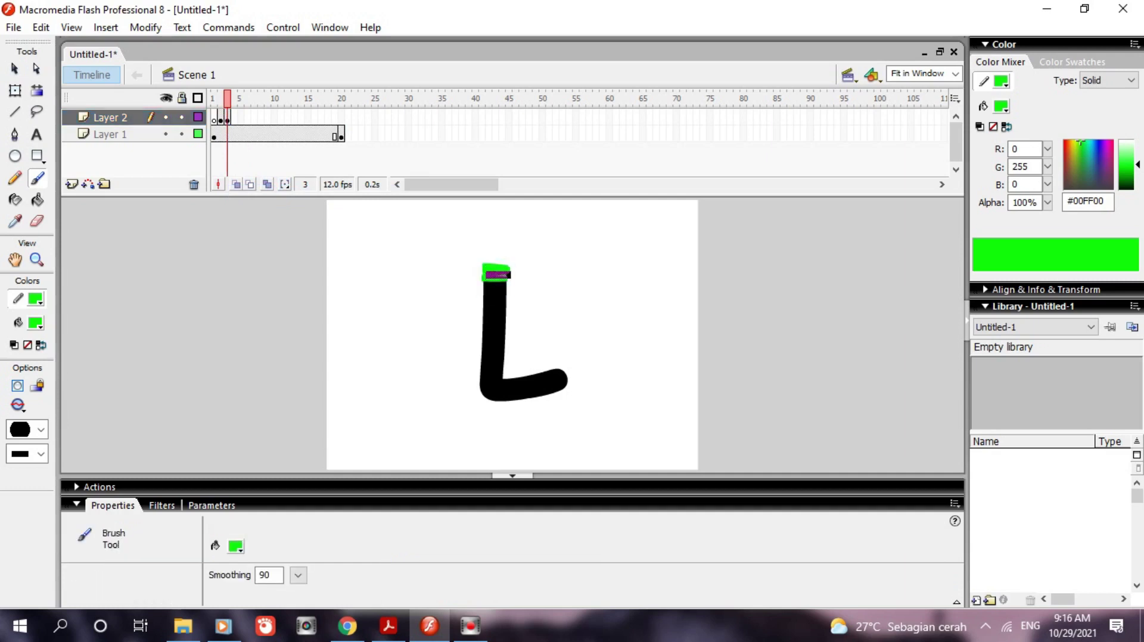
drag(500, 280, 498, 286)
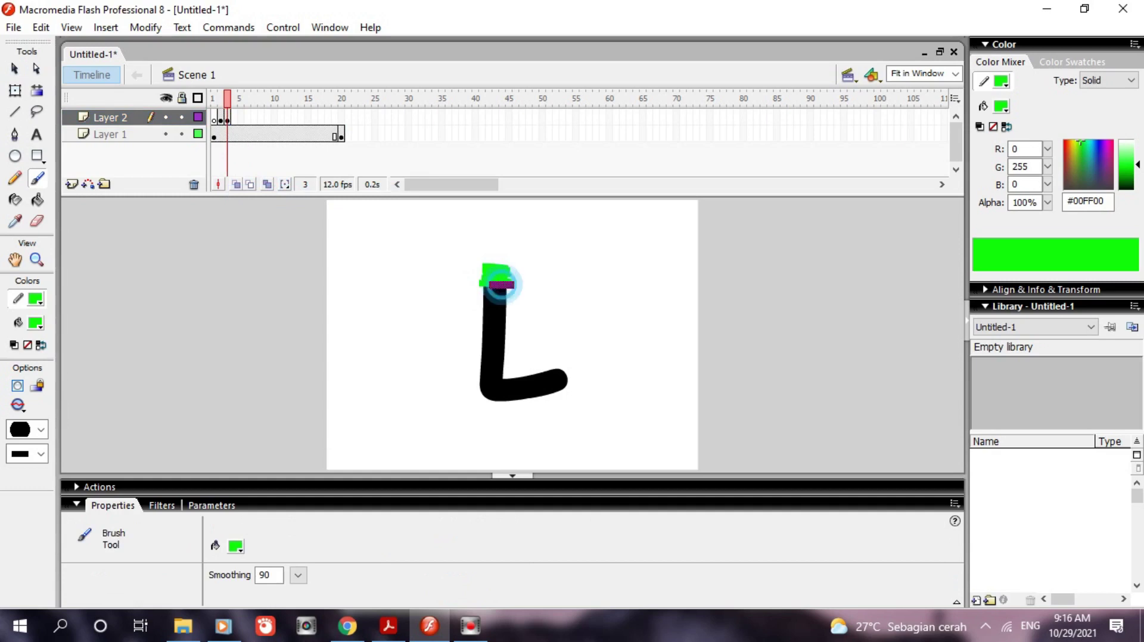
Insert a keyframe at frame 4 of Layer 2 and paint the next short section of the L's stem green
click(235, 119)
right_click(234, 119)
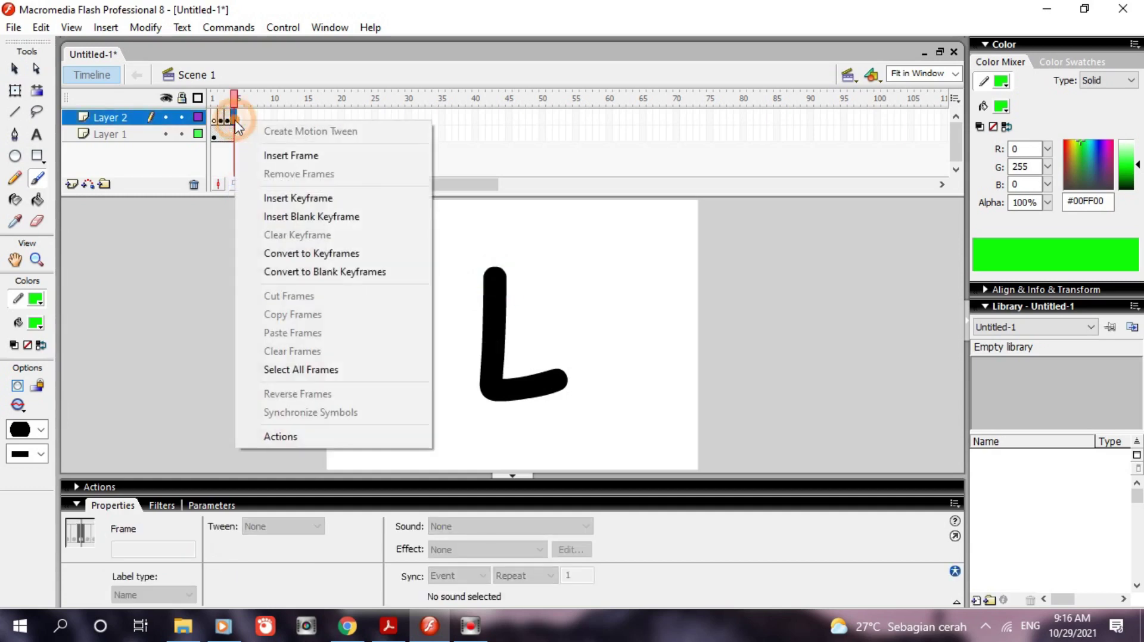
click(285, 198)
click(493, 290)
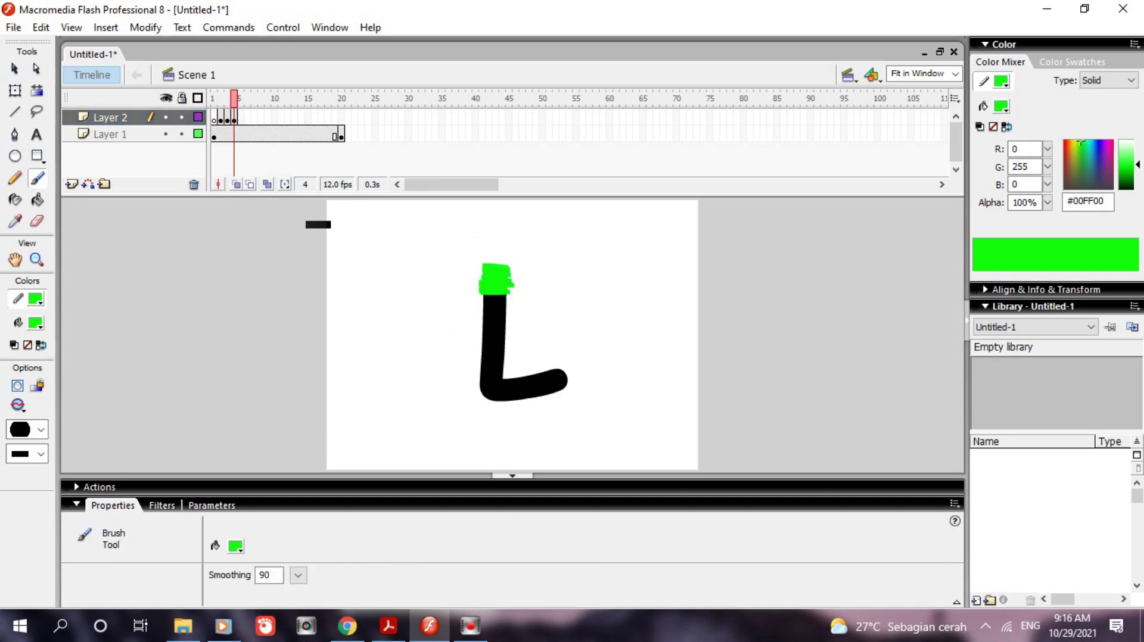
Insert a keyframe at frame 5 of Layer 2 and brush green over the next short section of the L's stem
right_click(241, 120)
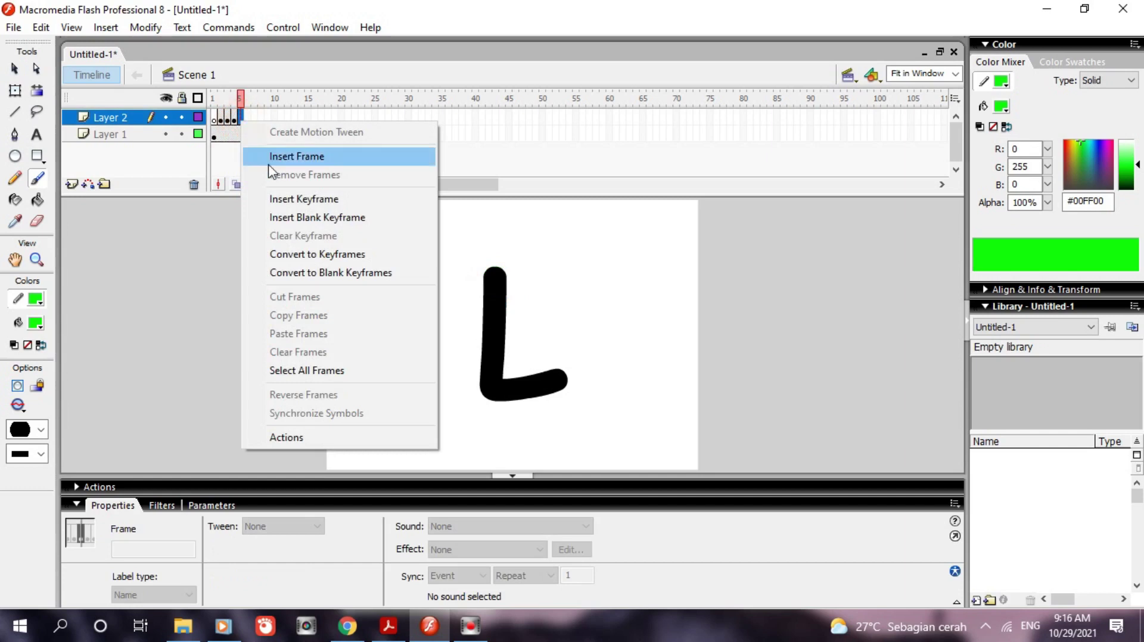
click(273, 194)
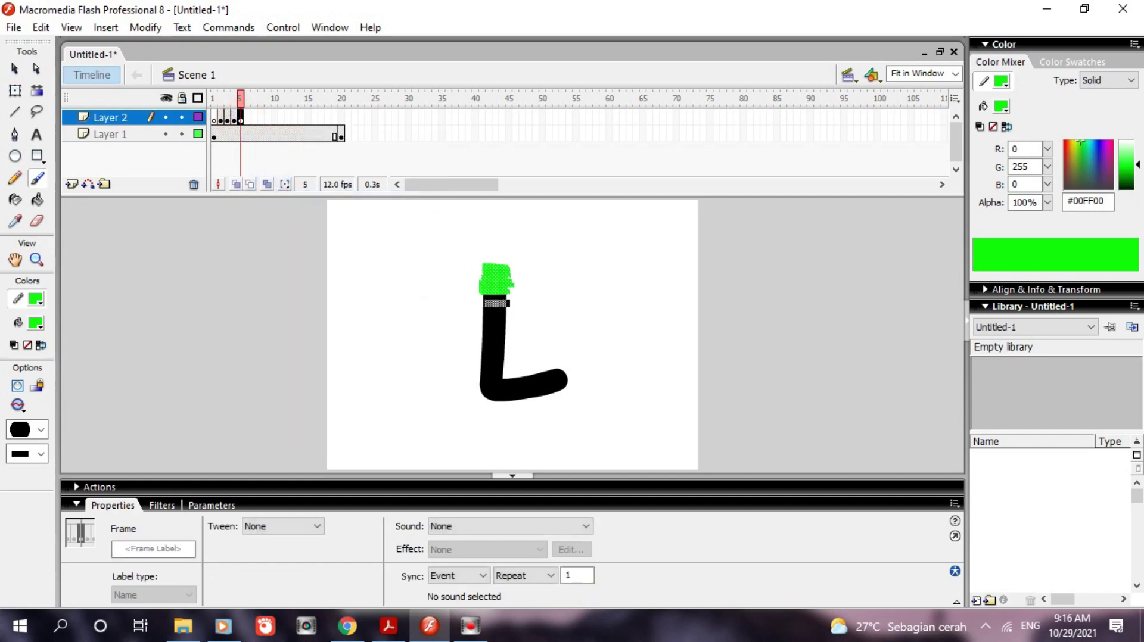
drag(494, 305, 492, 301)
Insert a keyframe at frame 6 of Layer 2 and extend the green paint a little further down the stem
click(247, 118)
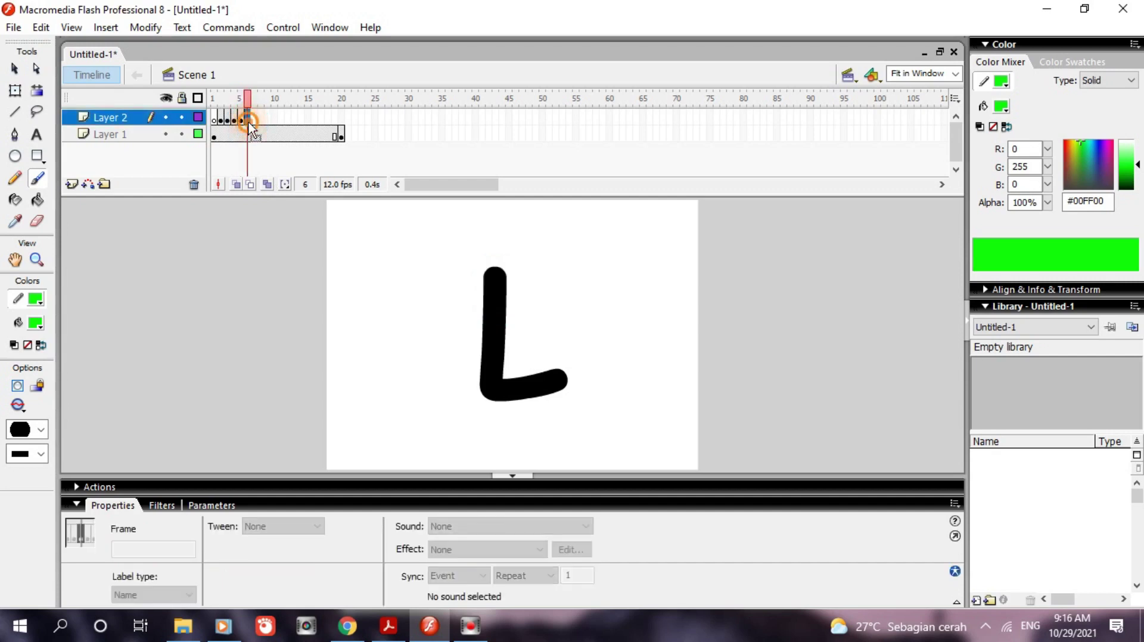
right_click(248, 121)
click(277, 206)
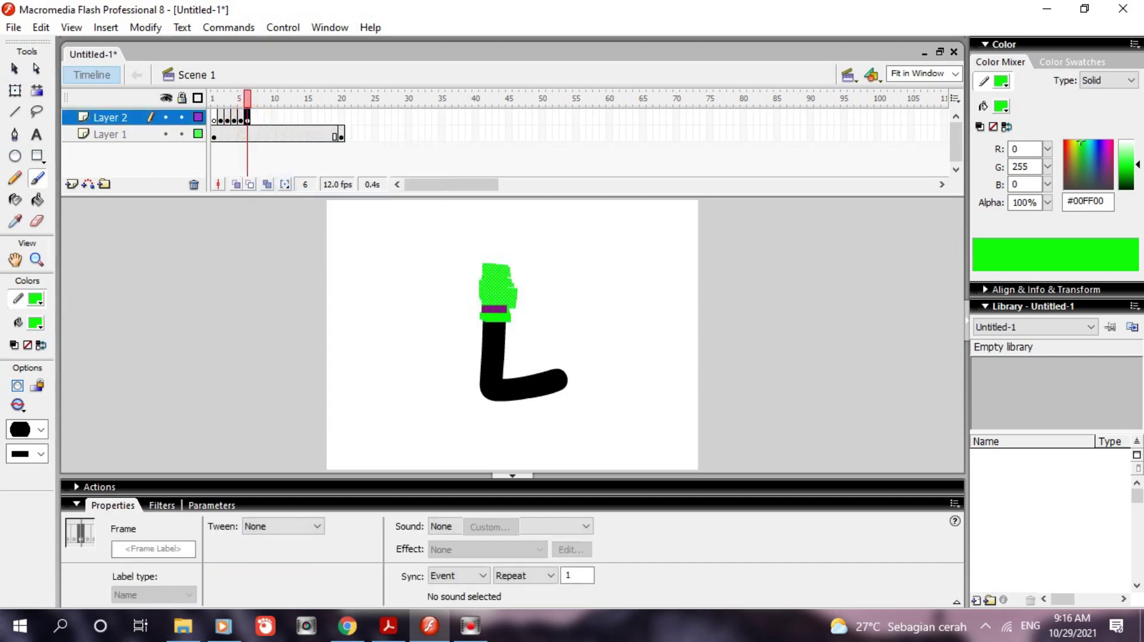
click(495, 311)
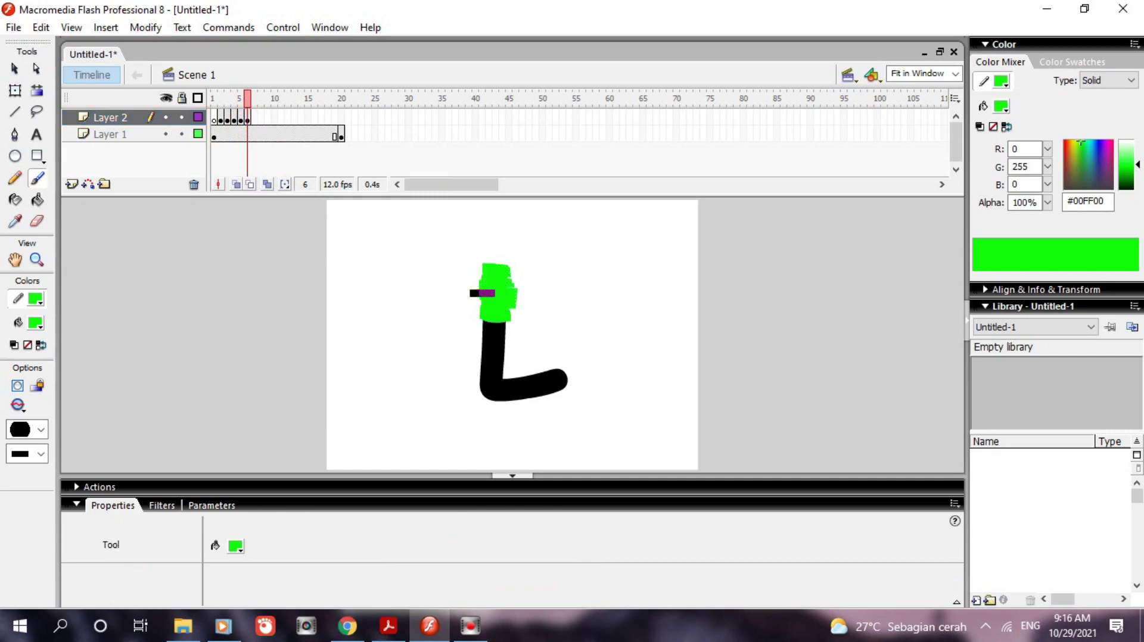
Insert a keyframe at frame 7 of Layer 2 and paint a green band just below the painted part of the stem
click(253, 118)
right_click(255, 119)
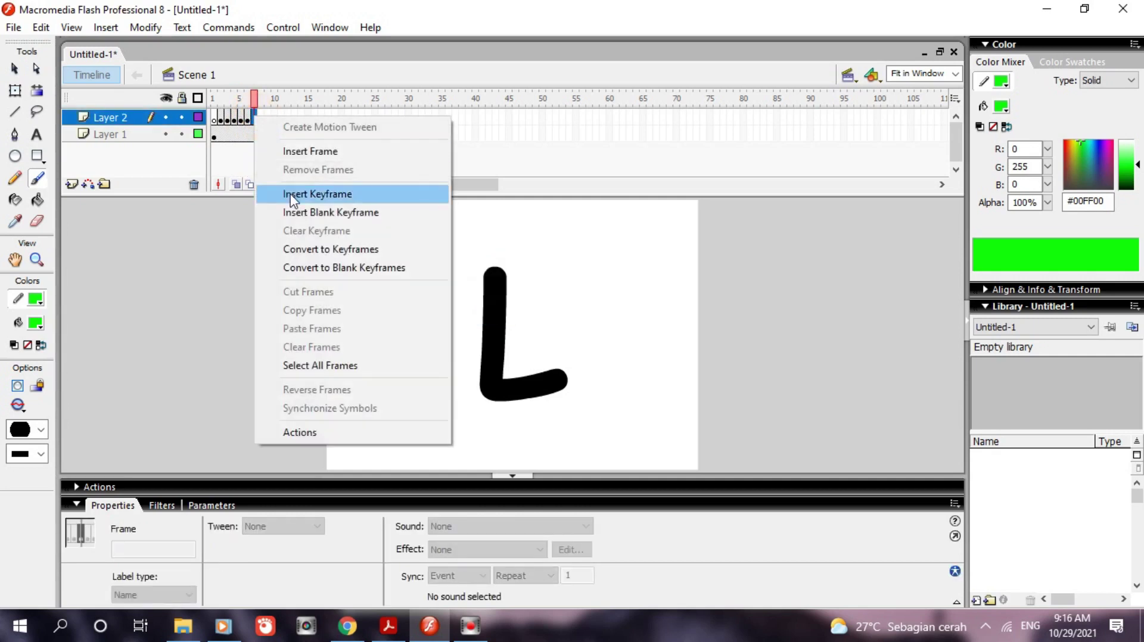
click(310, 195)
drag(480, 329, 512, 322)
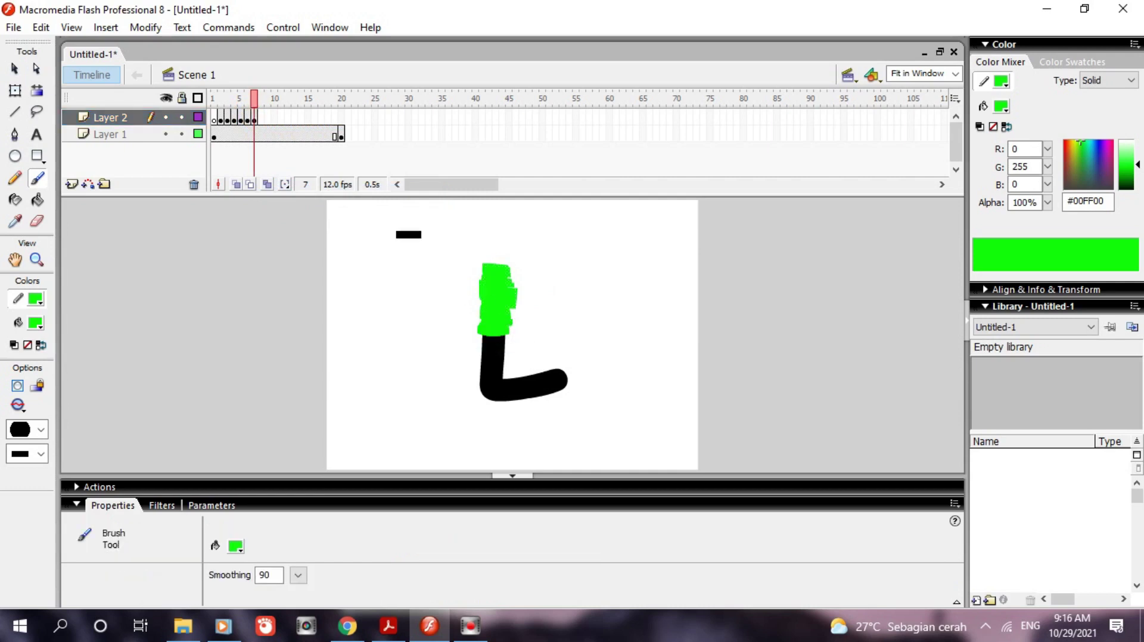
Insert a keyframe at frame 8 of Layer 2 and continue the green paint down the lower half of the stem
click(261, 120)
right_click(262, 122)
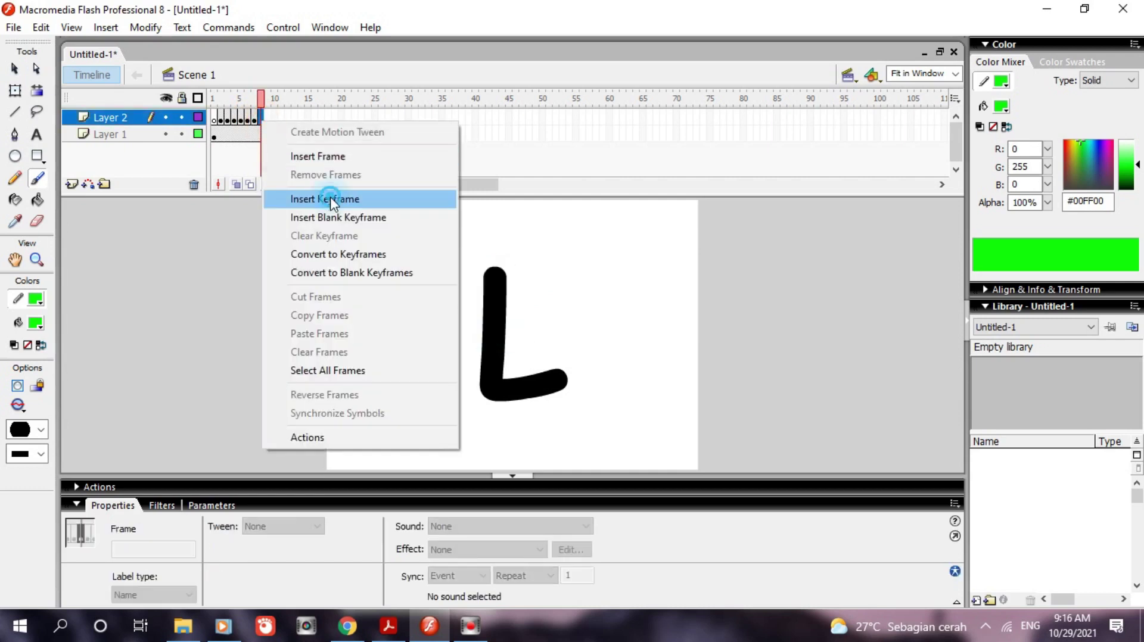
click(331, 199)
mouse_move(492, 346)
mouse_down()
mouse_move(495, 331)
mouse_move(492, 340)
mouse_up()
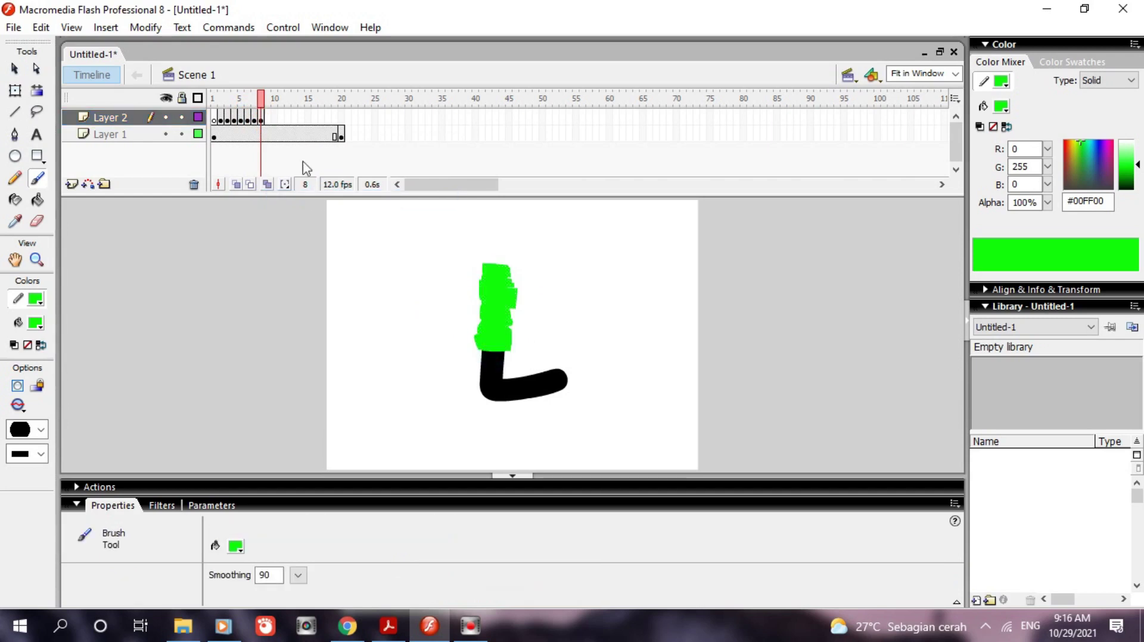
Insert a keyframe at frame 9 of Layer 2 and paint the stem green to just above the L's corner
click(268, 119)
right_click(267, 120)
click(331, 195)
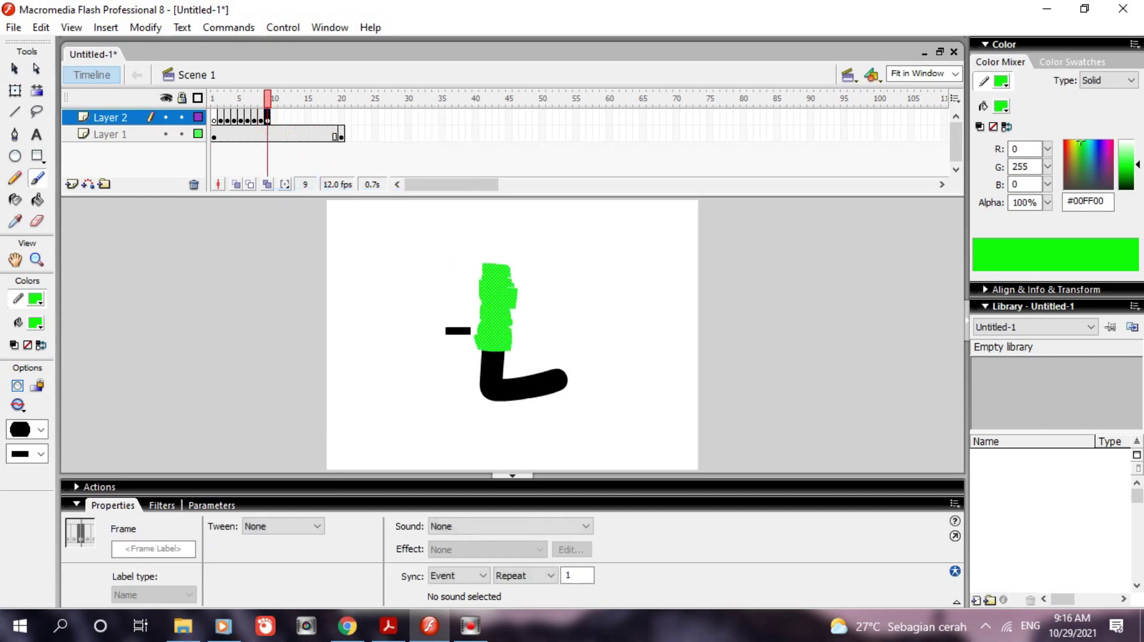
mouse_move(488, 363)
mouse_down()
mouse_move(472, 358)
mouse_move(475, 343)
mouse_move(482, 360)
mouse_up()
Insert a keyframe at frame 10 of Layer 2 and paint the bottom end of the stem green down to the corner
click(275, 117)
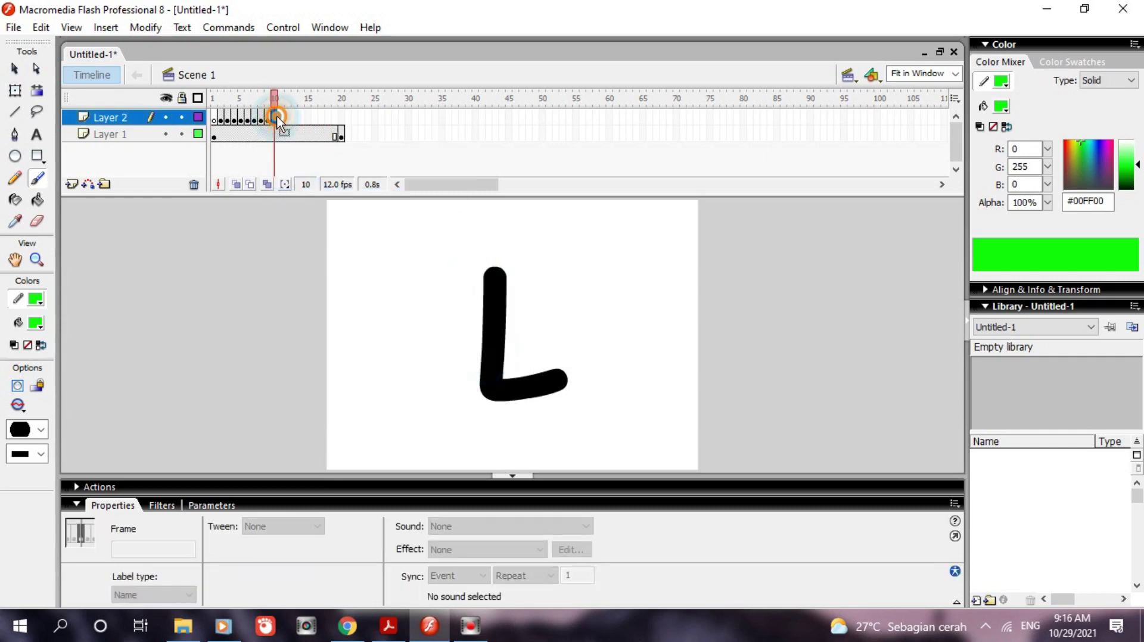
right_click(274, 118)
click(323, 191)
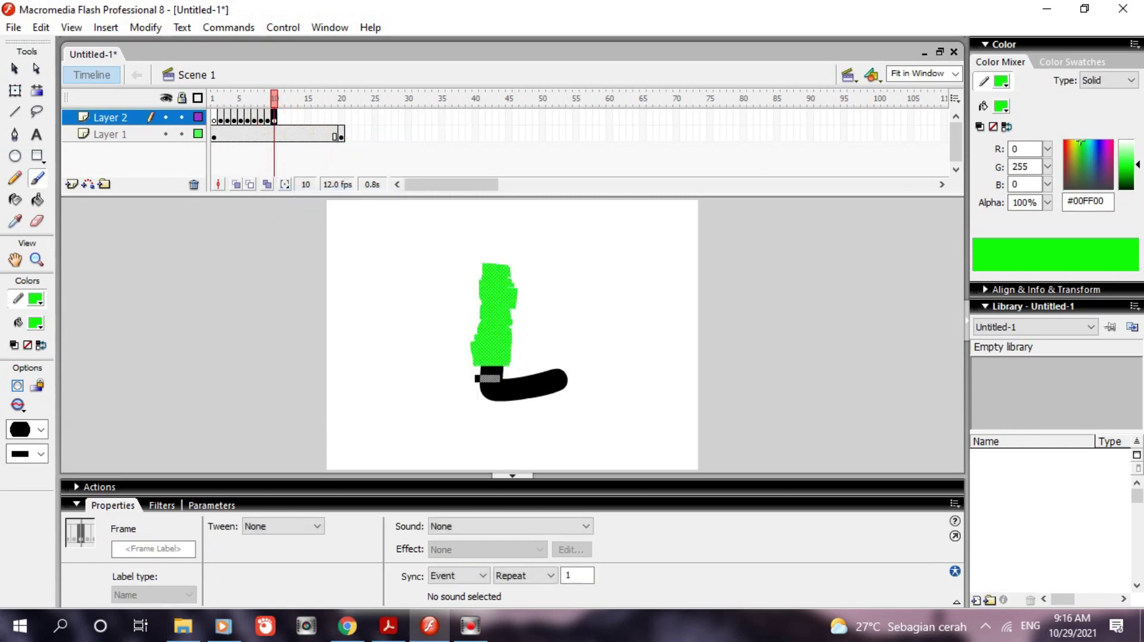
mouse_move(489, 379)
mouse_down()
mouse_move(477, 372)
mouse_move(491, 370)
mouse_move(482, 376)
mouse_up()
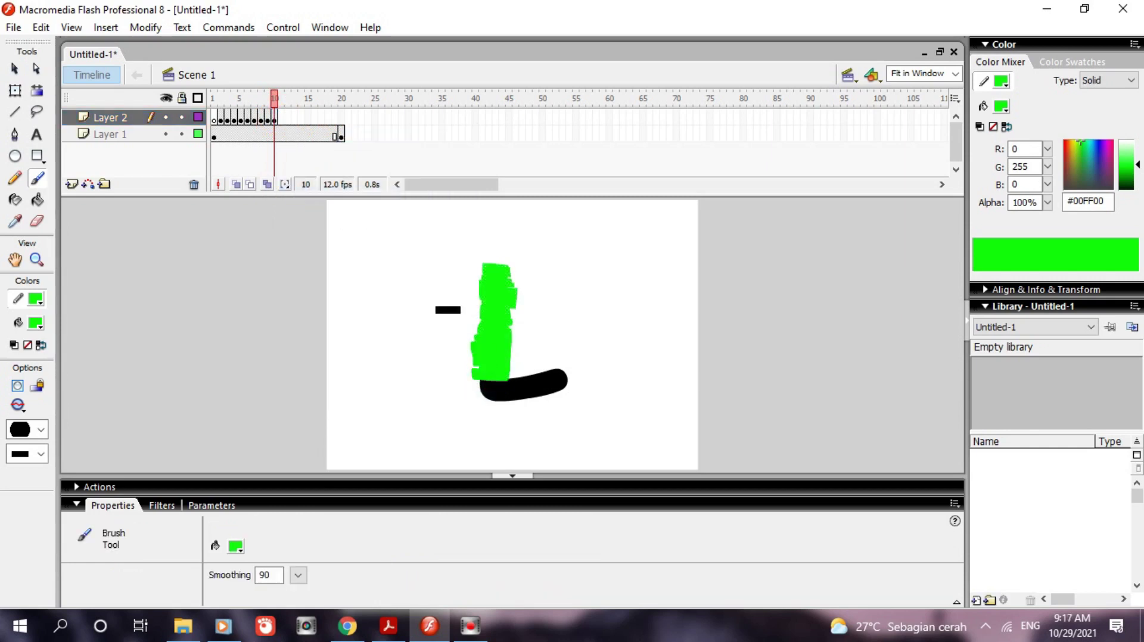
Insert a keyframe at frame 11 of Layer 2 and cover the outer corner of the L with green
click(280, 117)
right_click(281, 118)
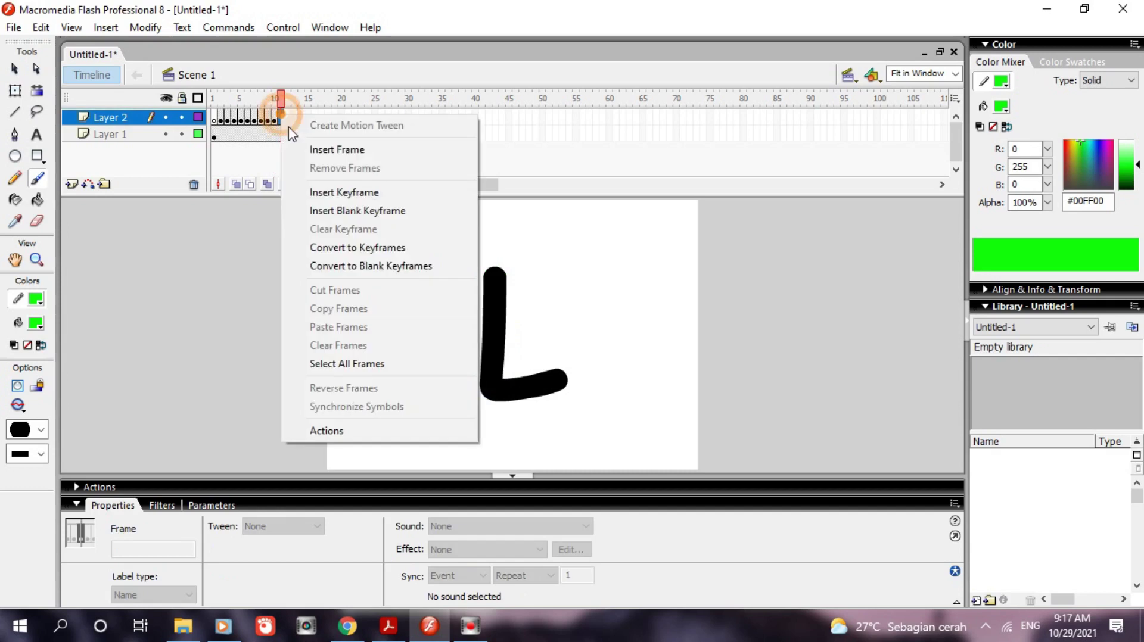
click(315, 191)
drag(470, 377, 477, 393)
click(393, 159)
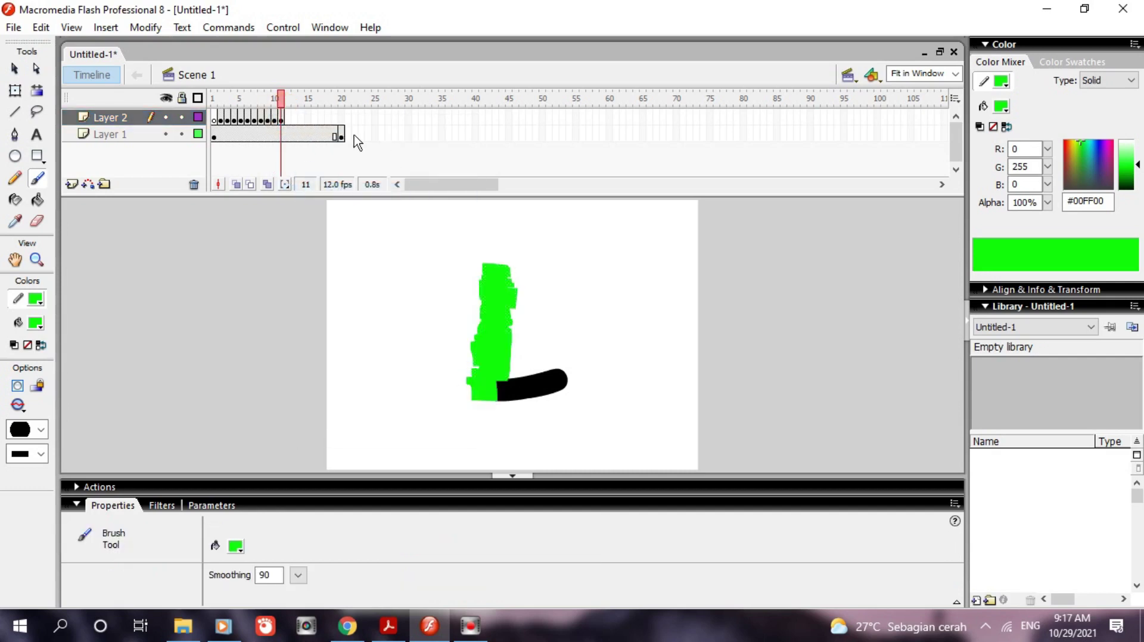
Insert a keyframe at frame 12 of Layer 2 and paint the rest of the corner green, up to the start of the foot
click(291, 122)
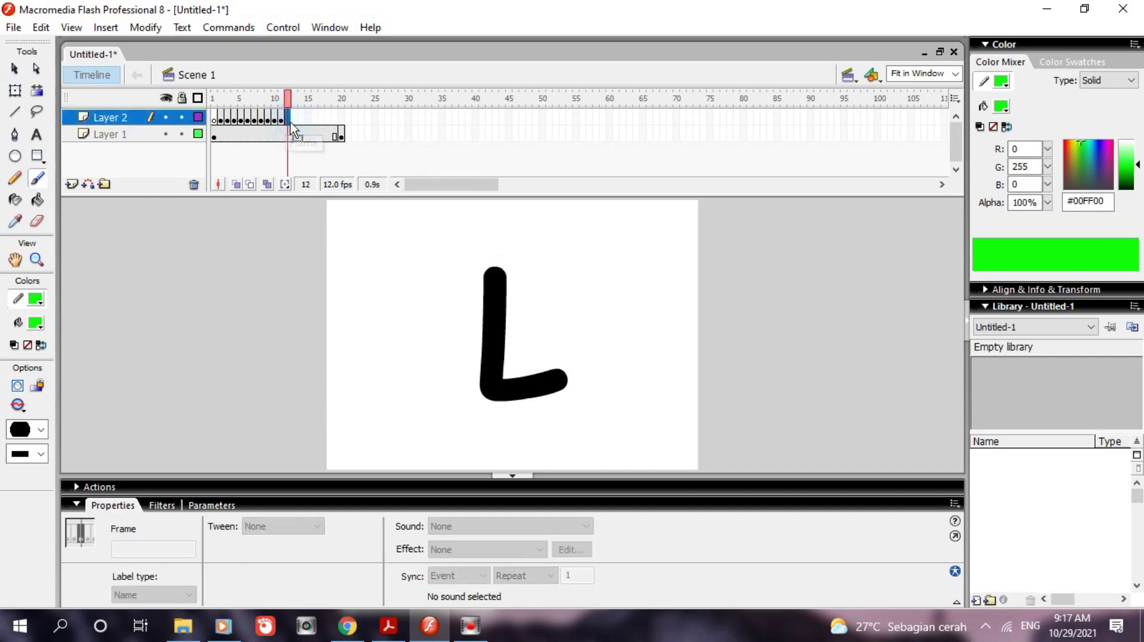
right_click(291, 123)
click(322, 201)
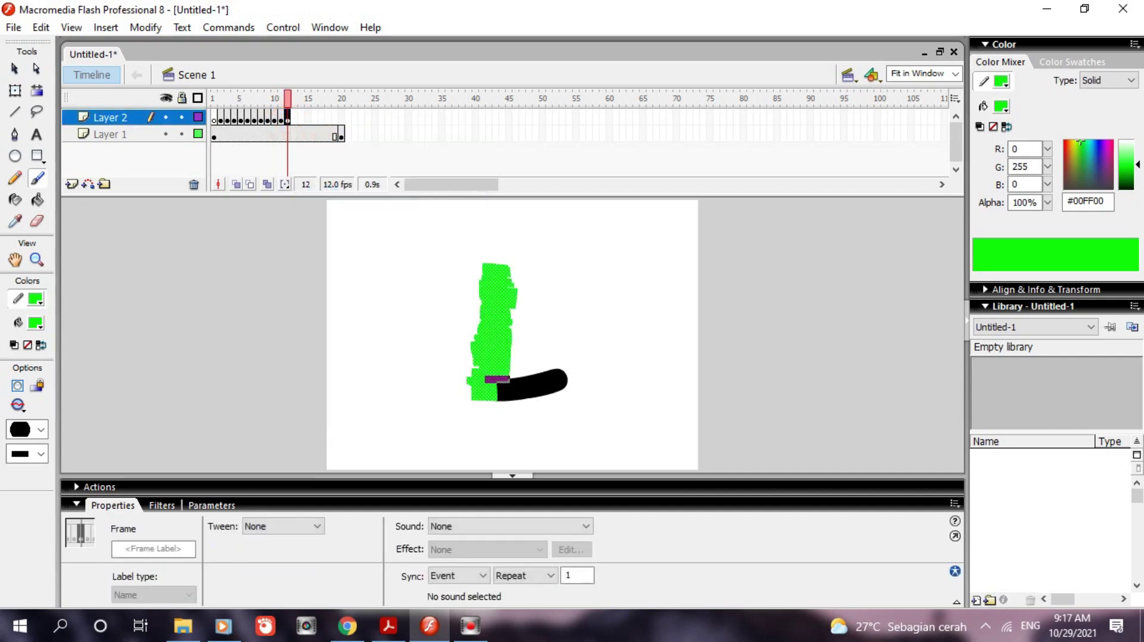
drag(503, 387, 497, 405)
click(392, 154)
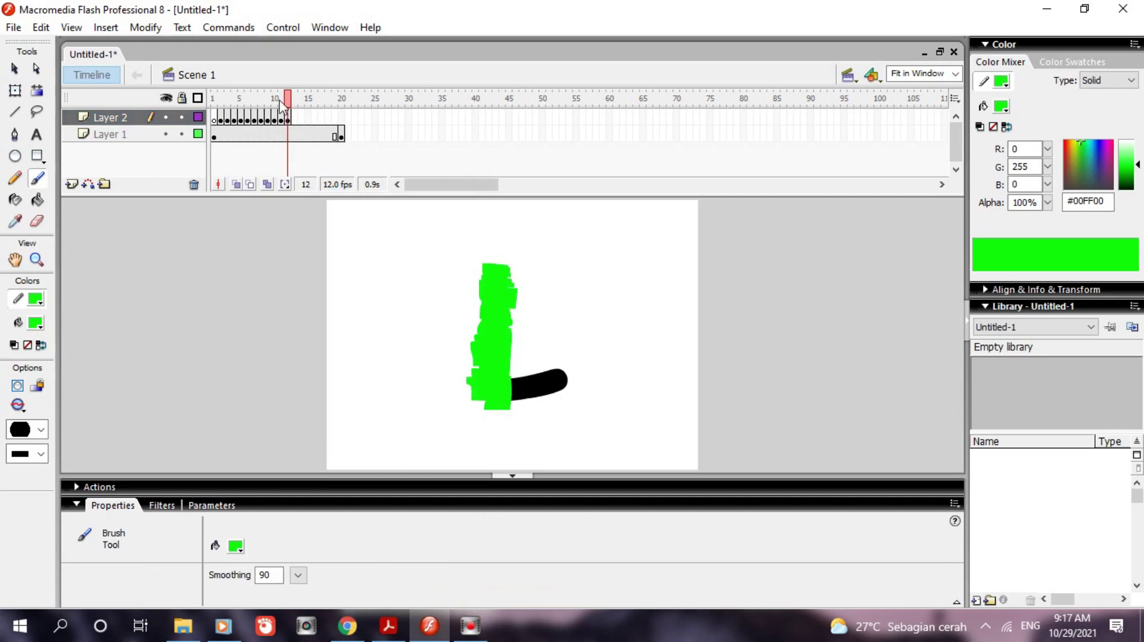
Insert a keyframe at frame 13 of Layer 2 and paint the first section of the L's horizontal foot green
click(295, 119)
right_click(295, 119)
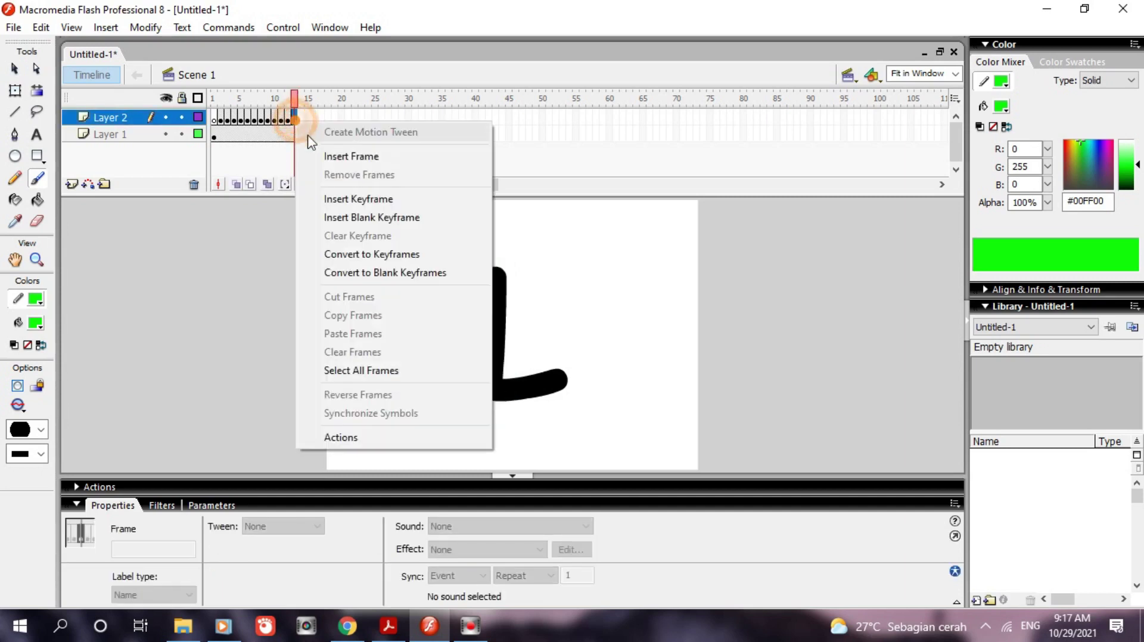
click(337, 200)
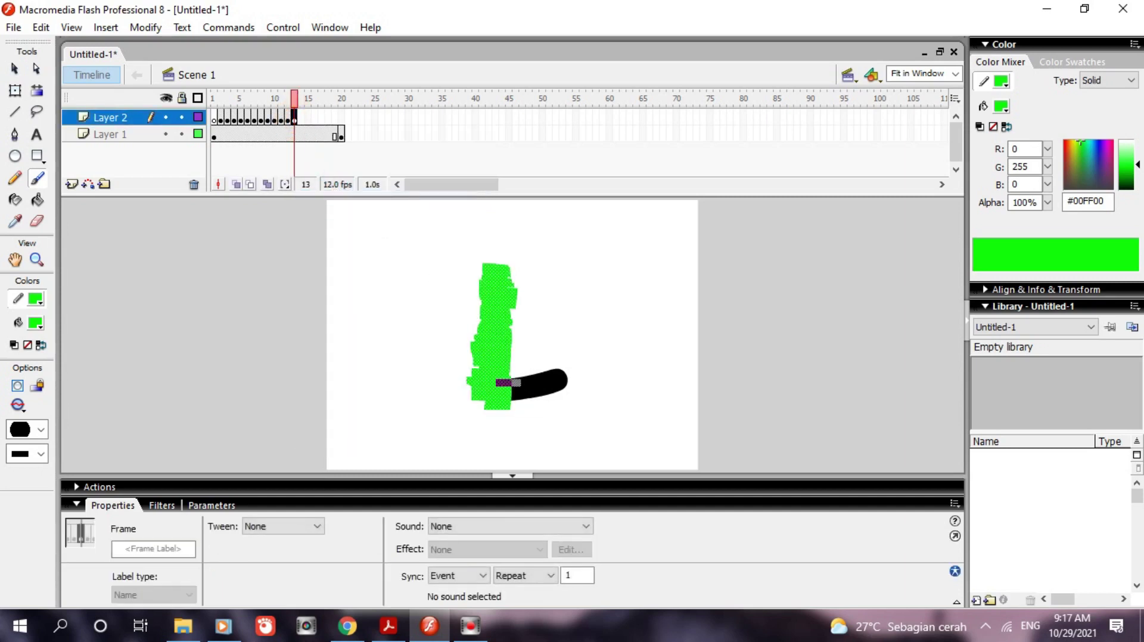
drag(513, 378, 518, 399)
Insert a keyframe at frame 14 of Layer 2 and extend the green paint to about the middle of the foot
click(301, 118)
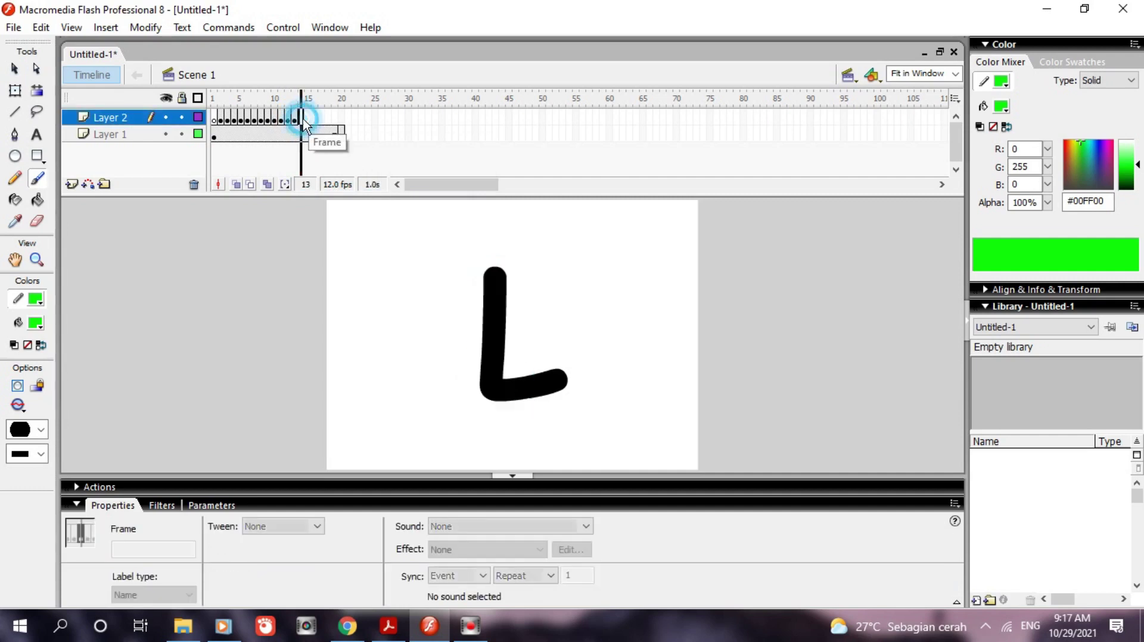
right_click(301, 116)
click(346, 200)
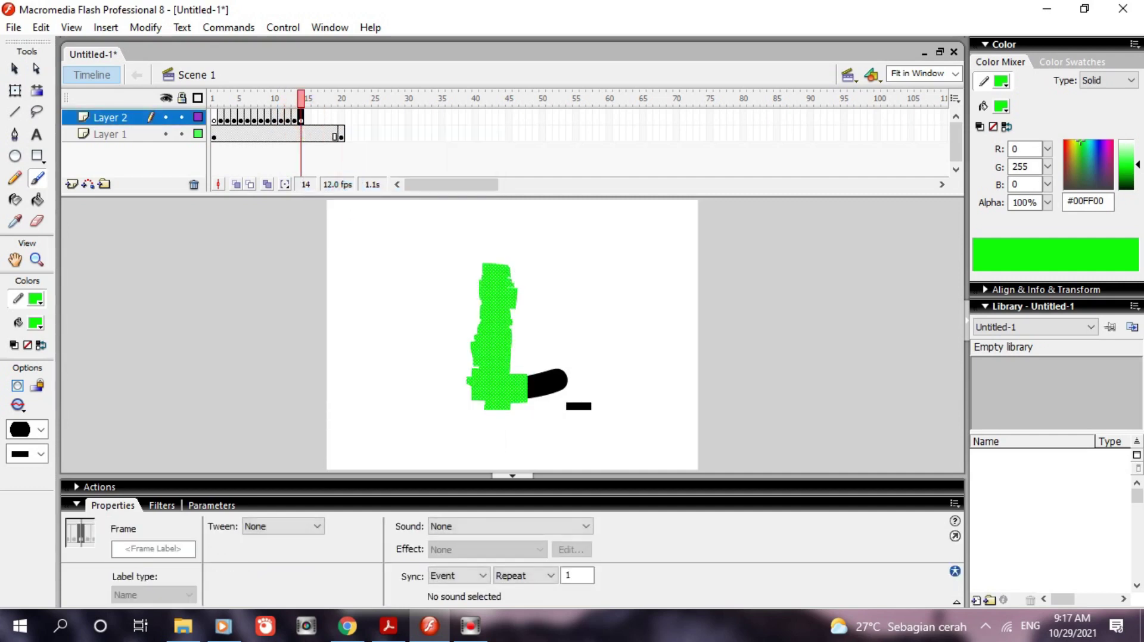
drag(515, 374, 528, 388)
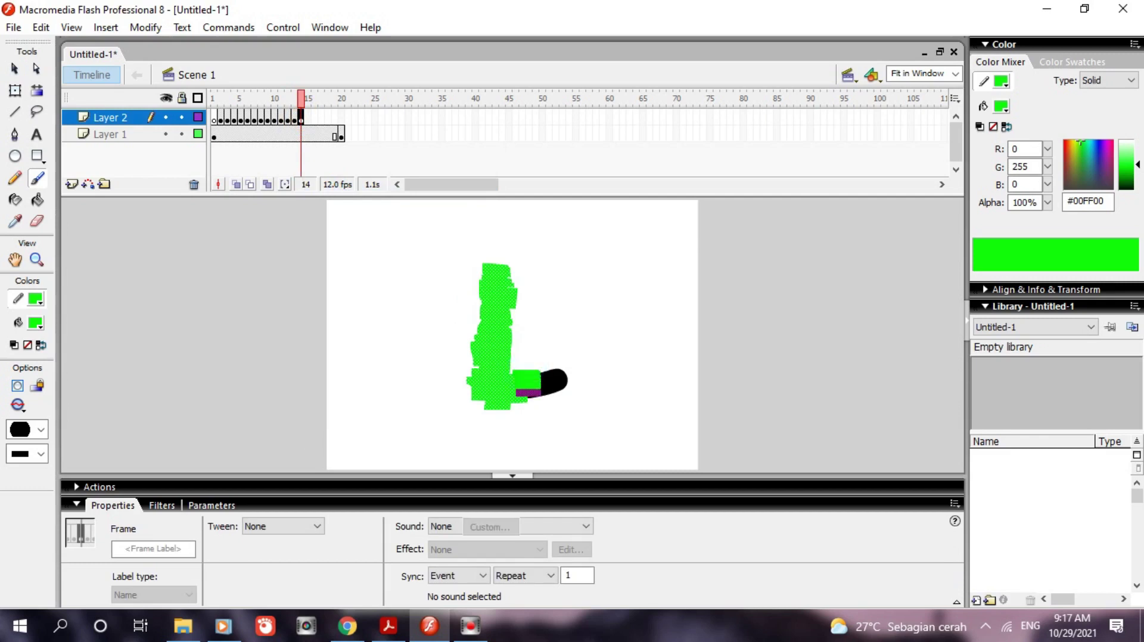
Insert a keyframe at frame 15 of Layer 2 and extend the green paint past the middle of the foot
click(309, 119)
right_click(309, 118)
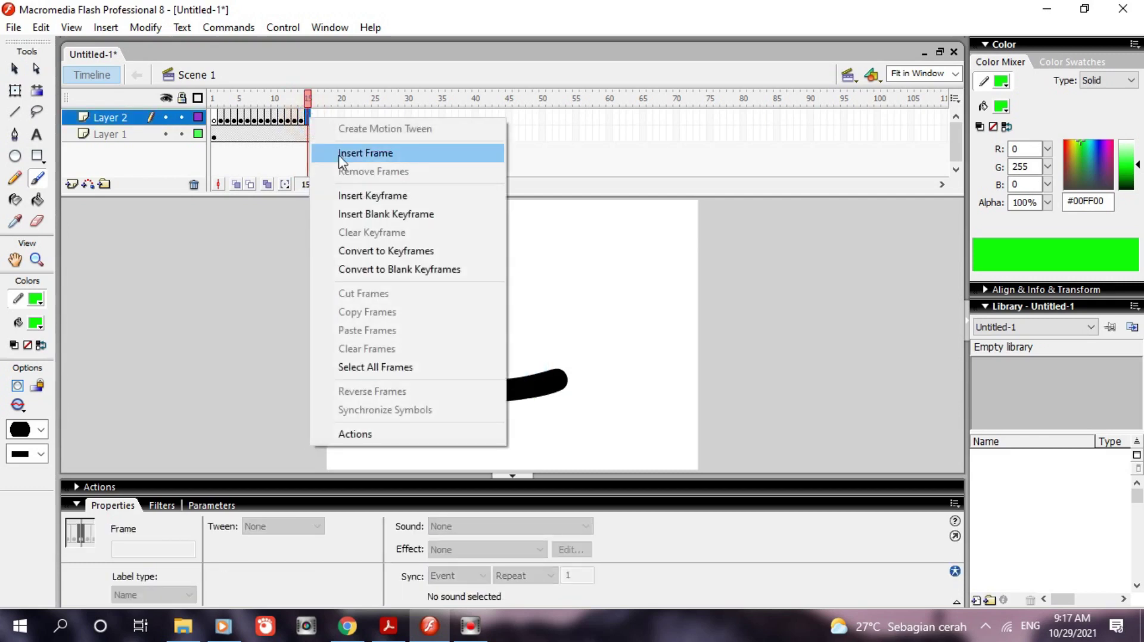
click(356, 196)
drag(548, 373, 539, 394)
Insert a keyframe at frame 16 of Layer 2 and paint the foot green almost to its rounded tip
click(315, 119)
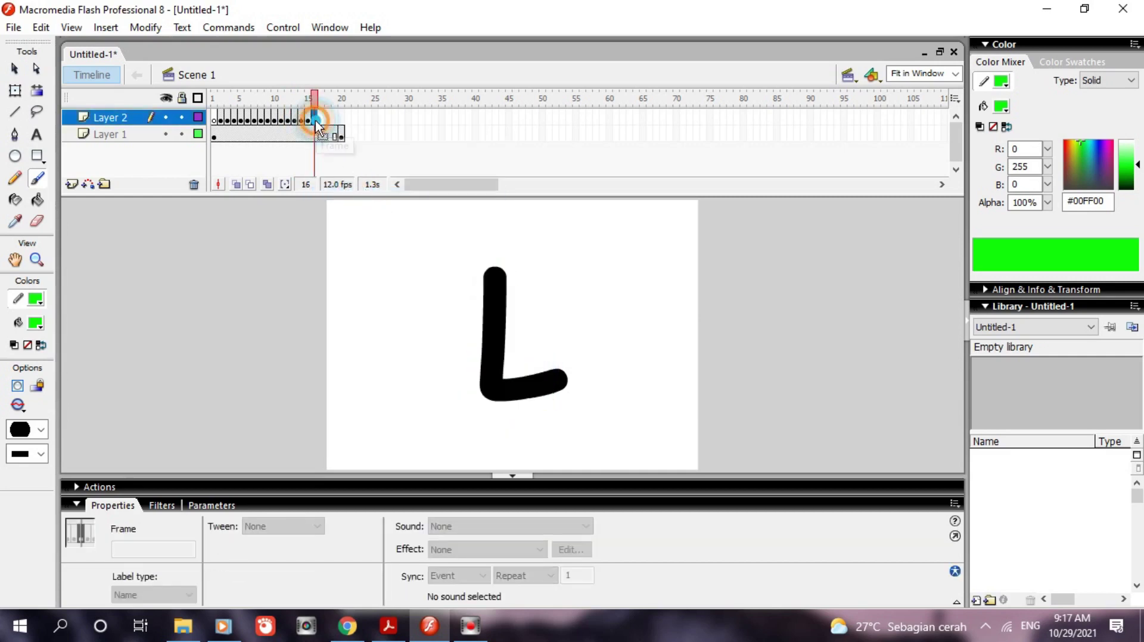
right_click(315, 119)
click(364, 196)
mouse_move(554, 371)
mouse_down()
mouse_move(530, 371)
mouse_move(565, 392)
mouse_up()
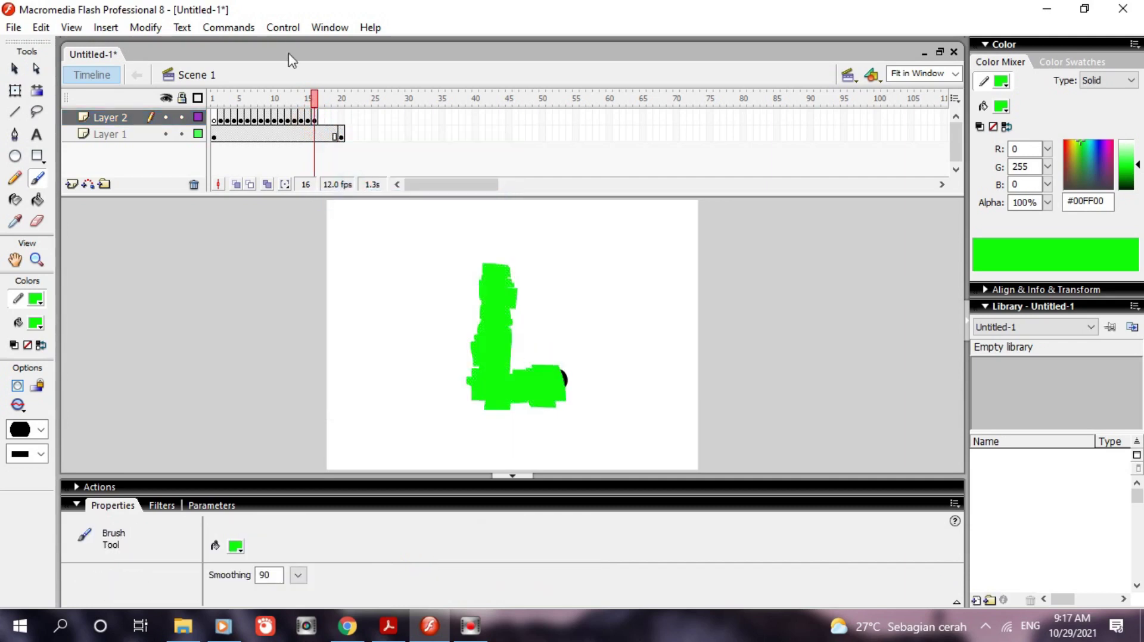
Insert a keyframe at frame 17 of Layer 2 and cover the remaining black tip of the foot with green
click(321, 120)
right_click(321, 119)
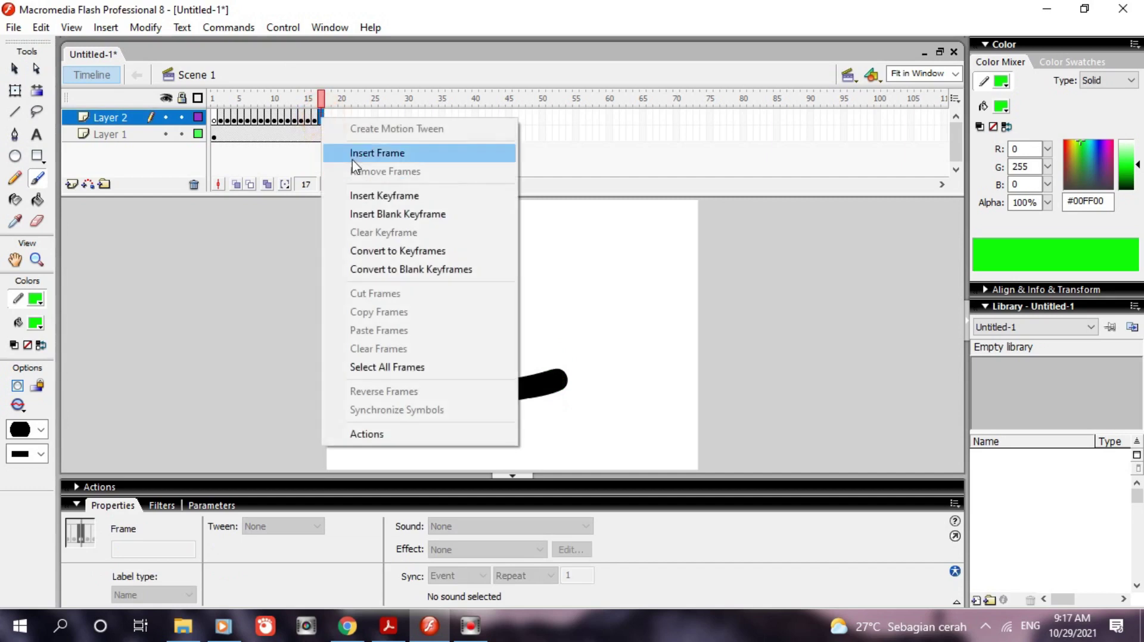
click(359, 196)
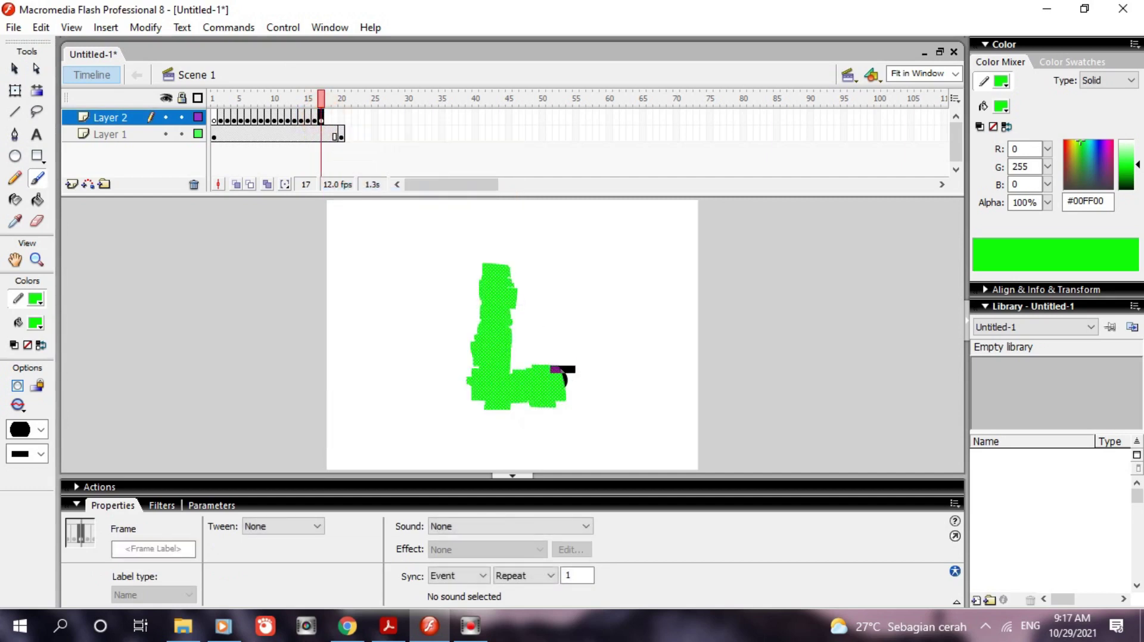
drag(562, 374, 569, 383)
click(547, 381)
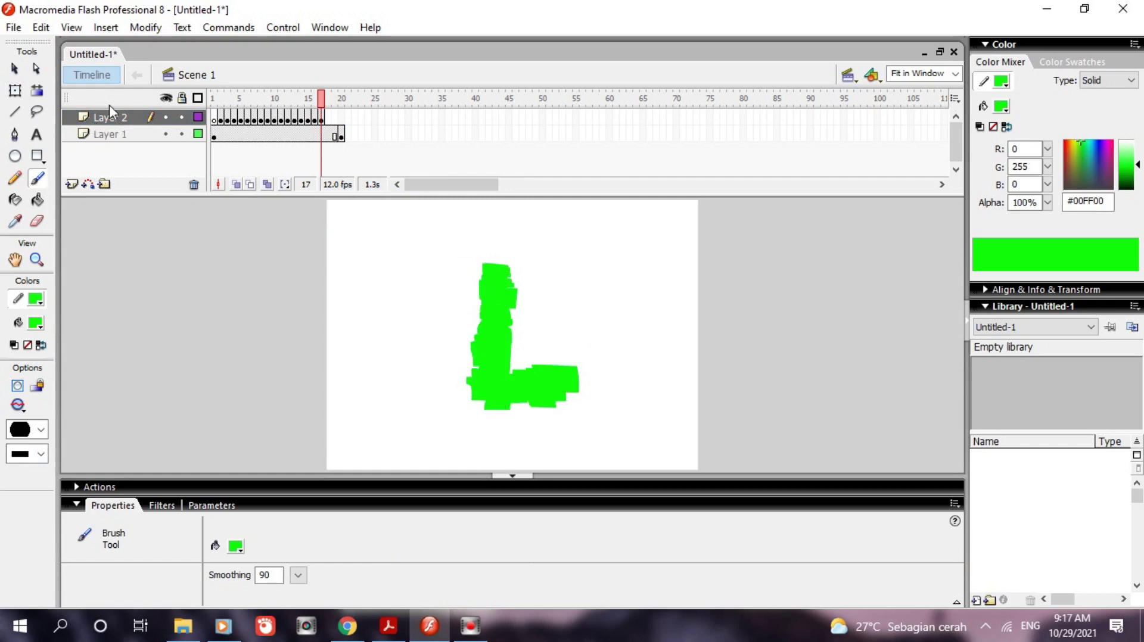
Turn Layer 2 into a mask over Layer 1 and preview the animation by scrubbing to frame 20 and testing the movie
right_click(111, 121)
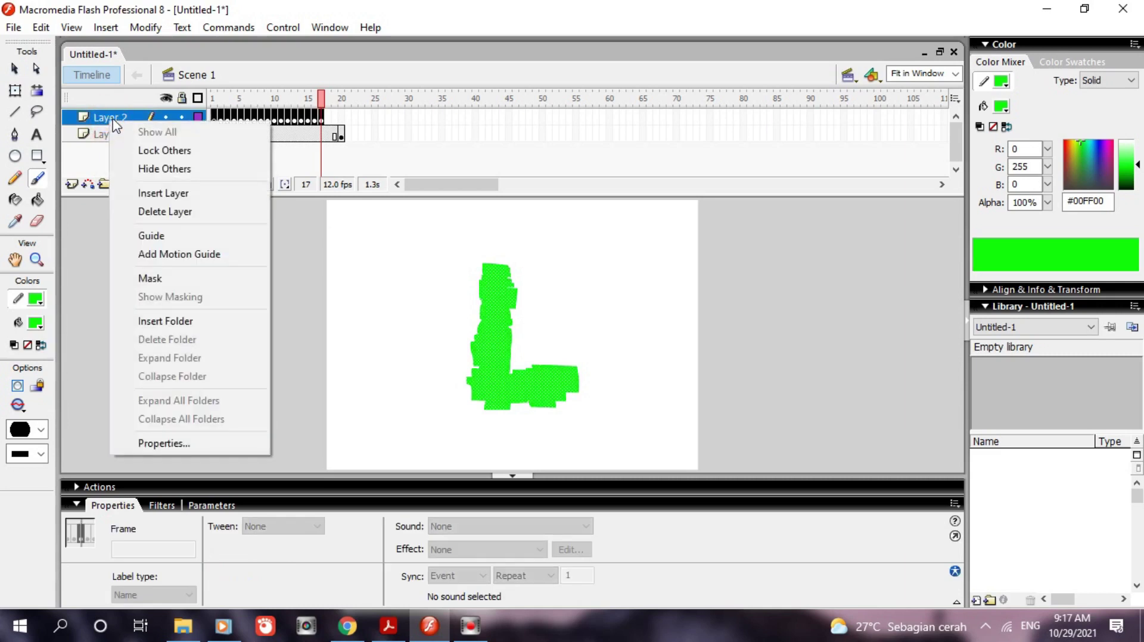
click(216, 290)
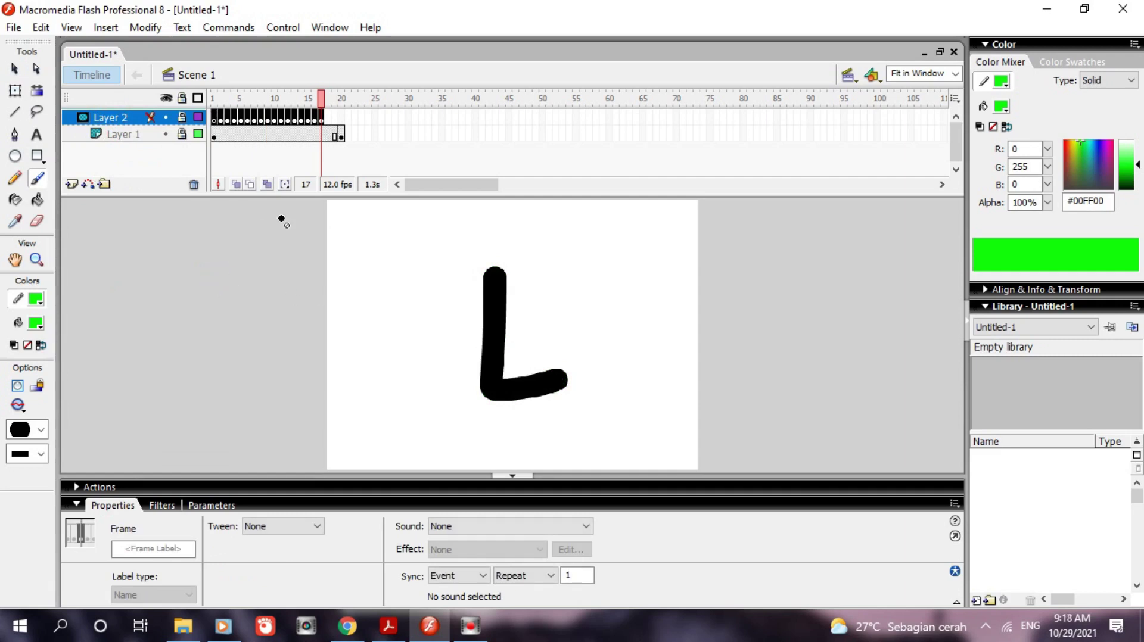
drag(213, 99, 344, 106)
key(ctrl+Return)
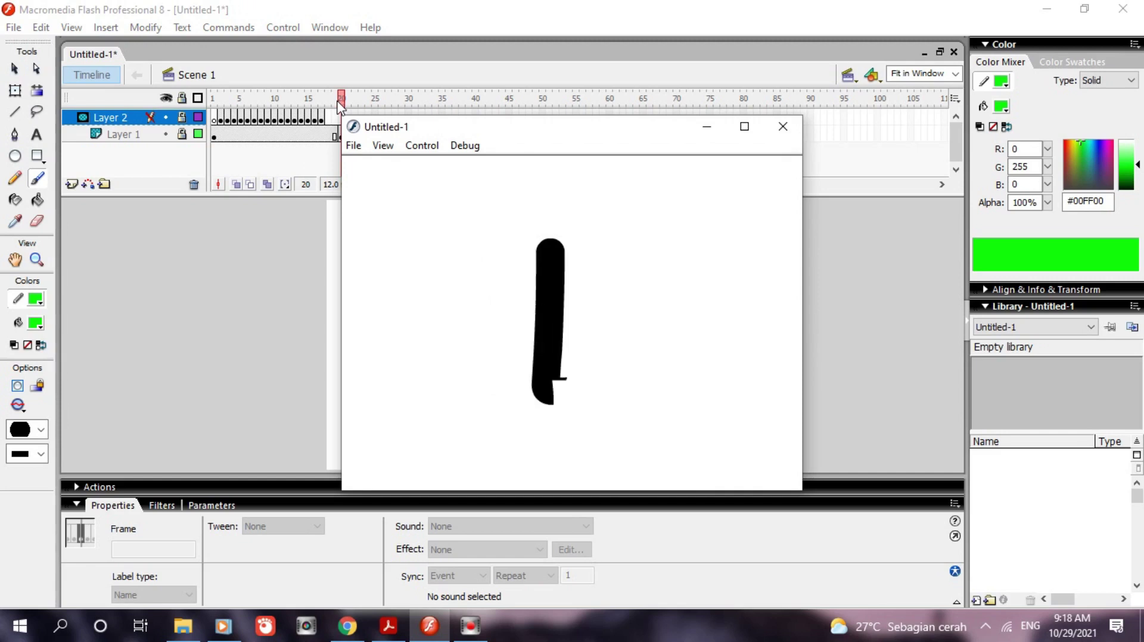
click(782, 126)
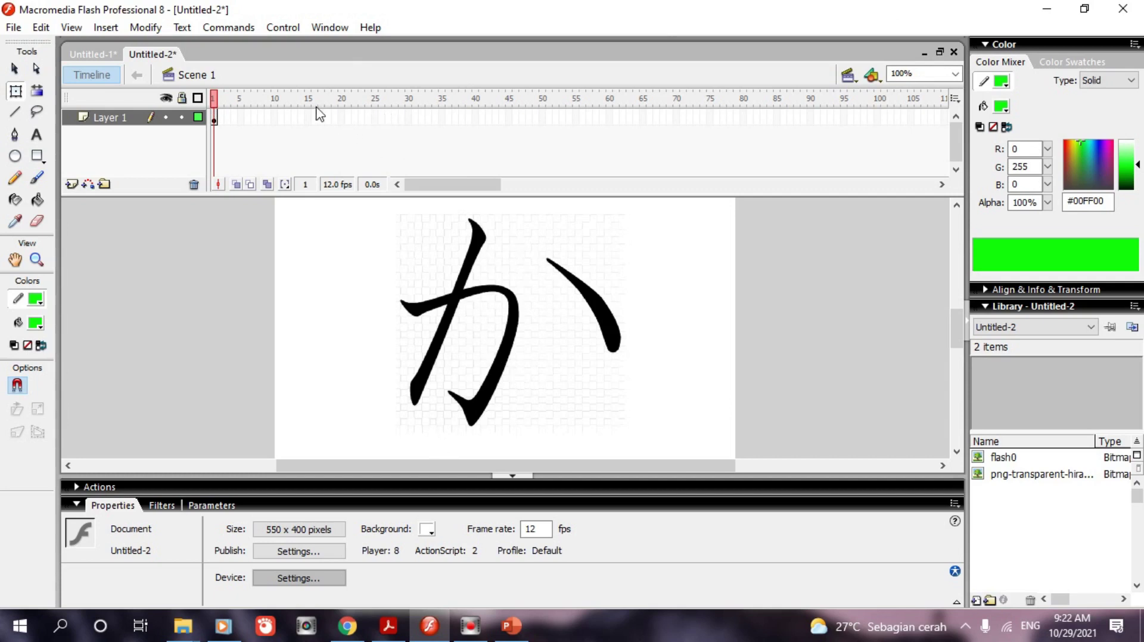
Insert a keyframe at frame 30 of Layer 1 in the document with the hiragana か image
click(409, 117)
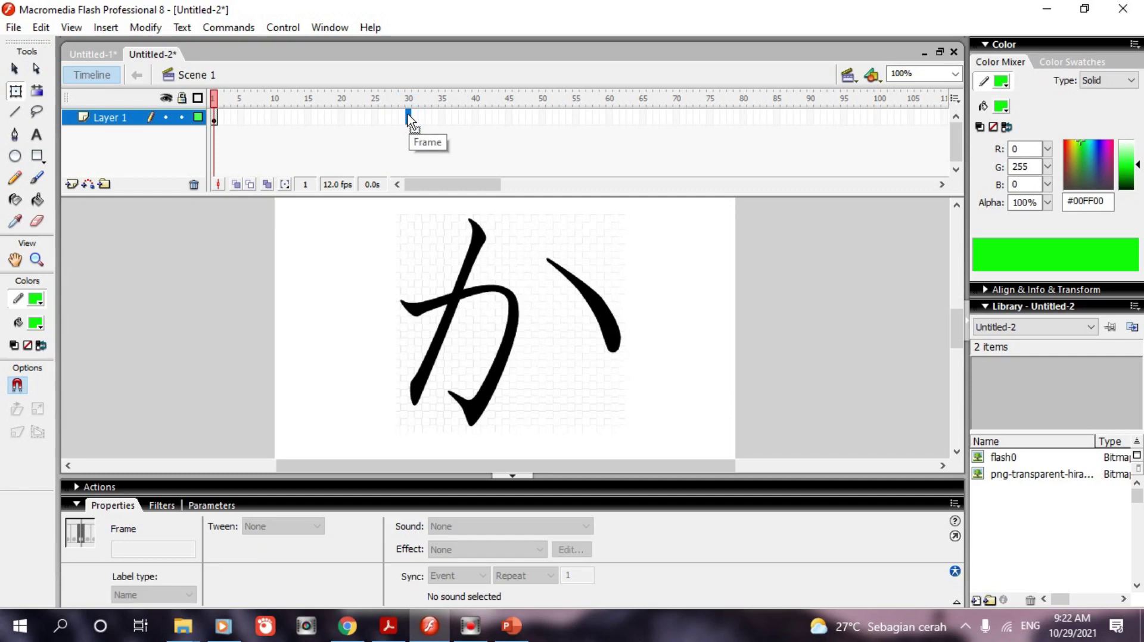
right_click(409, 117)
click(447, 189)
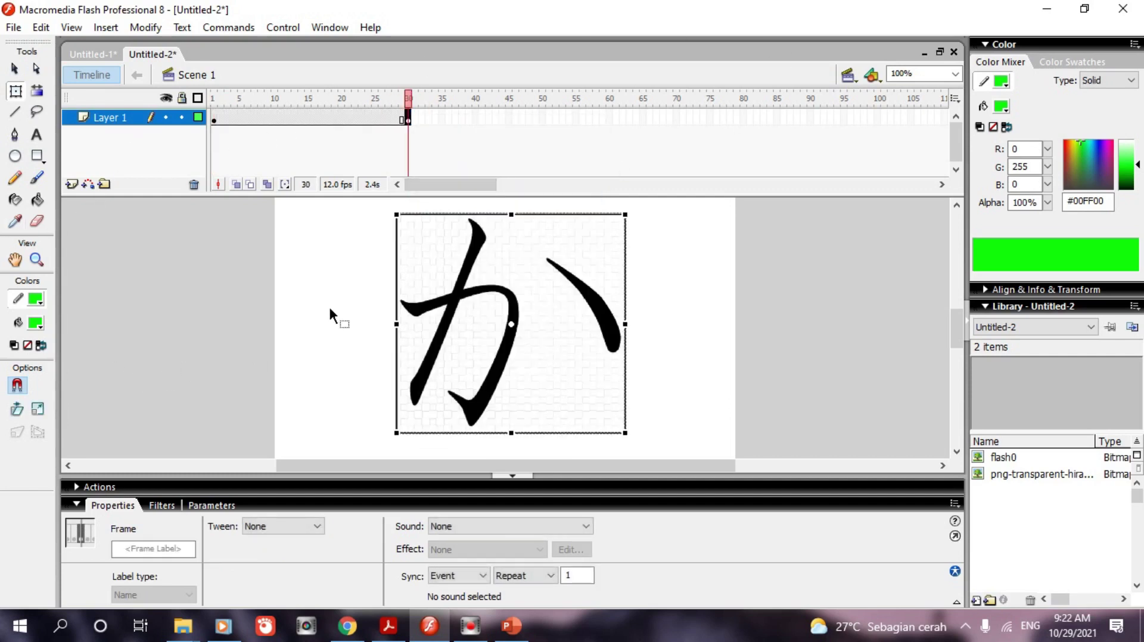
Add Layer 2 above Layer 1 and remove its frames from frame 2 through frame 30
click(71, 185)
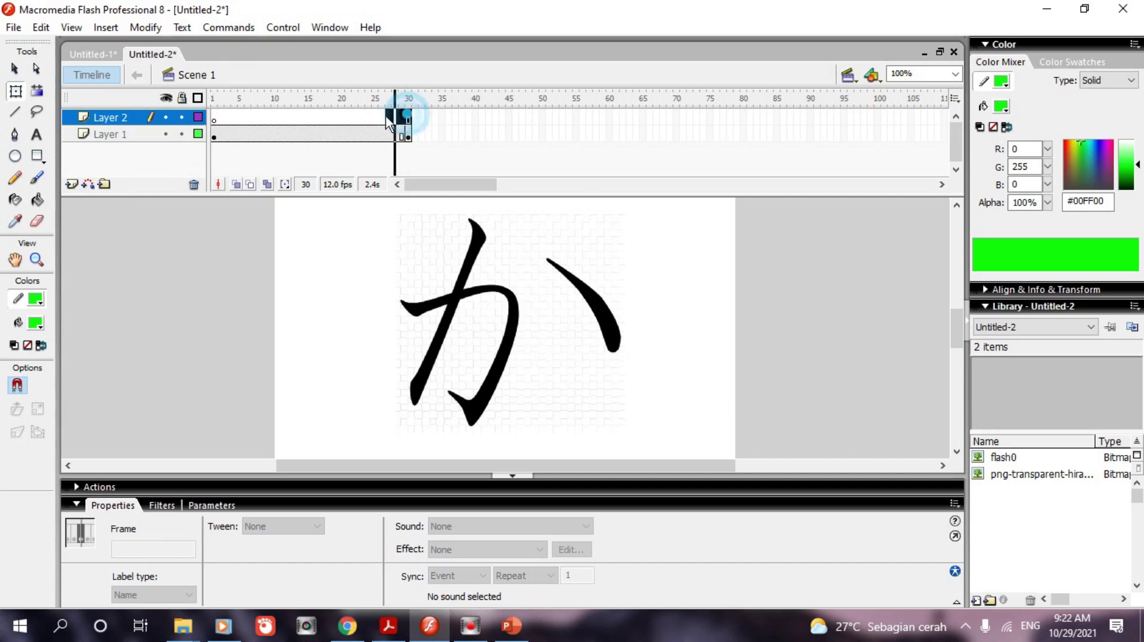
drag(390, 122, 223, 119)
right_click(224, 119)
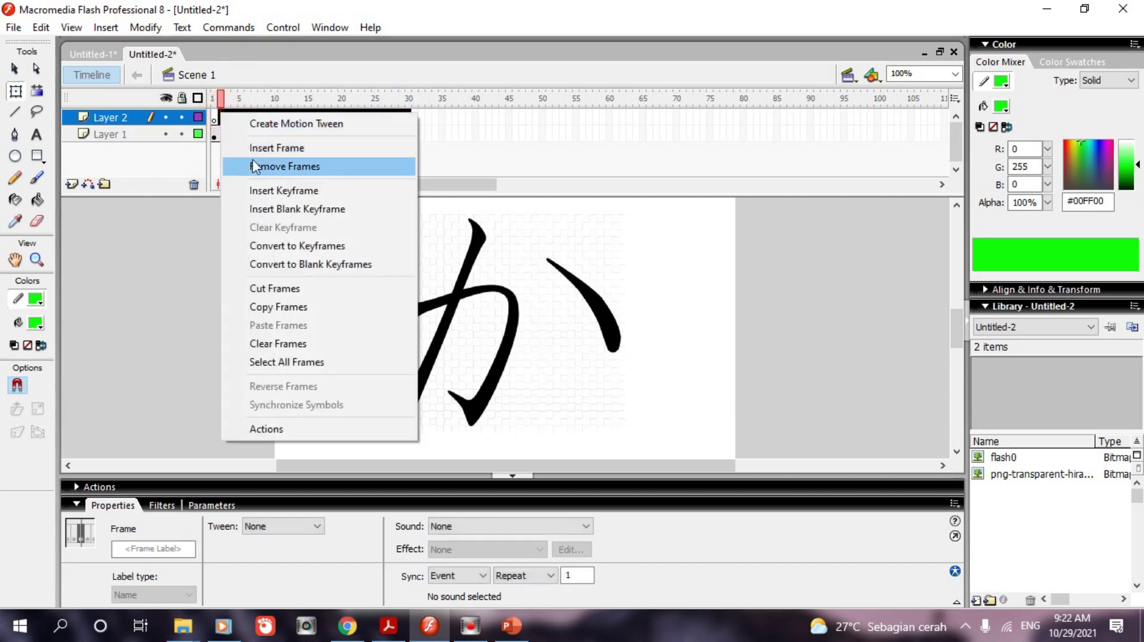
click(238, 164)
Insert a keyframe at frame 2 of Layer 2 and brush green over the top tip of か's long slanted stroke
click(224, 117)
right_click(223, 118)
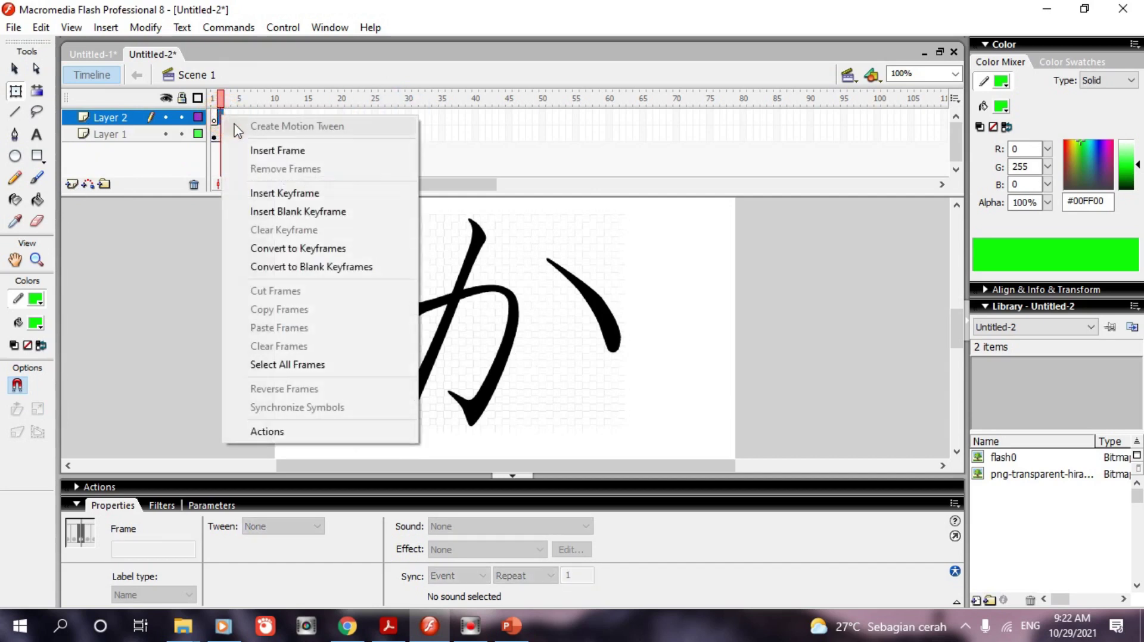
click(256, 192)
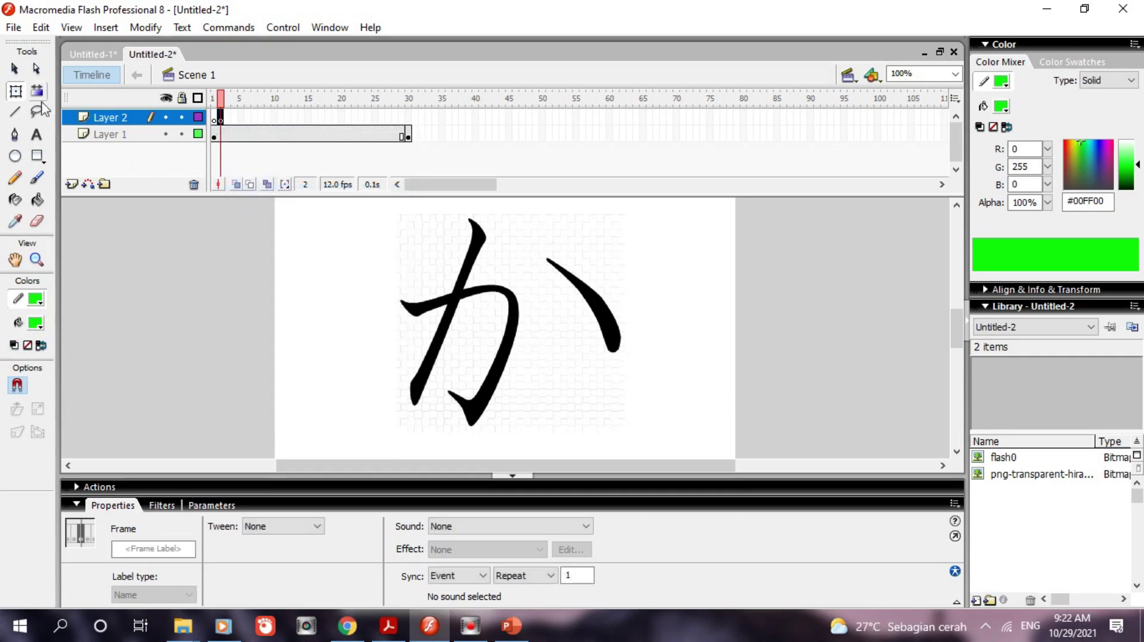
click(37, 179)
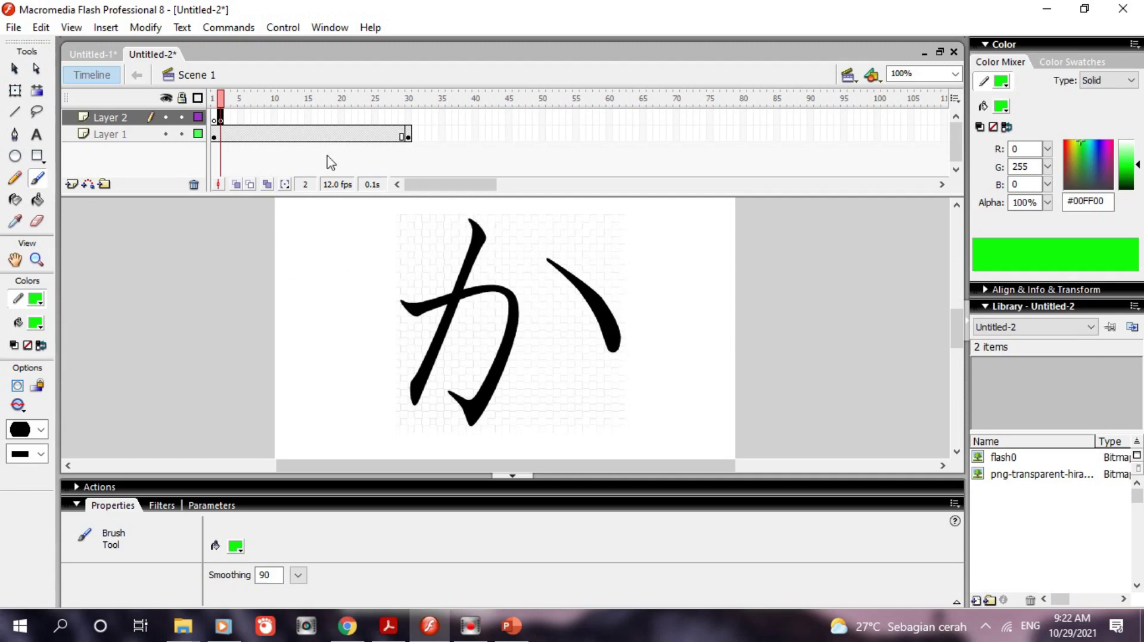
drag(475, 218, 489, 239)
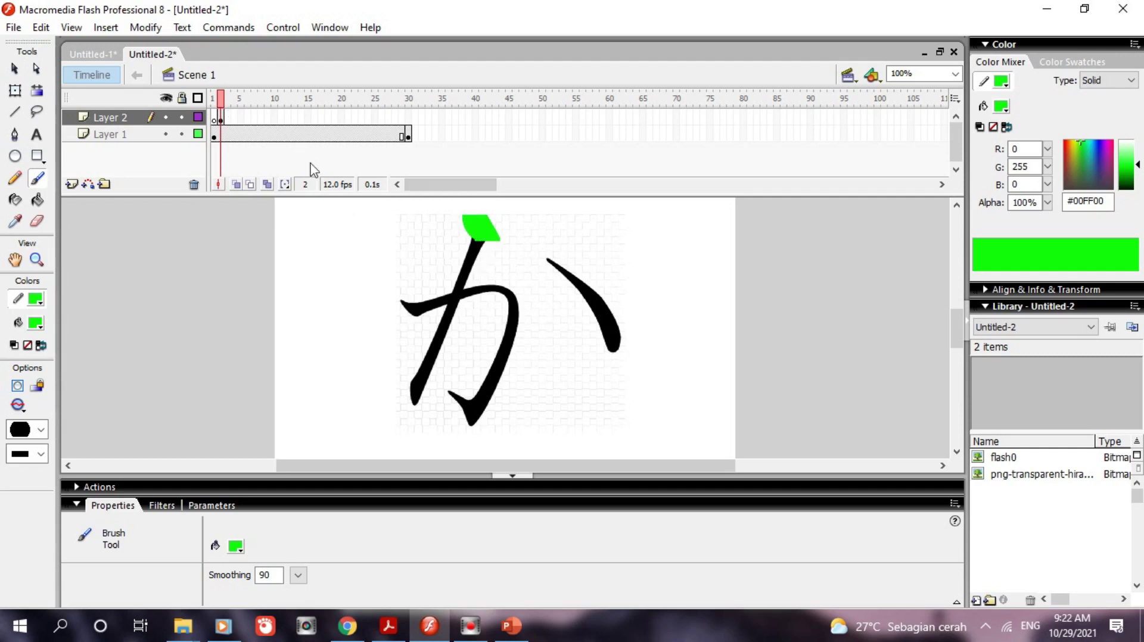
Insert a keyframe at frame 3 of Layer 2 and extend the green just below the slanted stroke's top tip
click(228, 118)
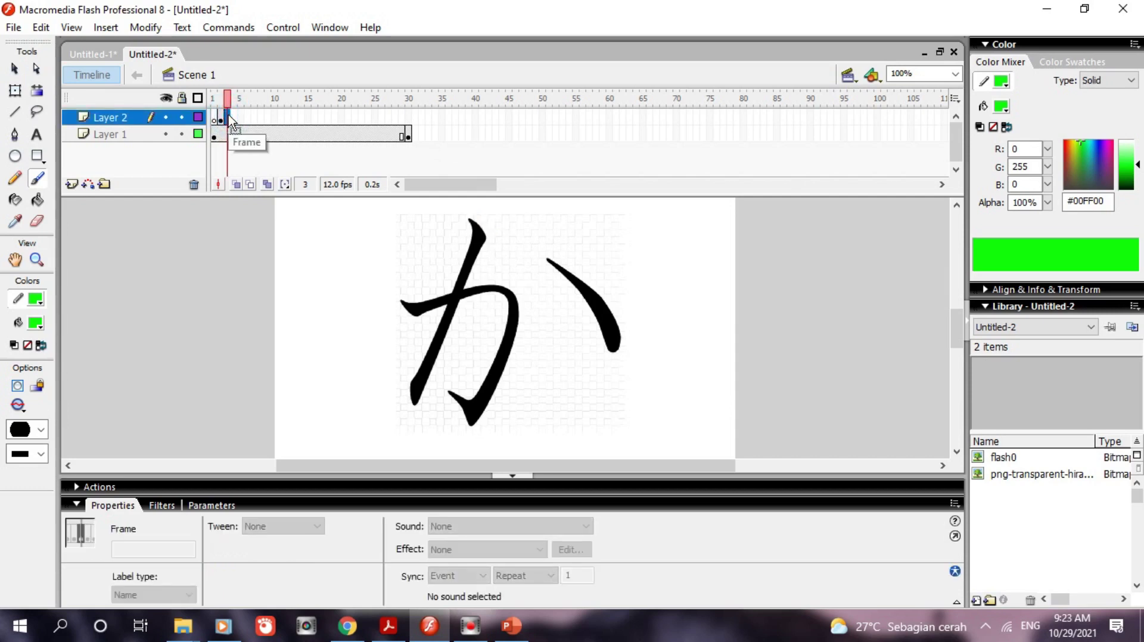
right_click(231, 122)
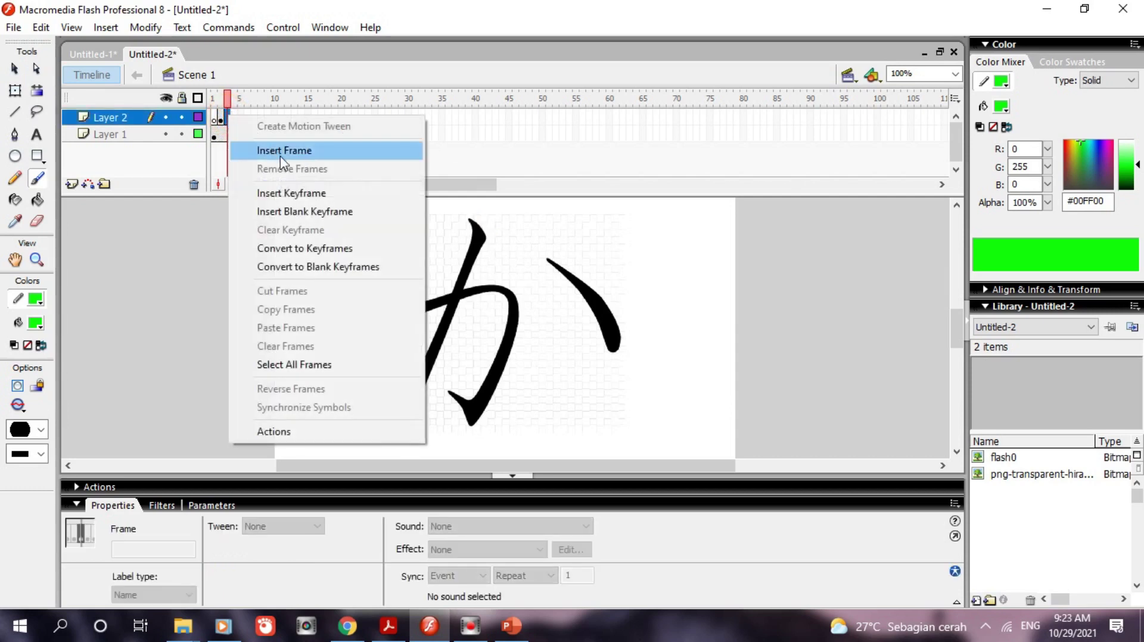
click(292, 194)
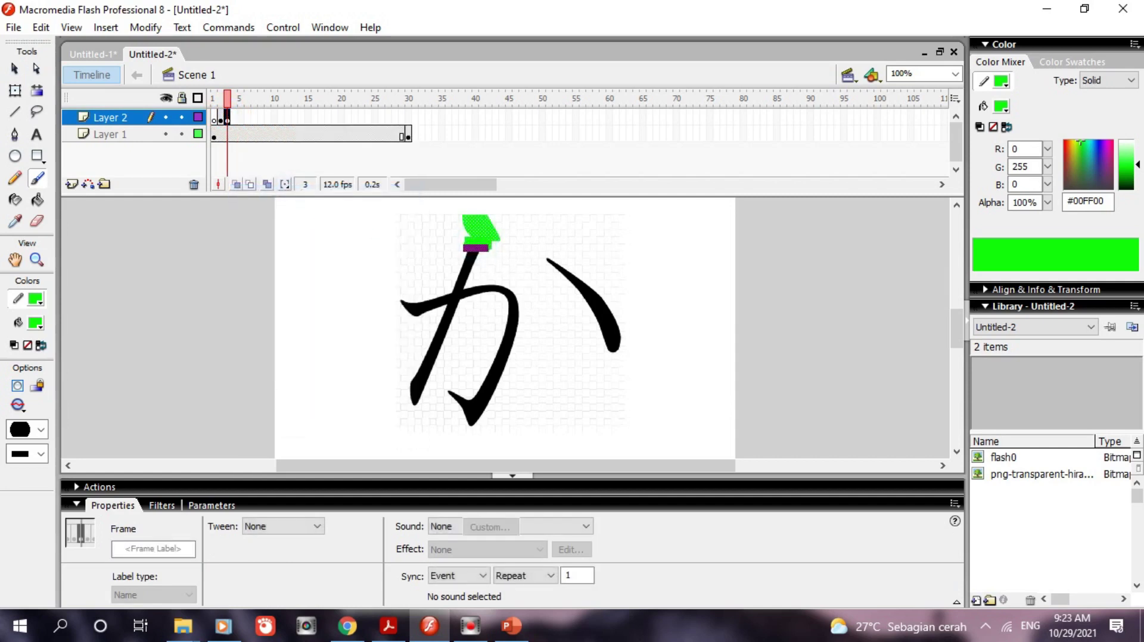
click(298, 143)
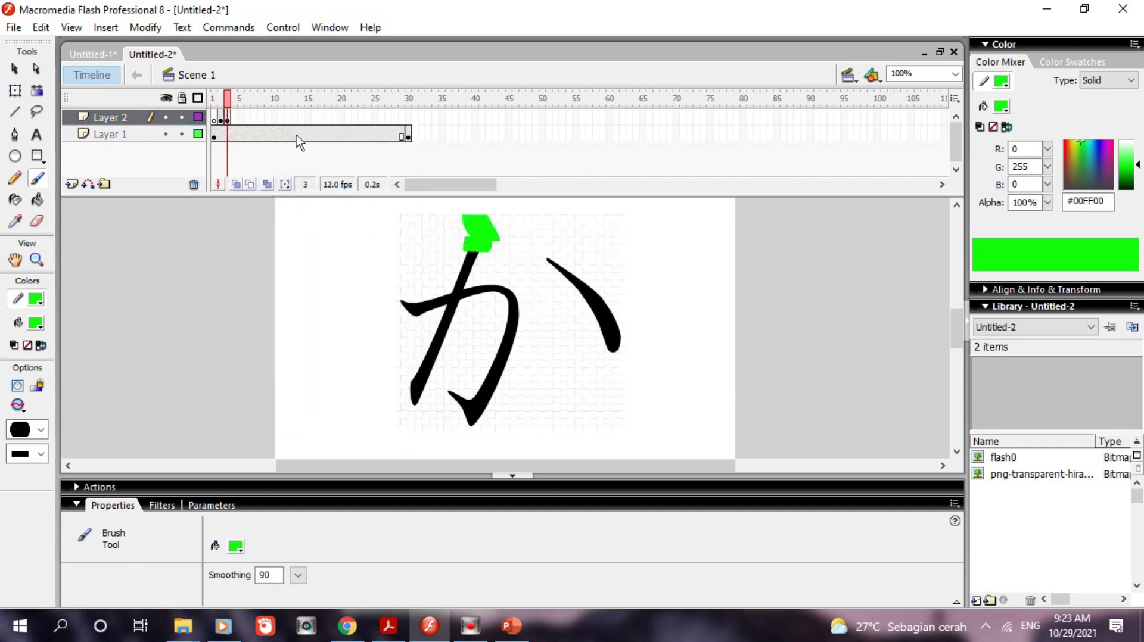
Insert a keyframe at frame 4 of Layer 2 and paint the next short piece of the slanted stroke's upper part green
click(235, 118)
right_click(234, 118)
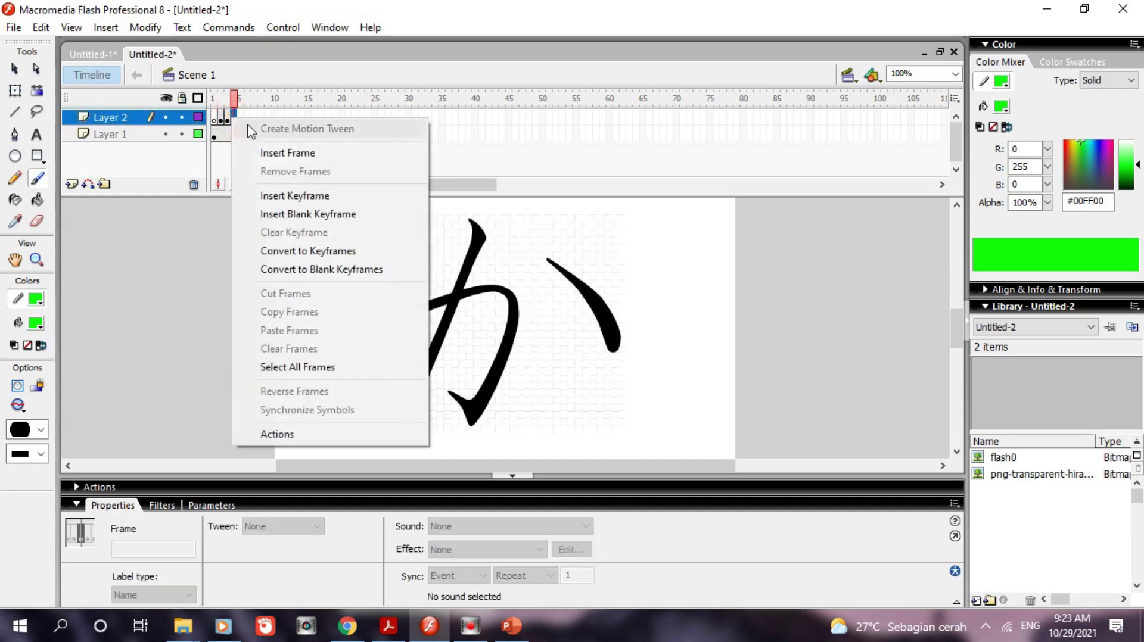
click(295, 197)
drag(471, 259, 474, 245)
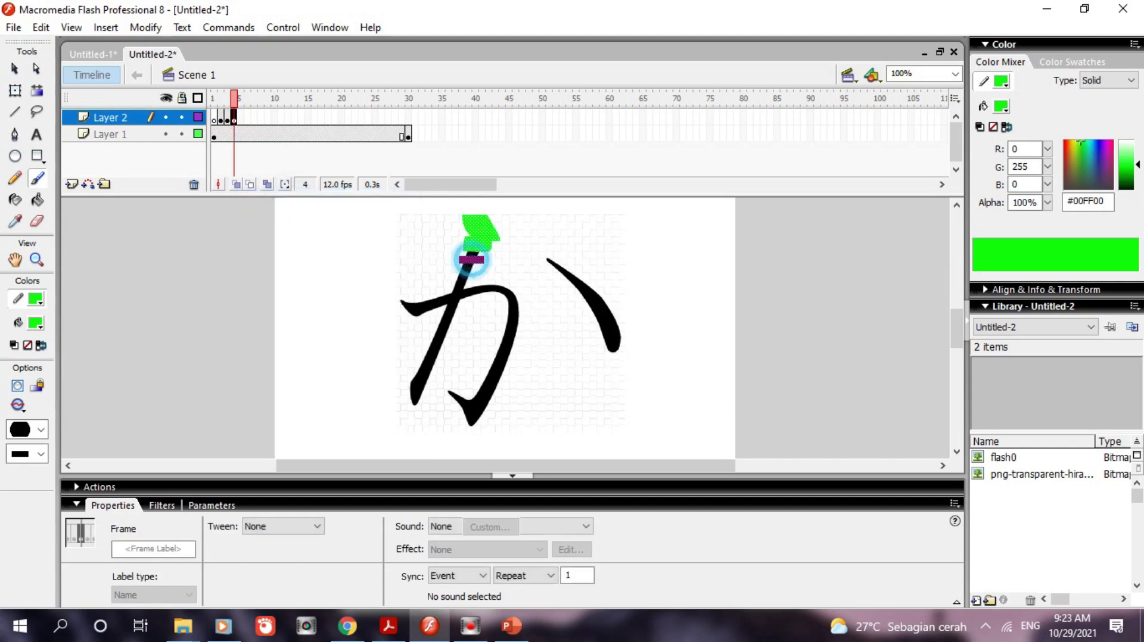
Insert a keyframe at frame 5 of Layer 2 and continue the green down the slanted stroke, stopping short of the crossing
right_click(241, 117)
click(278, 195)
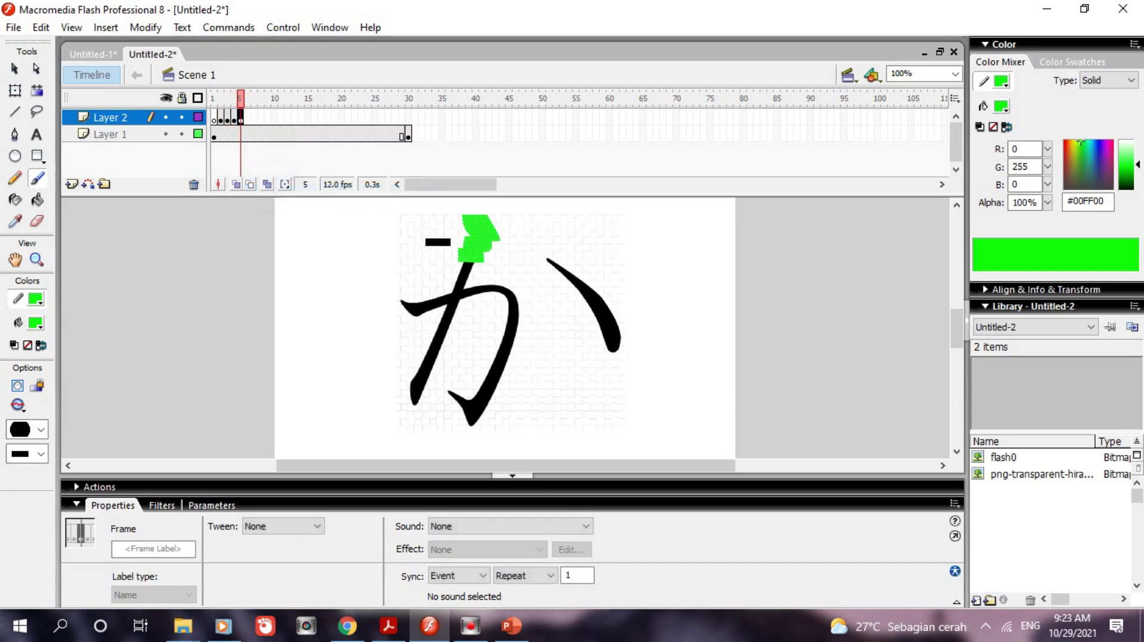
drag(465, 271, 466, 263)
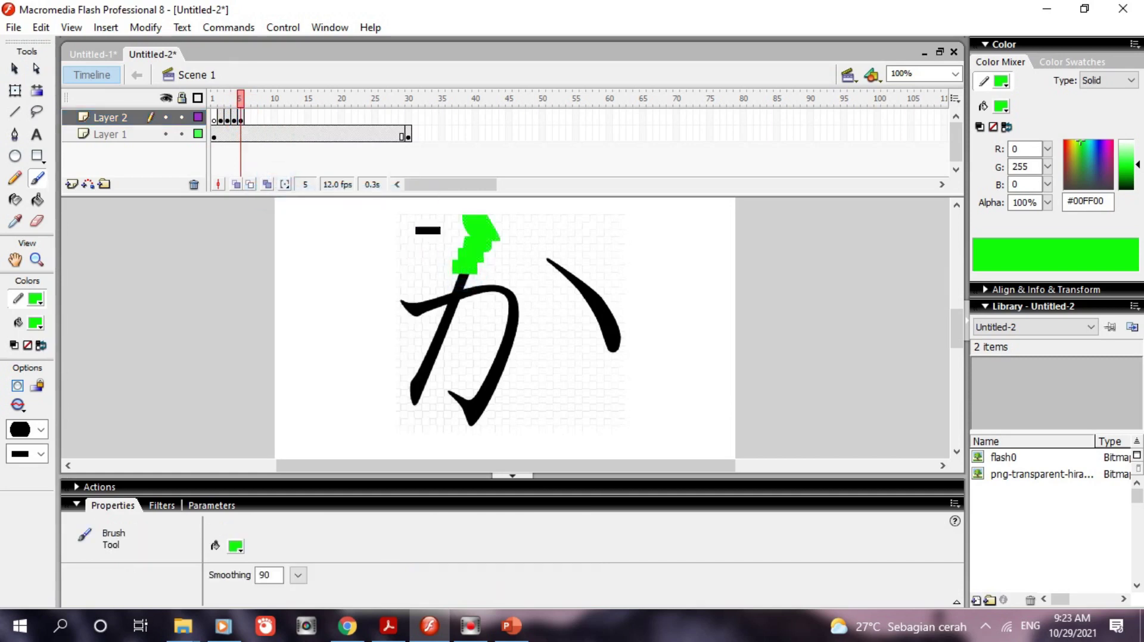
Insert a keyframe at frame 6 of Layer 2 and paint the slanted stroke green down to the curved stroke's upper edge
click(247, 118)
right_click(247, 117)
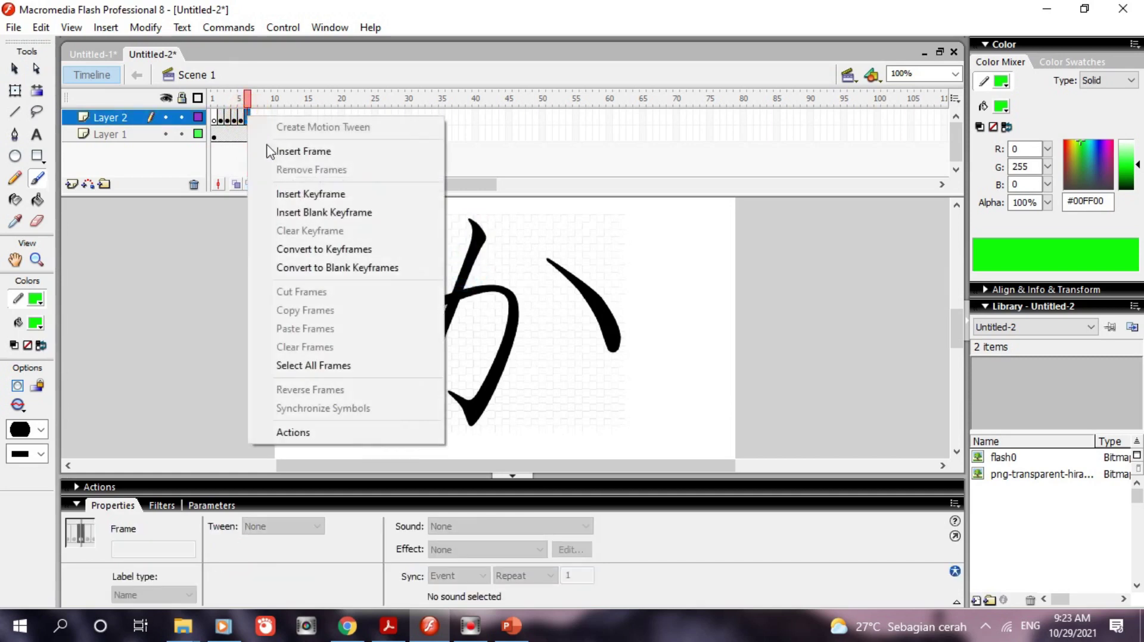
click(285, 194)
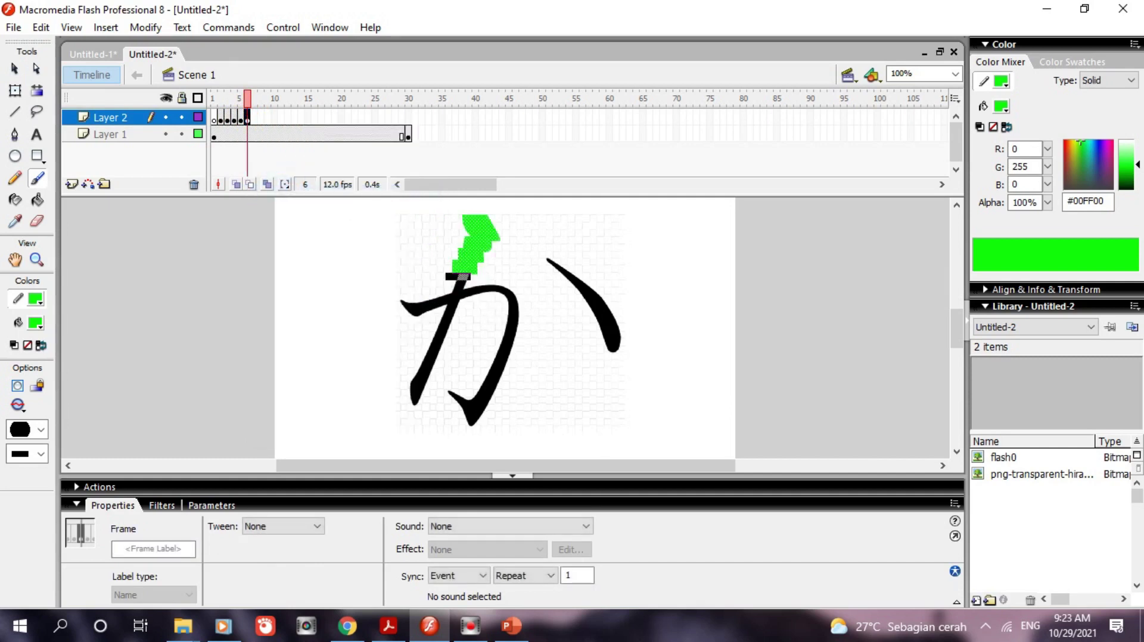
drag(461, 283, 459, 285)
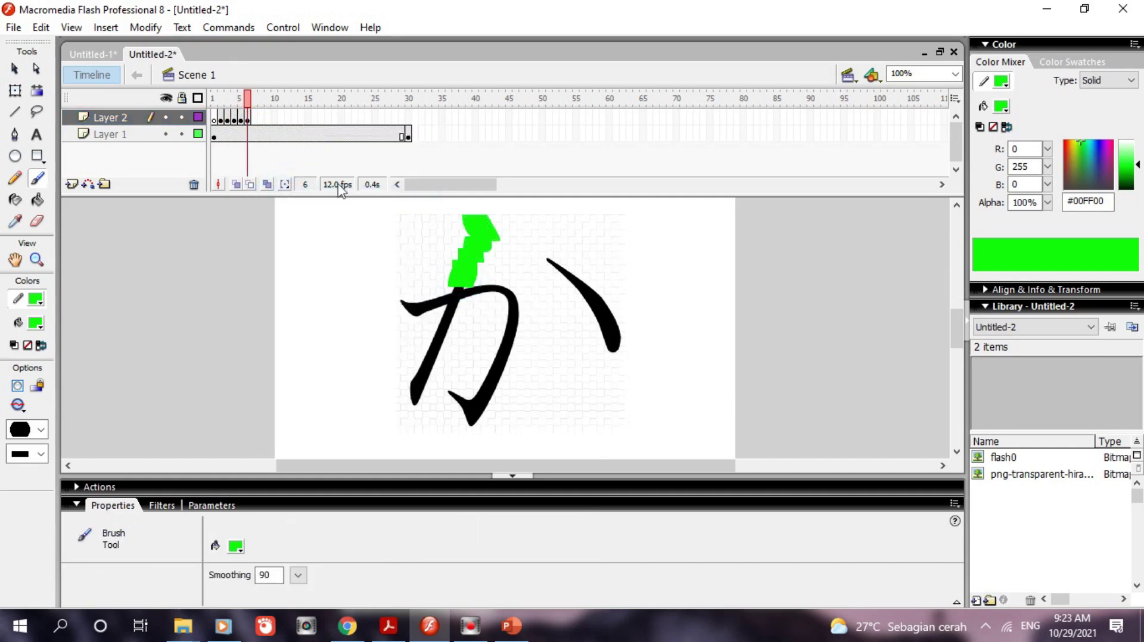
Insert a keyframe at frame 7 of Layer 2 and dab green where the slanted stroke meets the curved stroke
click(255, 117)
right_click(255, 118)
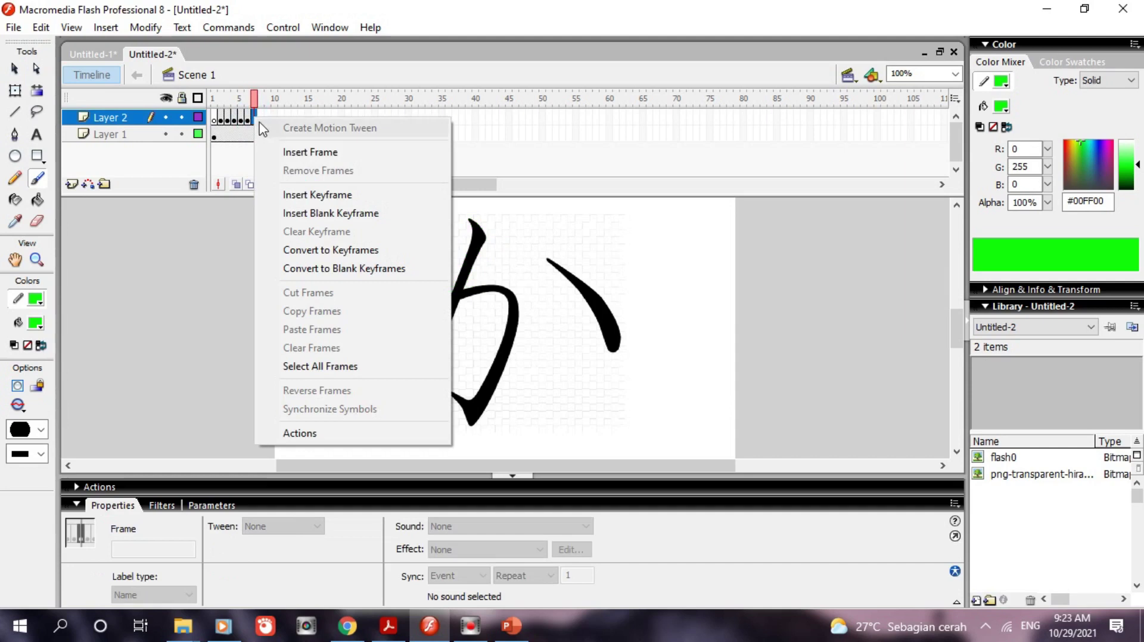
click(325, 195)
drag(493, 325, 457, 292)
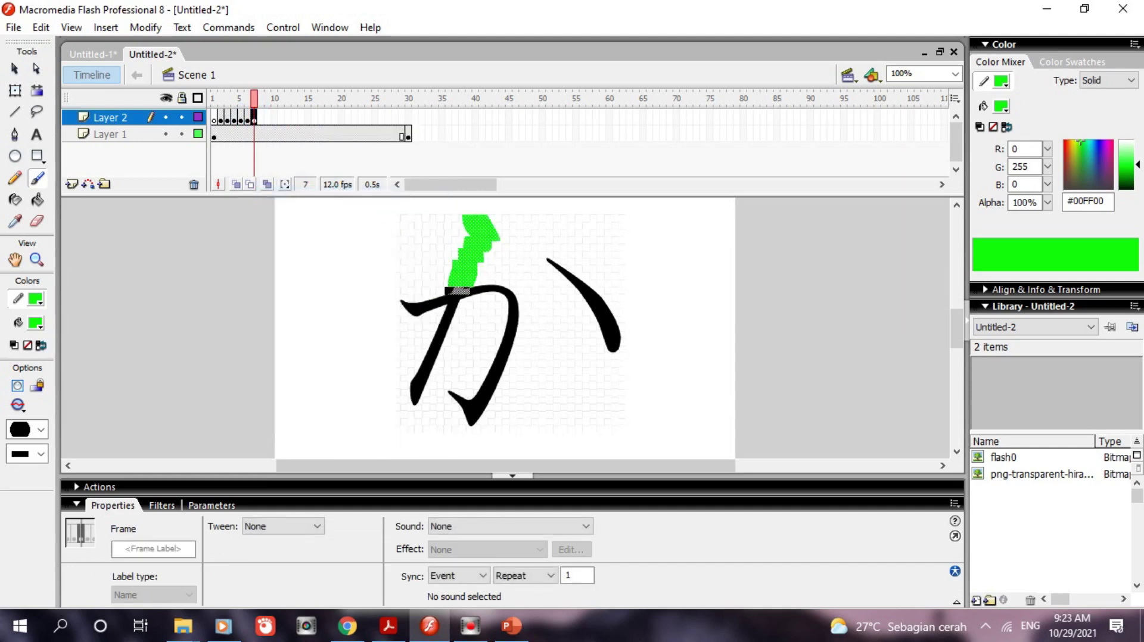
drag(457, 292, 160, 445)
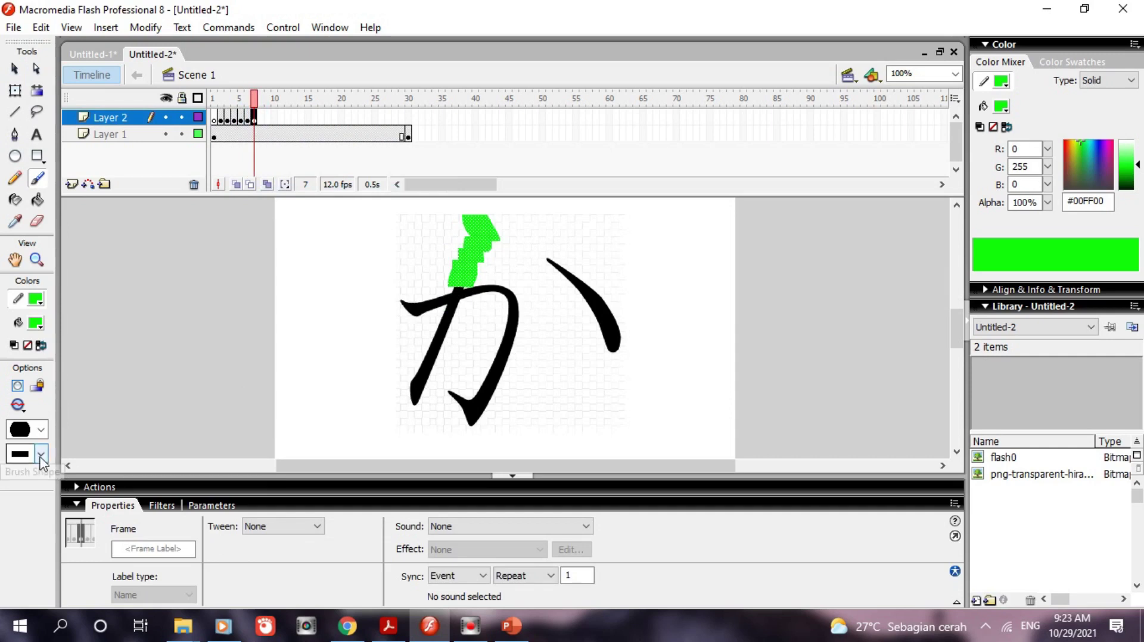
click(451, 288)
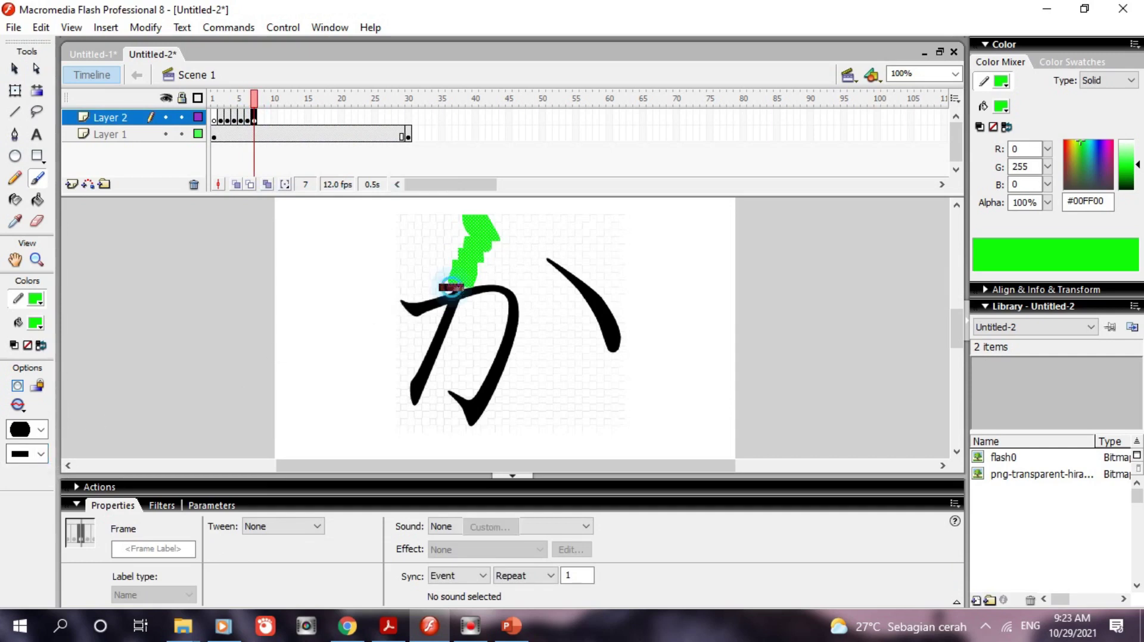
Change the brush to the steepest slanted line shape and paint the slanted stroke green through the crossing
click(27, 430)
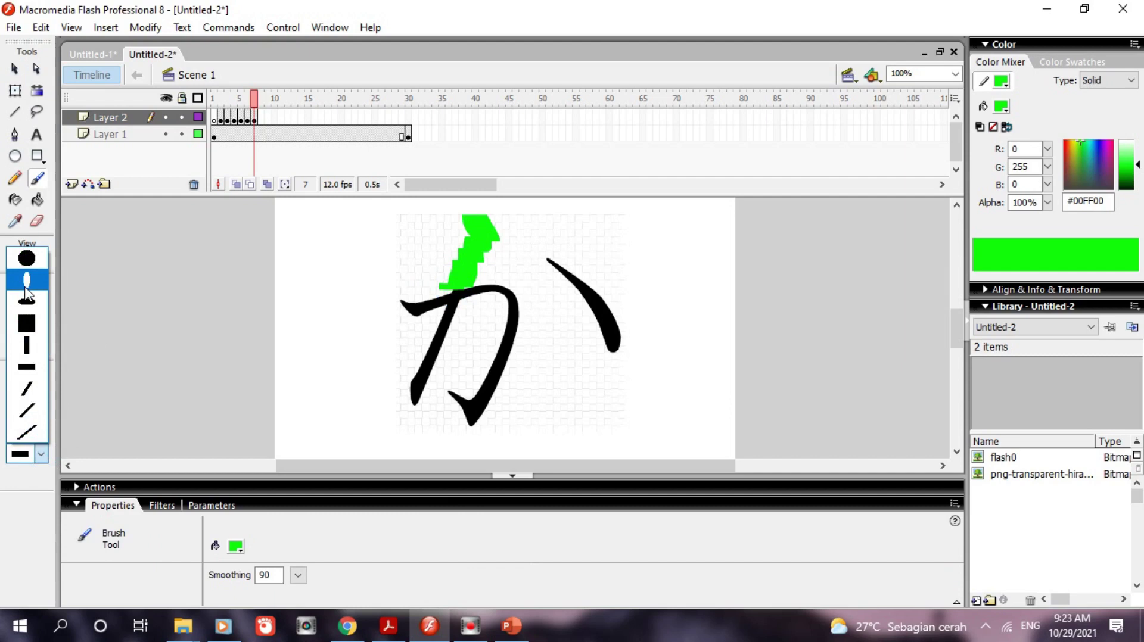
click(27, 389)
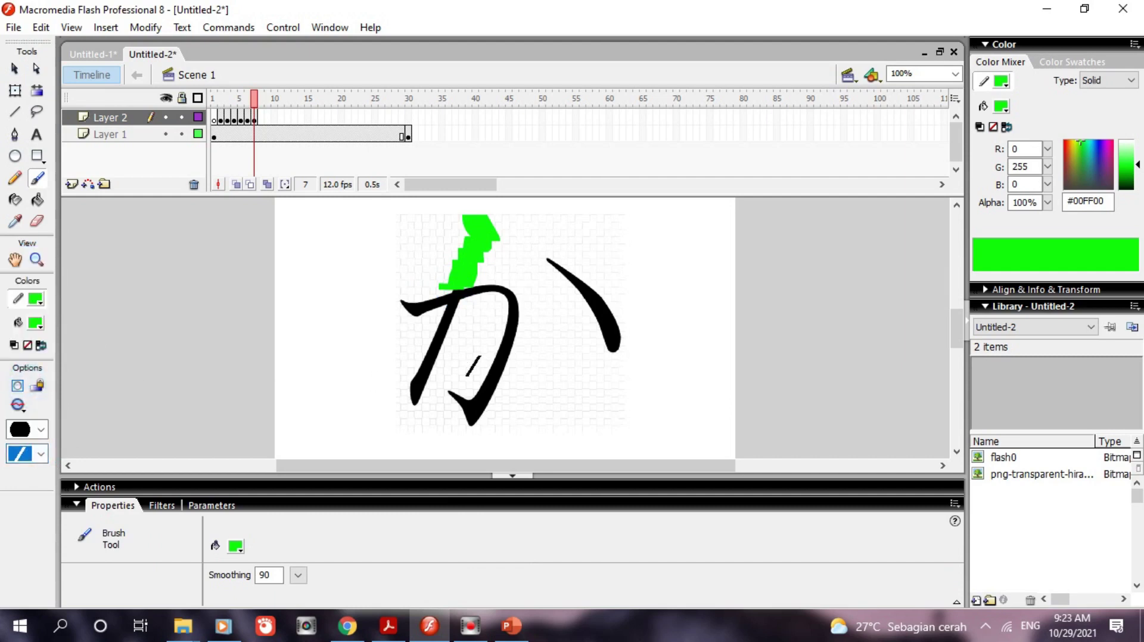
drag(448, 298, 453, 299)
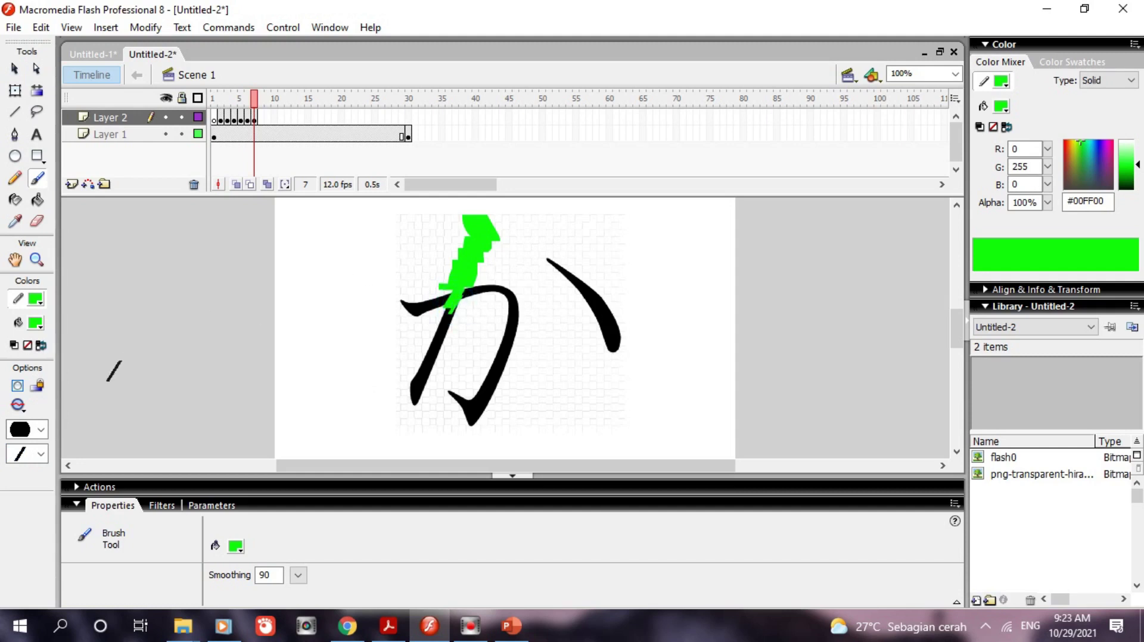
Insert a keyframe at frame 8 of Layer 2 and, with the horizontal bar brush shape, paint the slanted stroke just below the crossing
click(261, 117)
right_click(261, 117)
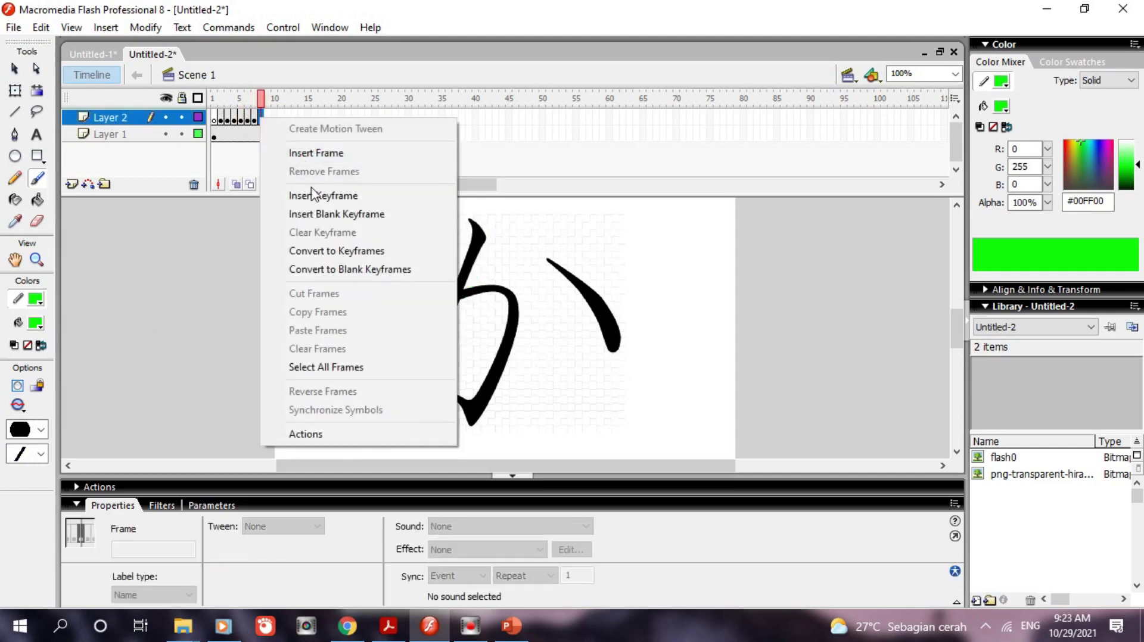
click(311, 196)
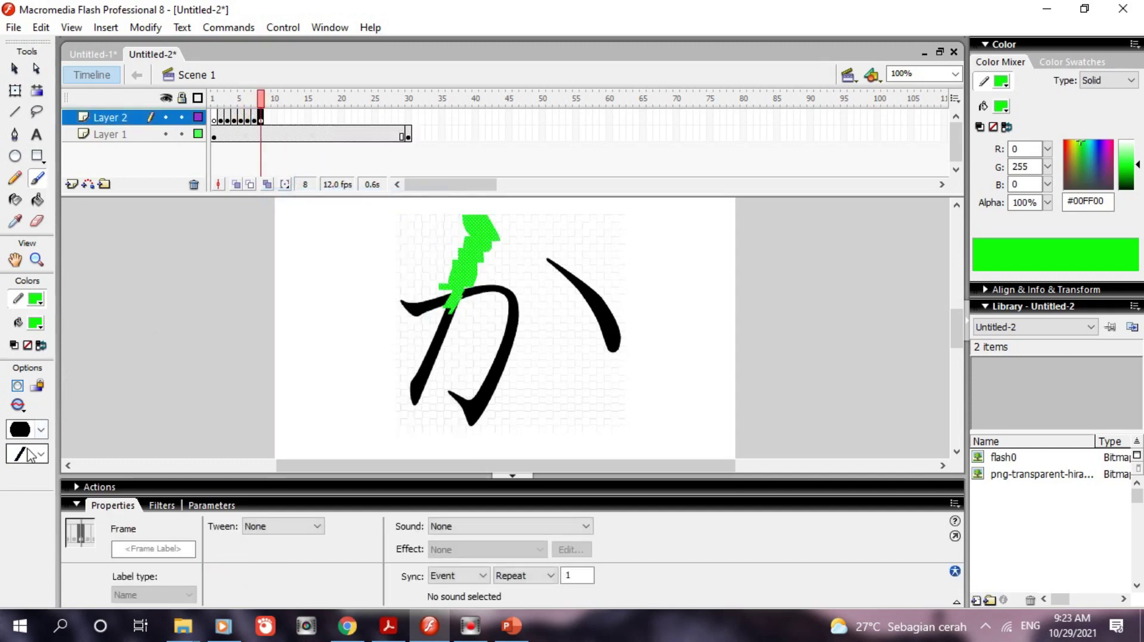
click(26, 431)
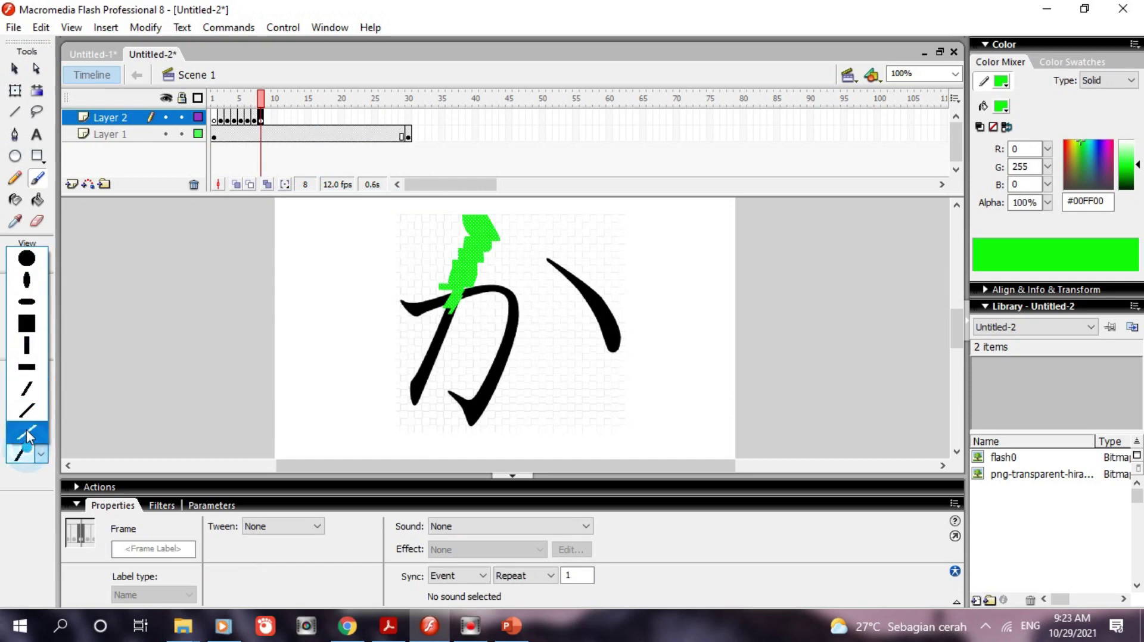
click(28, 369)
drag(457, 308, 445, 331)
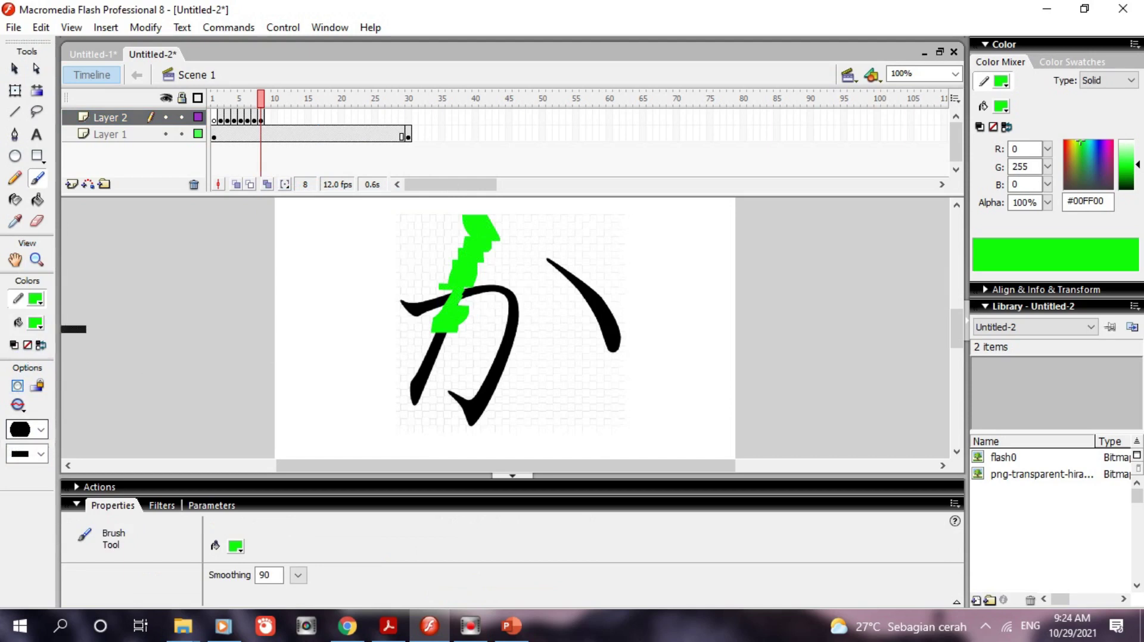
Insert a keyframe at frame 9 of Layer 2 and extend the green to about halfway down the slanted stroke's lower part
right_click(270, 123)
click(325, 191)
drag(432, 353, 424, 343)
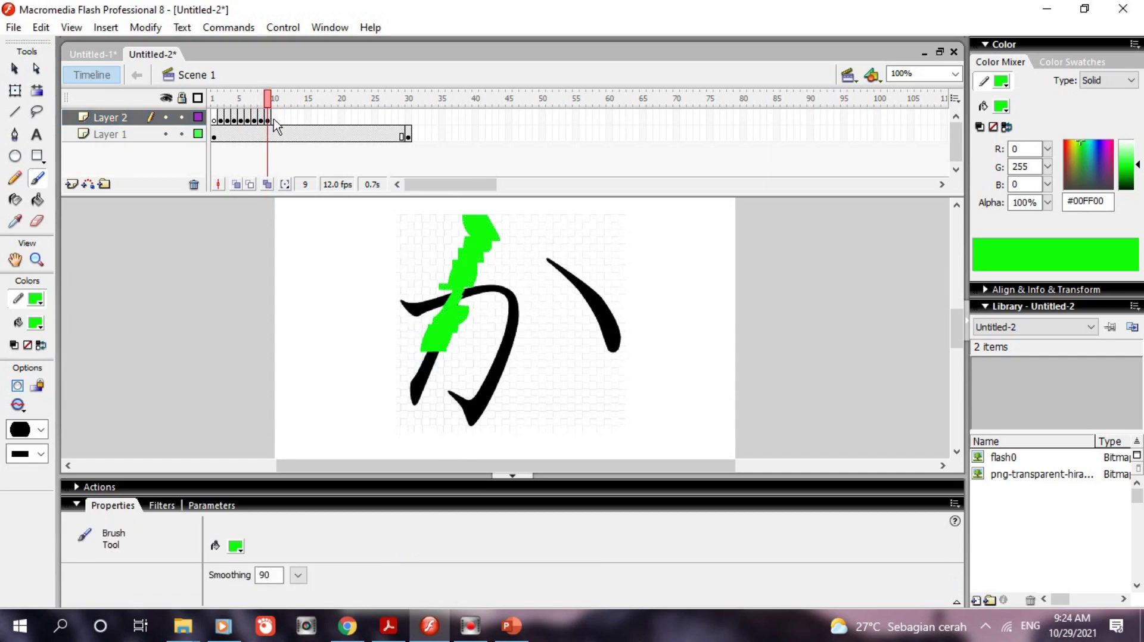
Insert a keyframe at frame 10 of Layer 2 and paint another short piece further down the slanted stroke
click(274, 119)
right_click(274, 119)
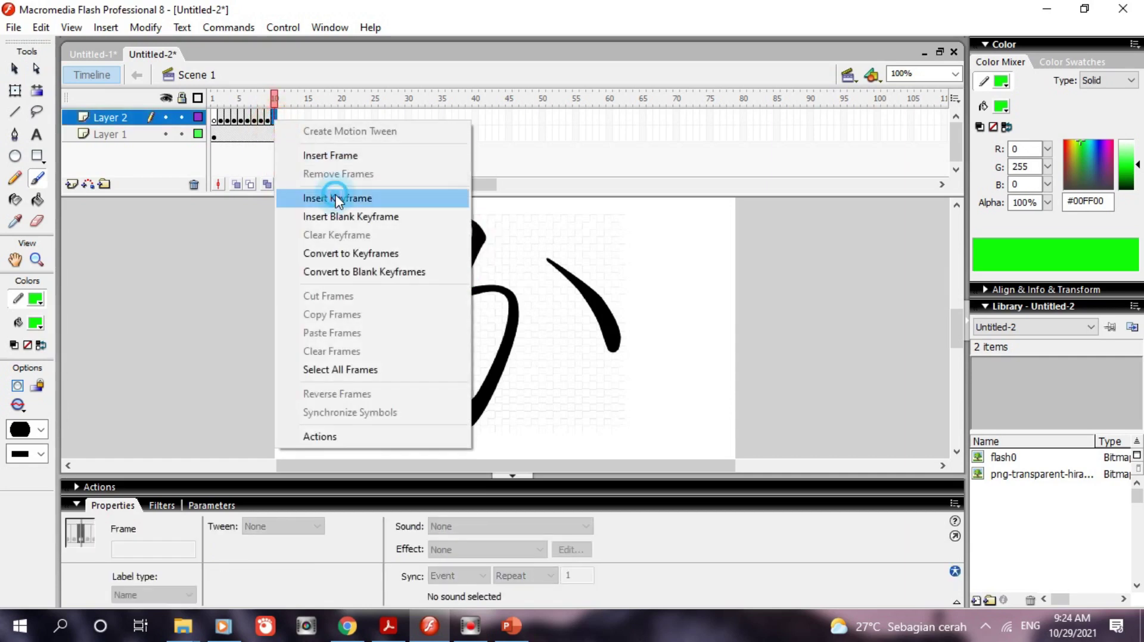
click(339, 199)
drag(429, 373, 423, 356)
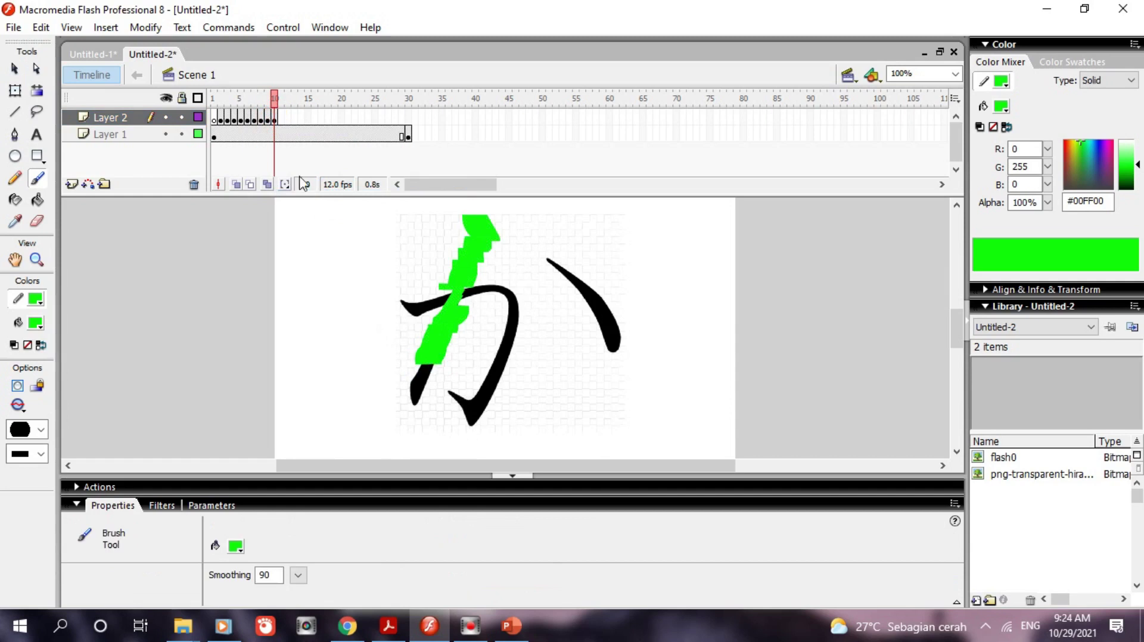
Insert a keyframe at frame 11 of Layer 2 and paint the slanted stroke green, leaving only its bottom tip black
click(281, 119)
right_click(281, 119)
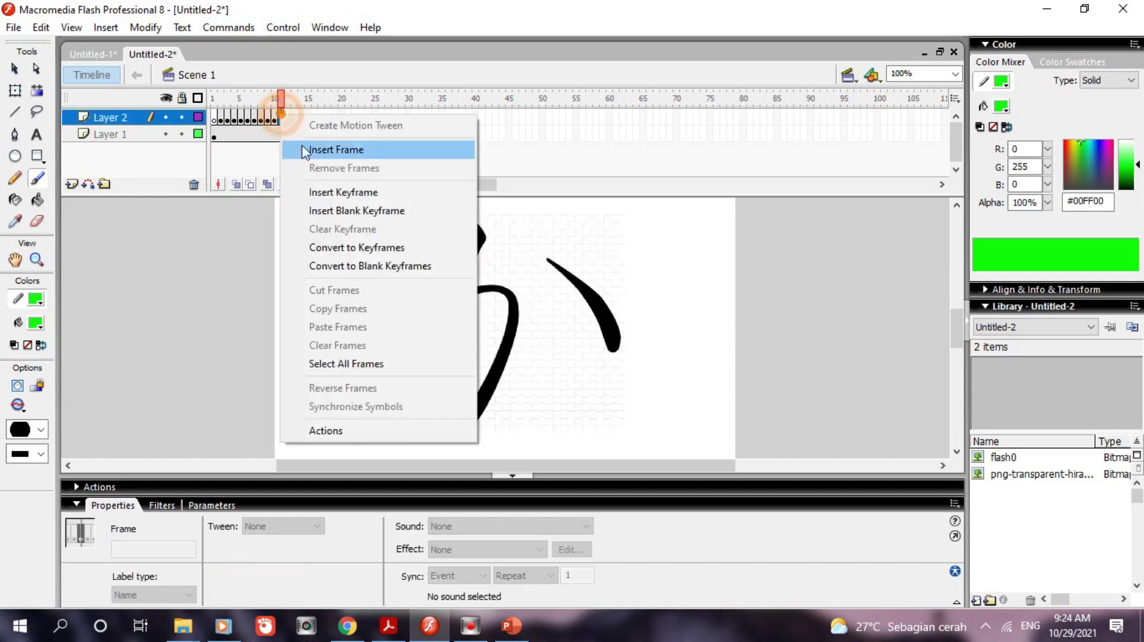
click(315, 190)
drag(410, 382, 426, 364)
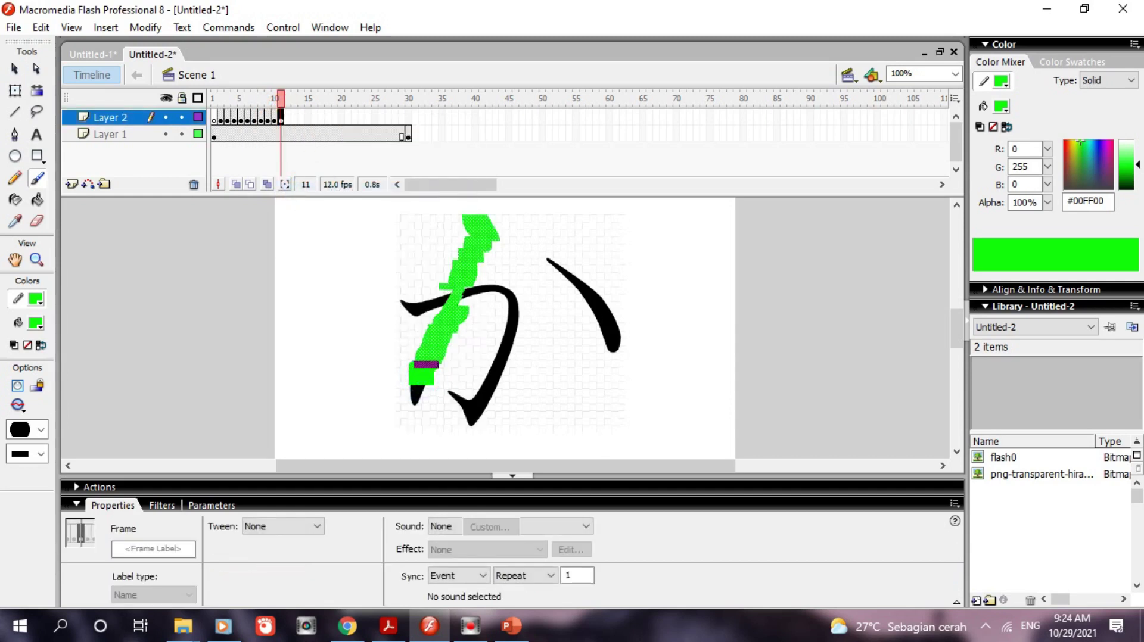
Insert a keyframe at frame 12 of Layer 2 and extend the green almost to the slanted stroke's bottom tip
click(288, 119)
right_click(288, 118)
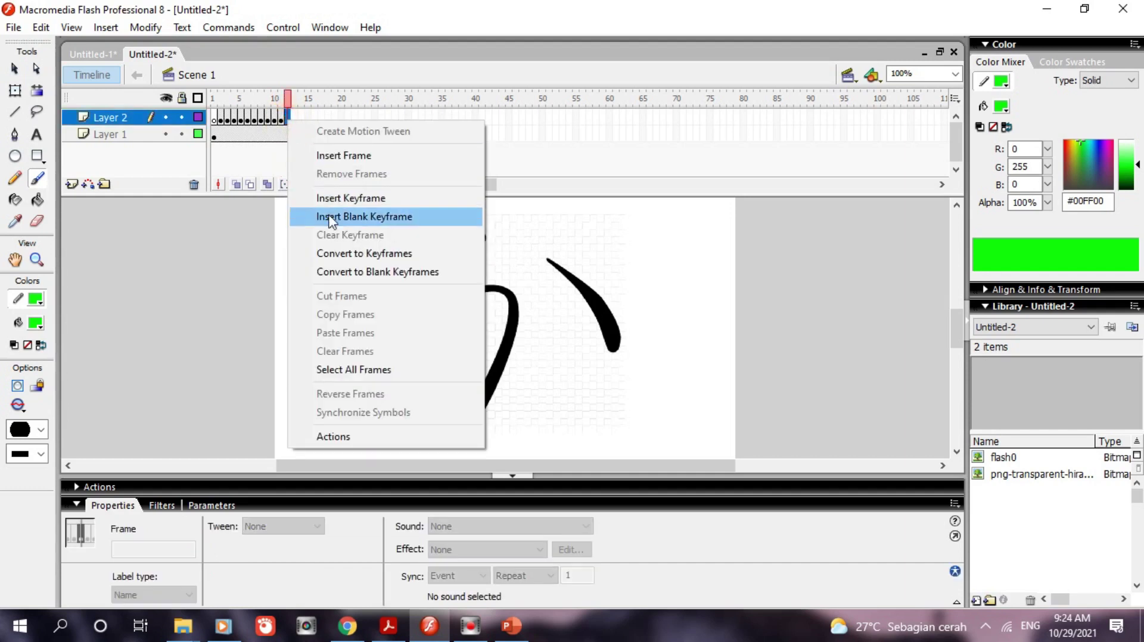
click(330, 197)
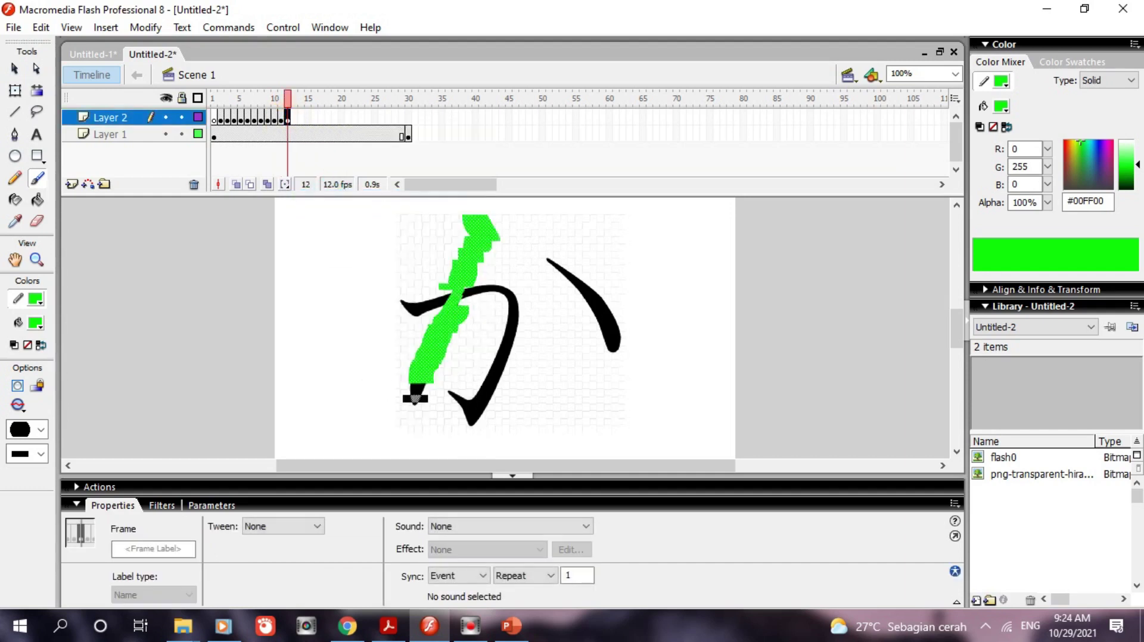
drag(414, 389, 433, 353)
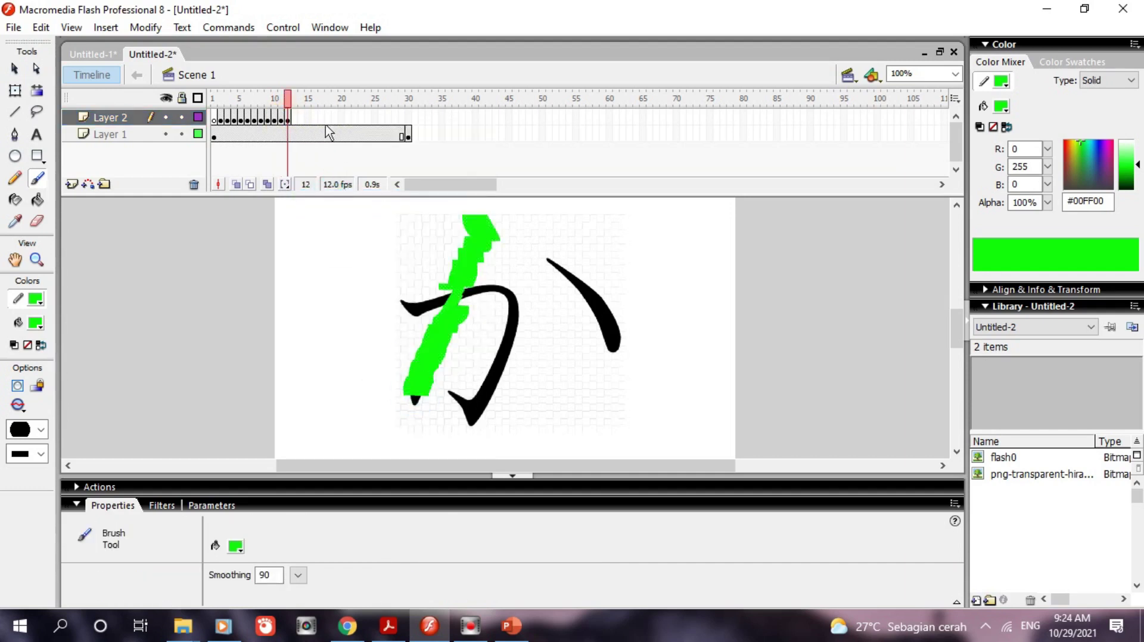
Insert a keyframe at frame 13 of Layer 2 and cover the slanted stroke's remaining bottom tip with green
click(294, 117)
right_click(295, 117)
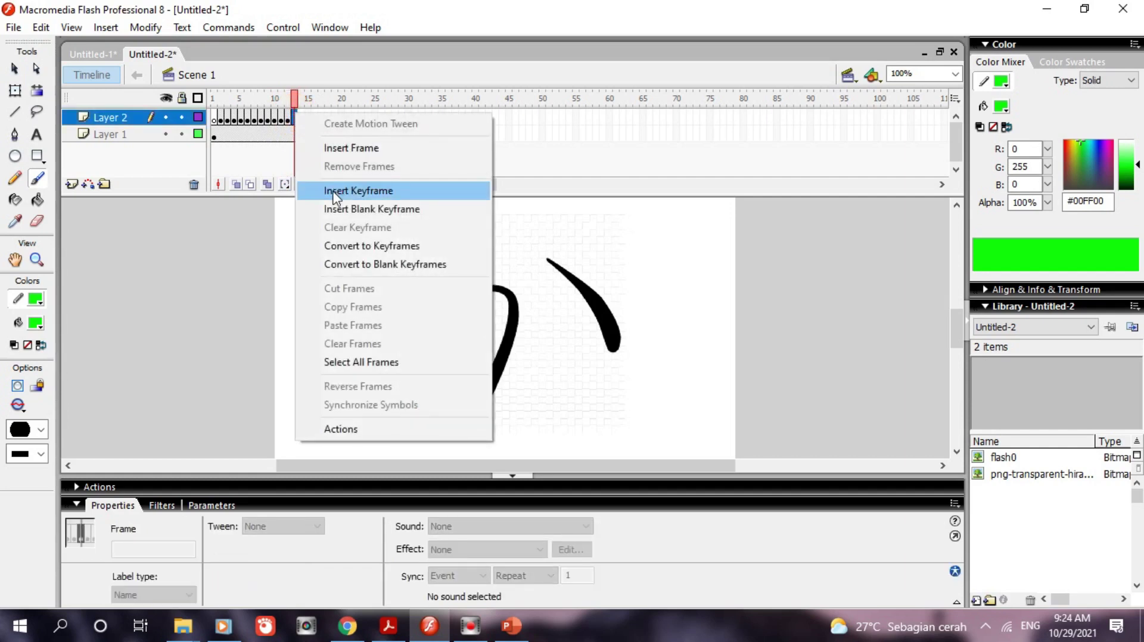
click(334, 190)
click(417, 408)
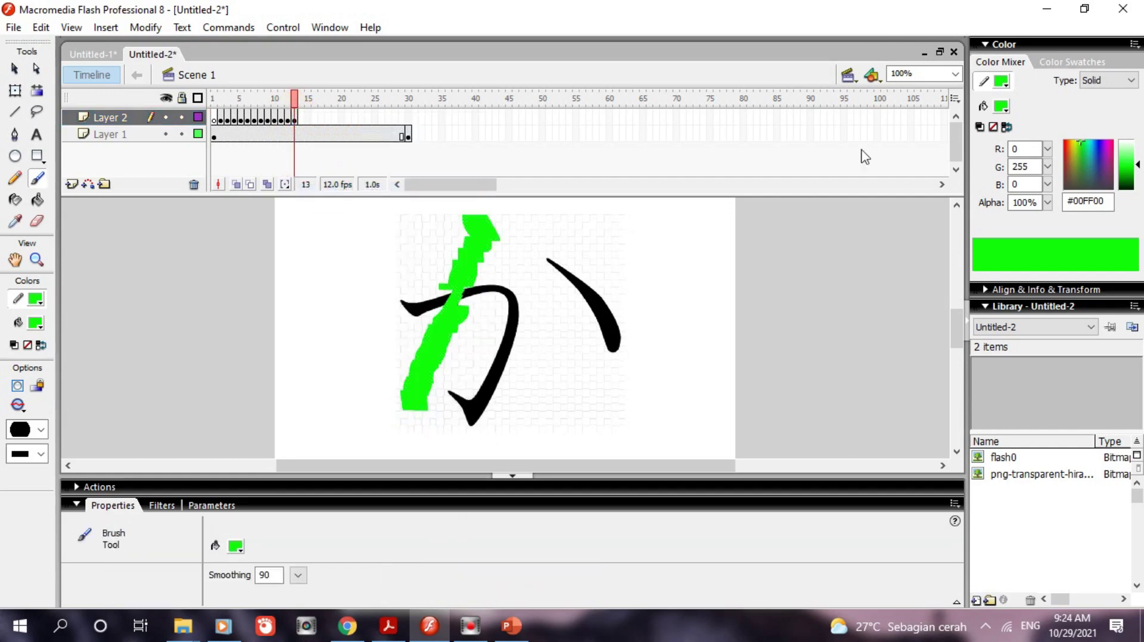
Insert a keyframe at frame 14 of Layer 2 and paint the starting end of the horizontal hooked stroke
click(302, 116)
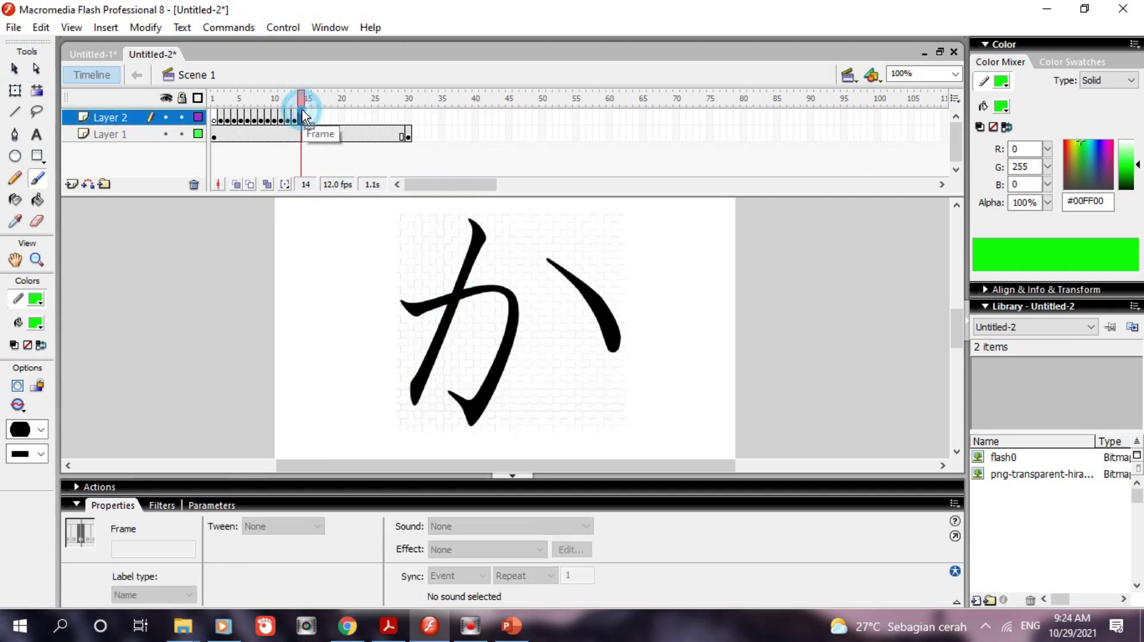
right_click(308, 119)
click(344, 188)
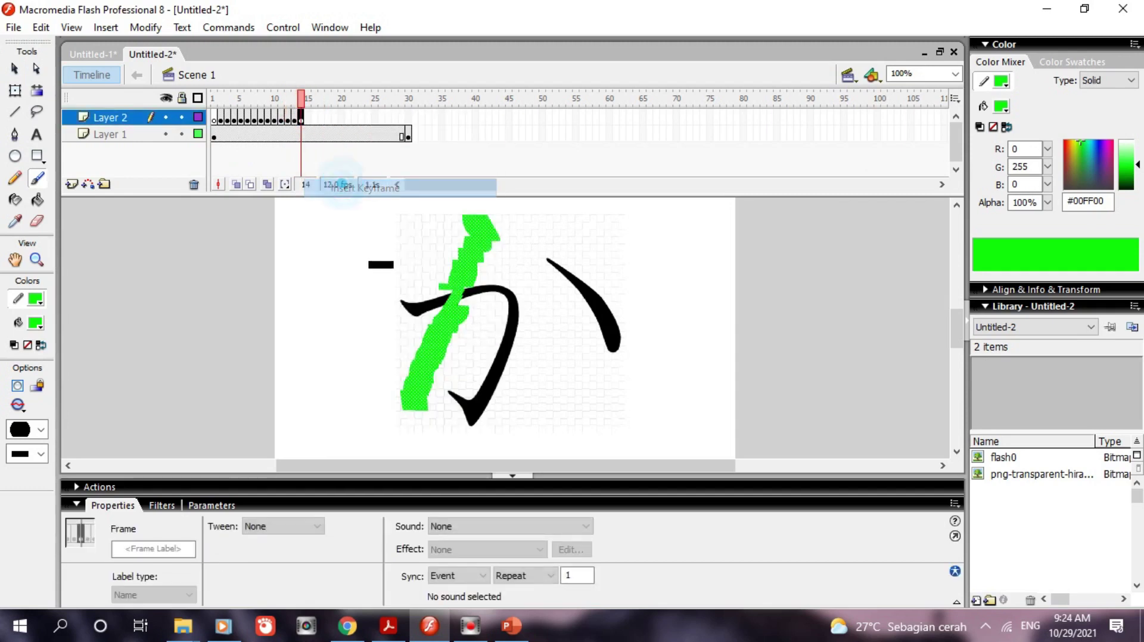
drag(400, 293, 403, 303)
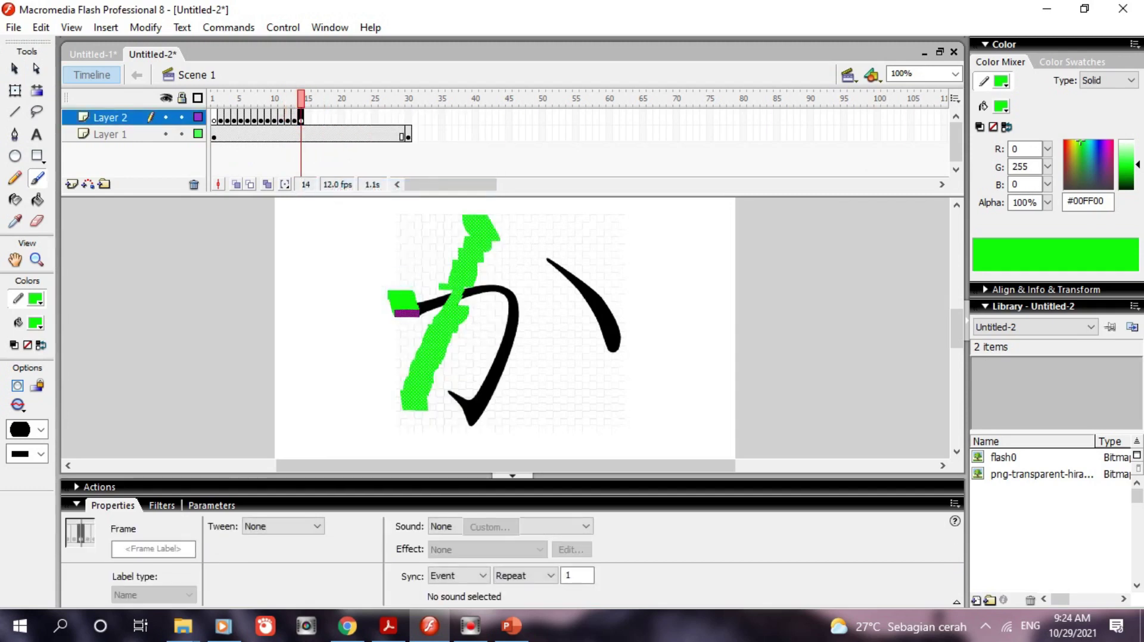
Insert a keyframe at frame 15 of Layer 2 and extend the green a short way along the hooked stroke
click(308, 118)
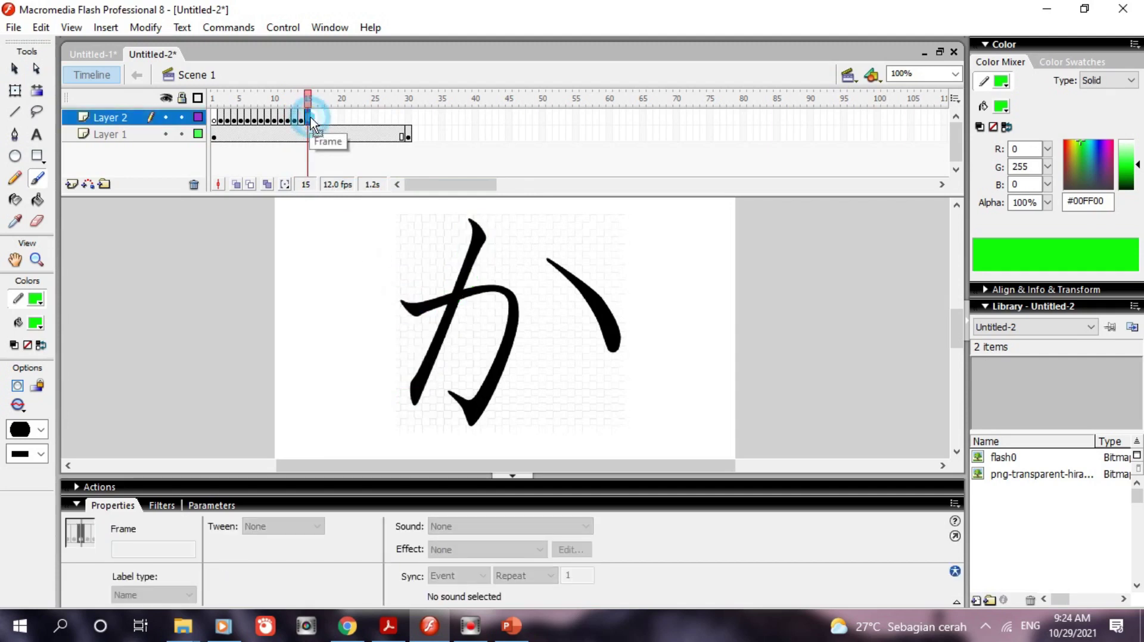
right_click(310, 119)
click(365, 191)
drag(417, 299, 417, 311)
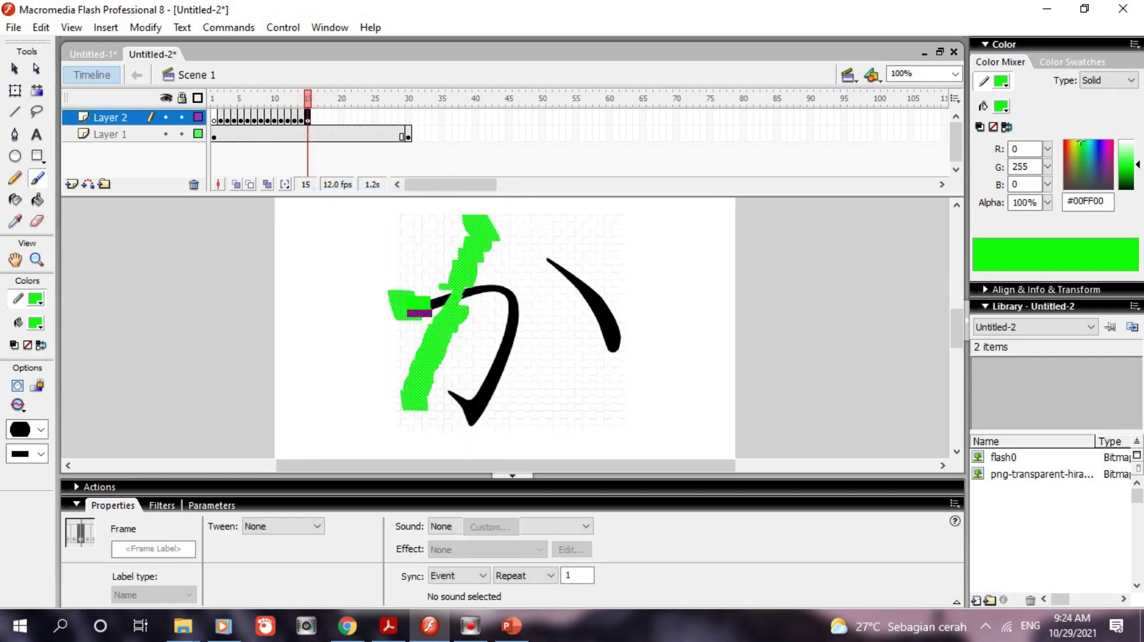
Insert a keyframe at frame 16 of Layer 2 and paint the hooked stroke up to the slanted stroke
click(315, 118)
right_click(315, 118)
click(357, 193)
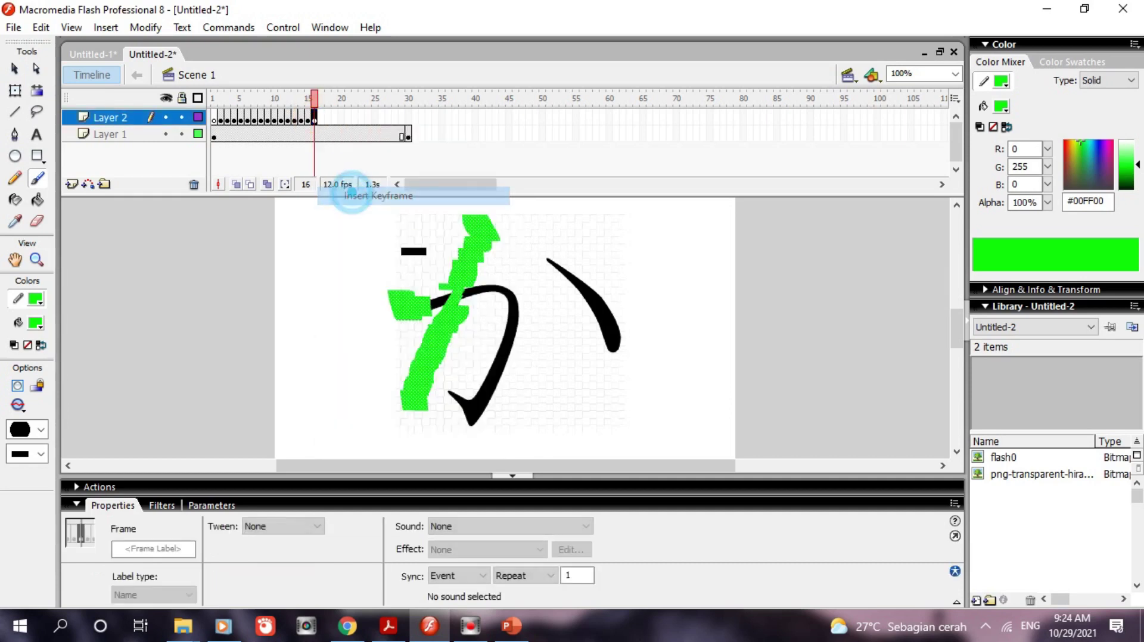
drag(435, 299, 442, 298)
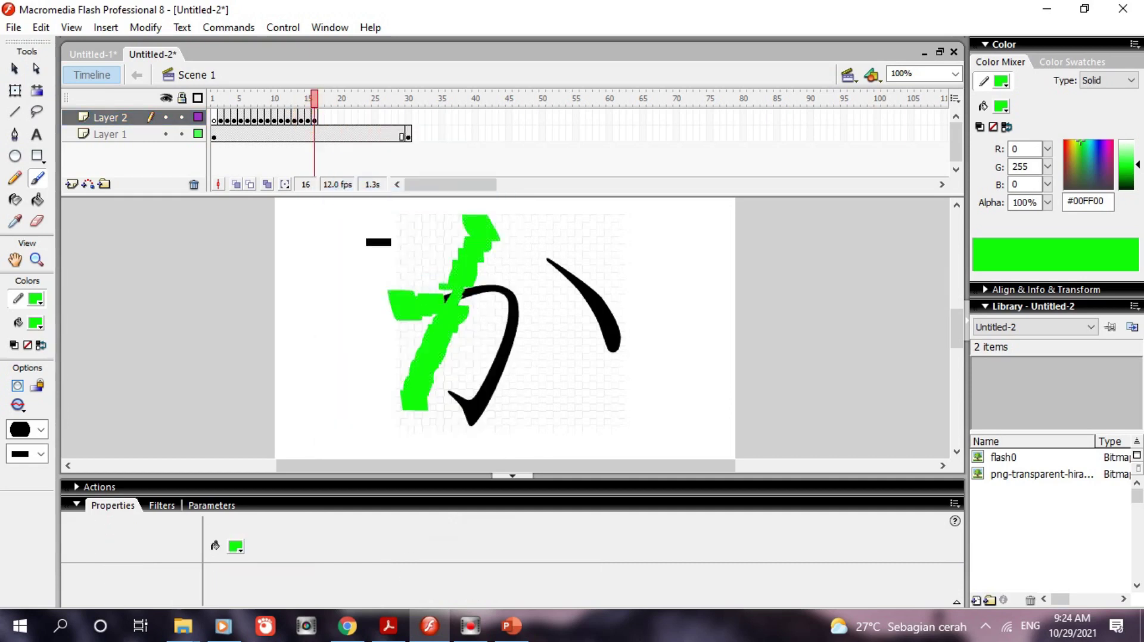
Insert a keyframe at frame 17 of Layer 2 and paint the hooked stroke where it crosses the slanted one
click(321, 118)
right_click(320, 118)
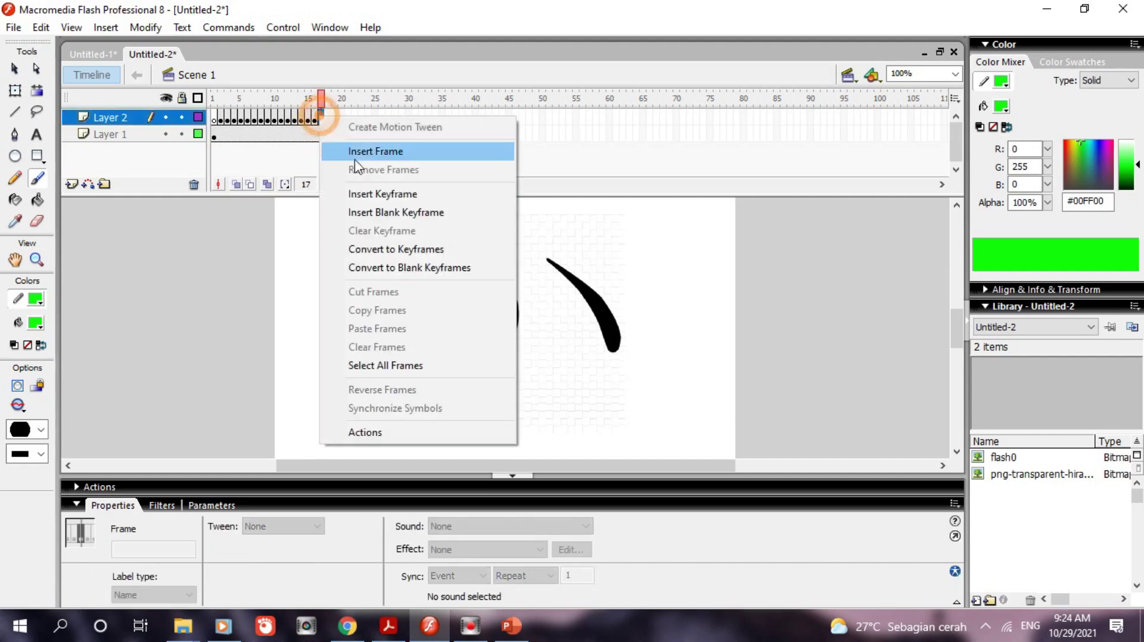
click(369, 191)
drag(446, 296, 434, 298)
Insert a keyframe at frame 18 of Layer 2 and paint the hooked stroke just past the crossing
click(328, 118)
right_click(328, 118)
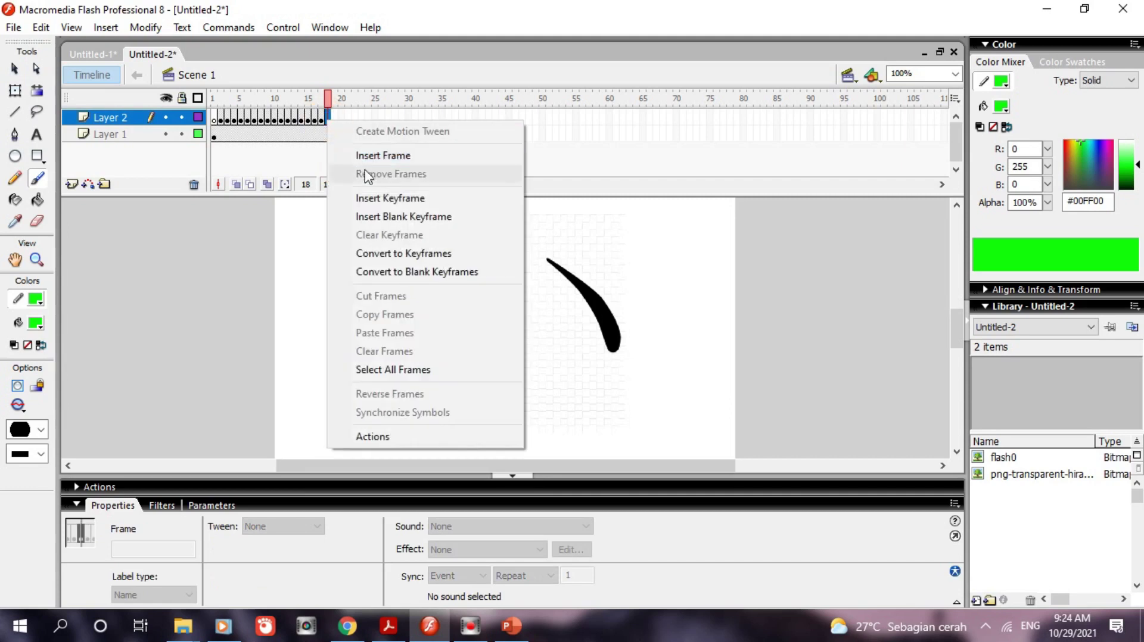
click(370, 196)
drag(471, 285, 472, 298)
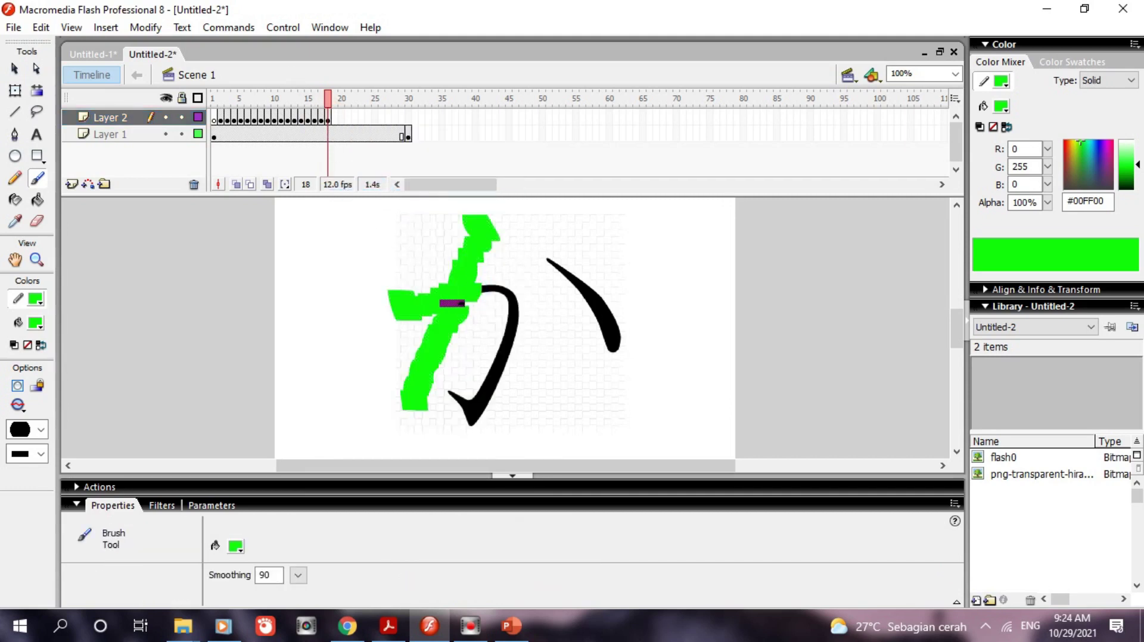
Insert a keyframe at frame 19 of Layer 2 and paint the next piece along the top of the hooked stroke
click(334, 118)
right_click(334, 118)
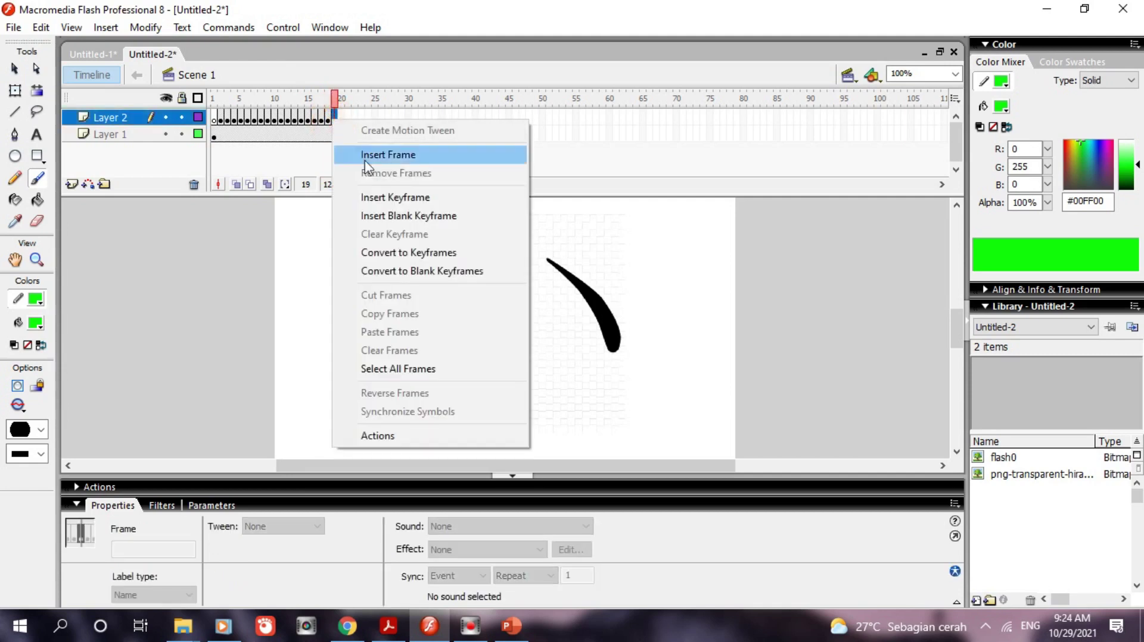
click(370, 194)
drag(486, 278, 490, 295)
Insert a keyframe at frame 20 of Layer 2 and extend the green to the hooked stroke's upper bend
click(341, 118)
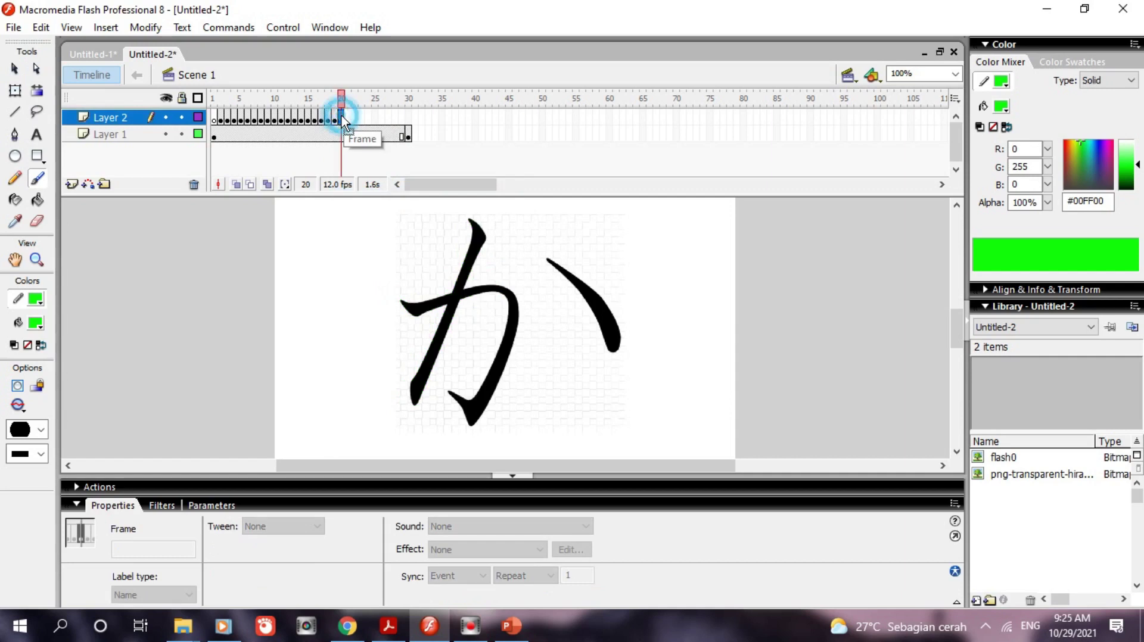
right_click(340, 118)
click(388, 187)
drag(498, 281, 507, 295)
Insert a keyframe at frame 21 of Layer 2 and paint around the bend where the hooked stroke turns downward
click(345, 120)
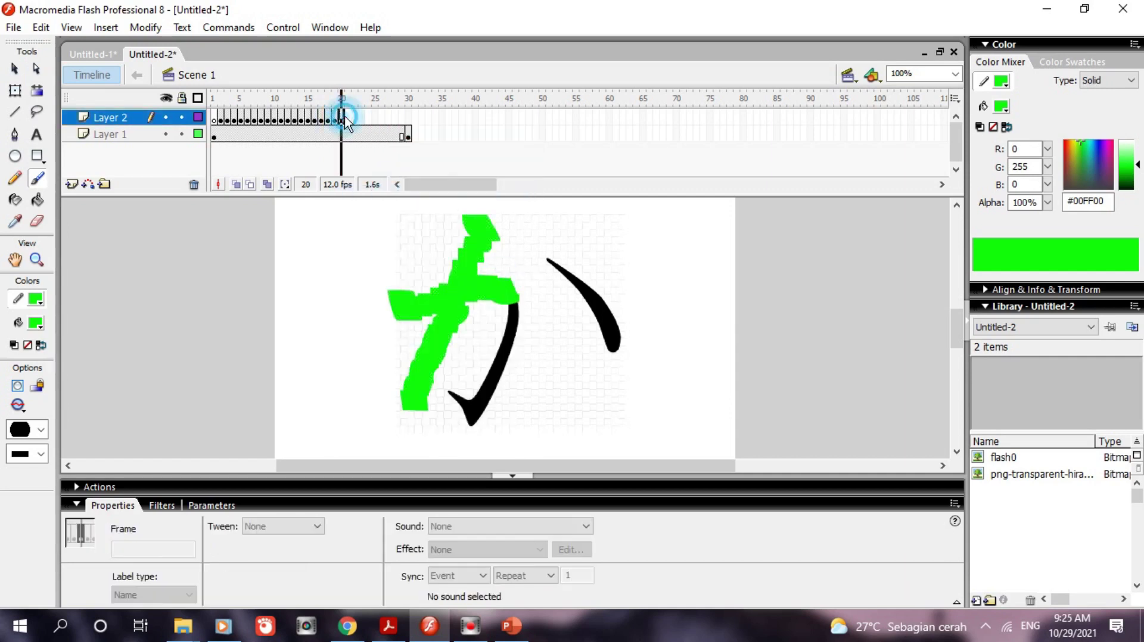
click(348, 118)
right_click(348, 119)
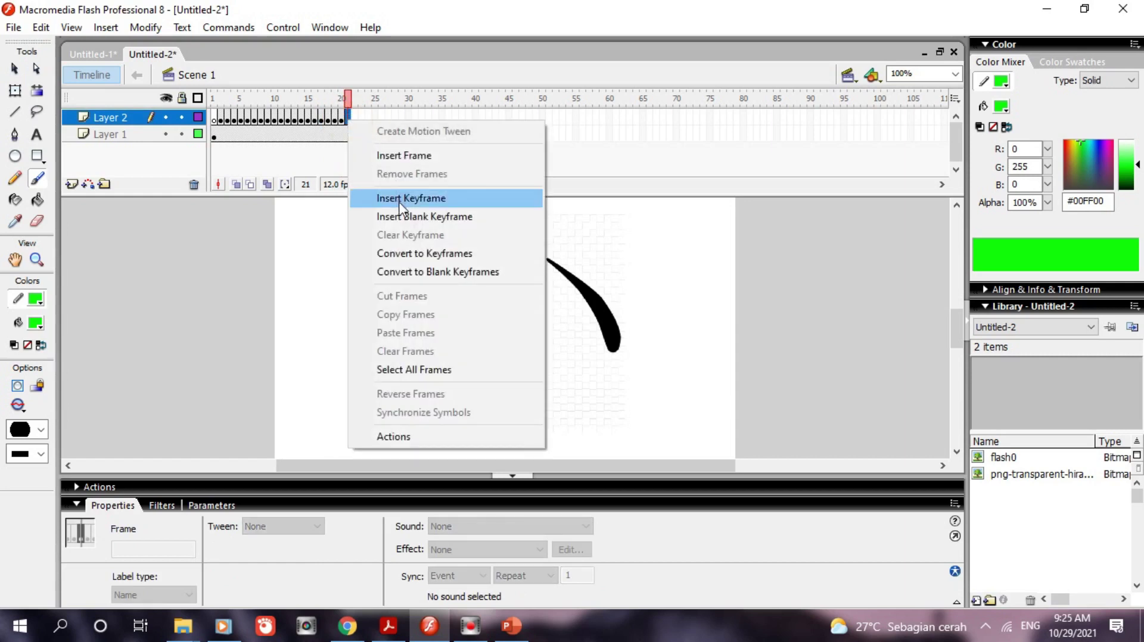
click(399, 199)
drag(513, 299, 513, 320)
Insert a keyframe at frame 22 of Layer 2 and paint a short piece further down from the bend
click(355, 118)
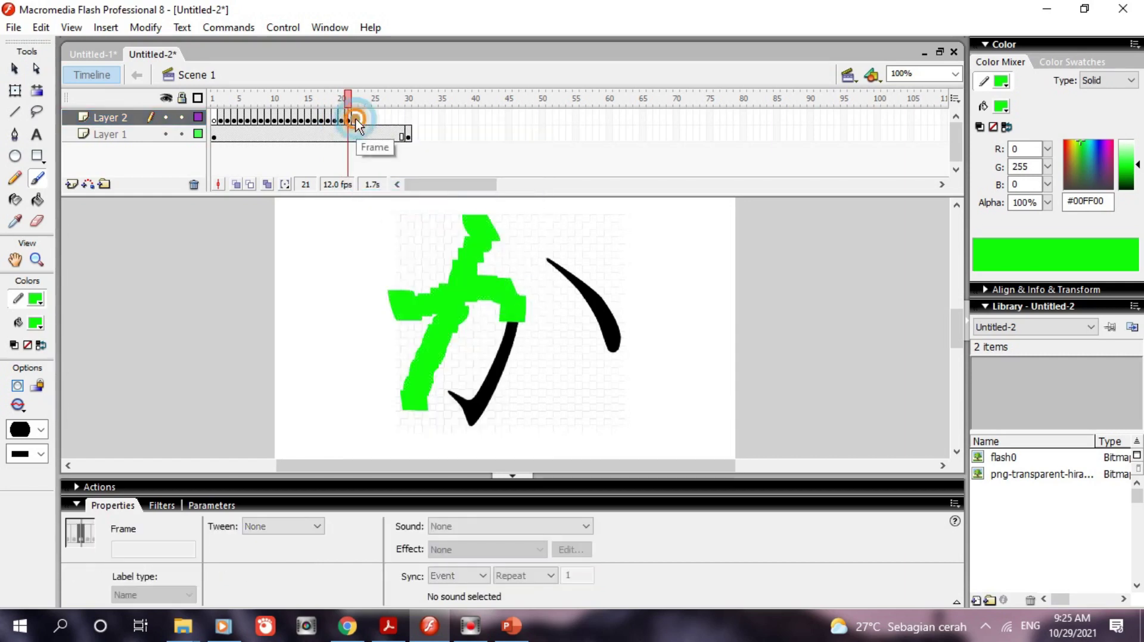
right_click(355, 118)
click(408, 197)
drag(512, 321, 512, 334)
Insert a keyframe at frame 24 of Layer 2 and paint down the lower part of the hooked stroke
click(368, 118)
right_click(368, 118)
click(401, 192)
mouse_move(506, 361)
mouse_down()
mouse_move(484, 399)
mouse_move(492, 412)
mouse_move(469, 408)
mouse_move(467, 425)
mouse_move(478, 405)
mouse_move(453, 417)
mouse_up()
Insert further keyframes at frames 25 to 27 of Layer 2 for the end of the hooked stroke
click(375, 118)
right_click(374, 118)
click(407, 192)
right_click(382, 122)
click(421, 184)
key(F6)
Add keyframes at frames 28 to 30 of Layer 2 and paint the upper half of the separate short stroke
right_click(395, 118)
click(432, 185)
right_click(403, 118)
click(421, 191)
drag(544, 260, 596, 293)
click(409, 117)
key(F6)
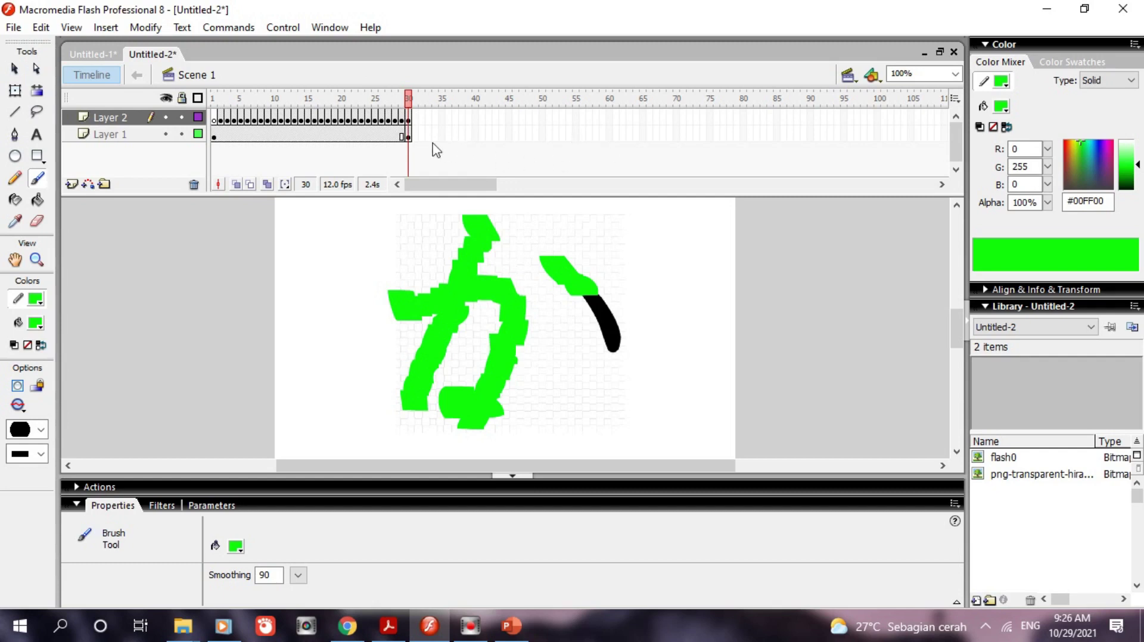
Extend the character image on Layer 1 by inserting a keyframe at frame 40
right_click(508, 133)
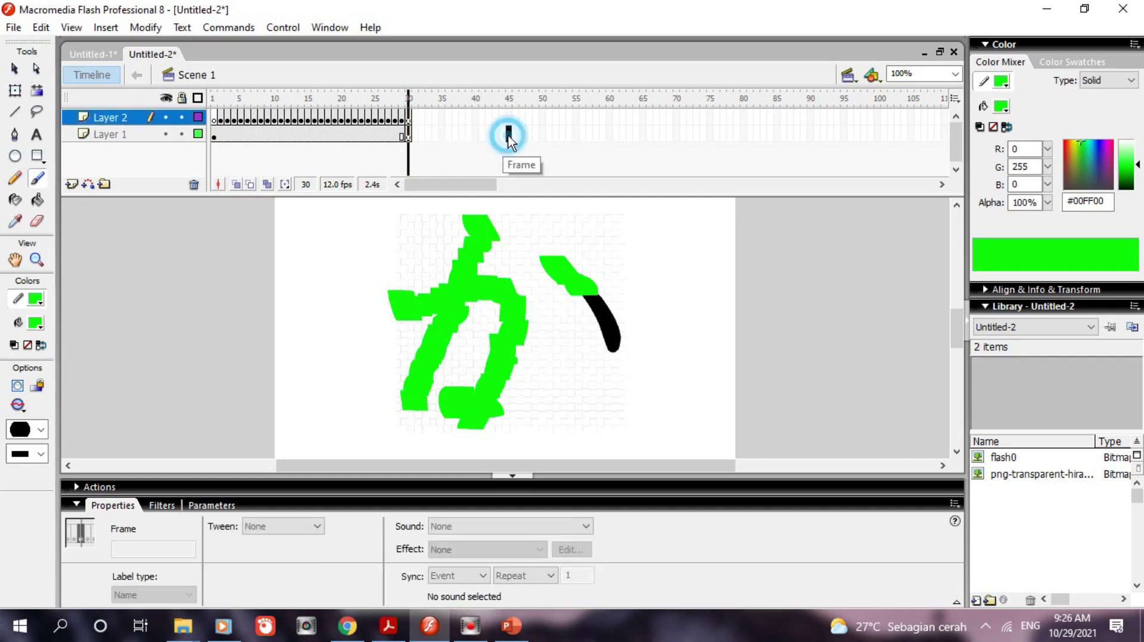
right_click(475, 134)
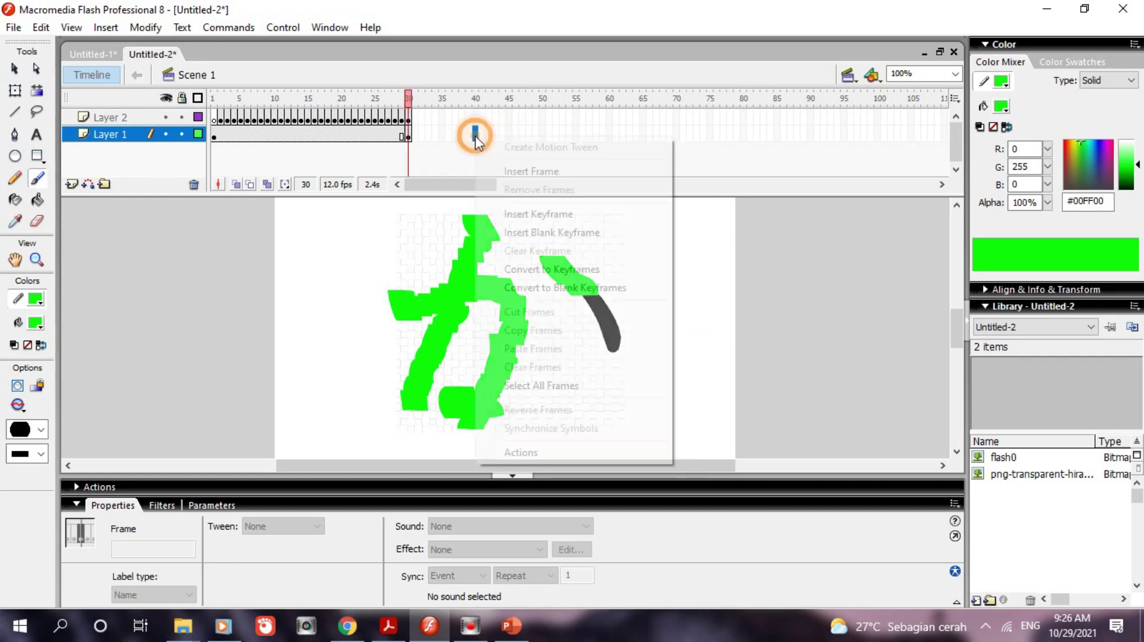
click(516, 218)
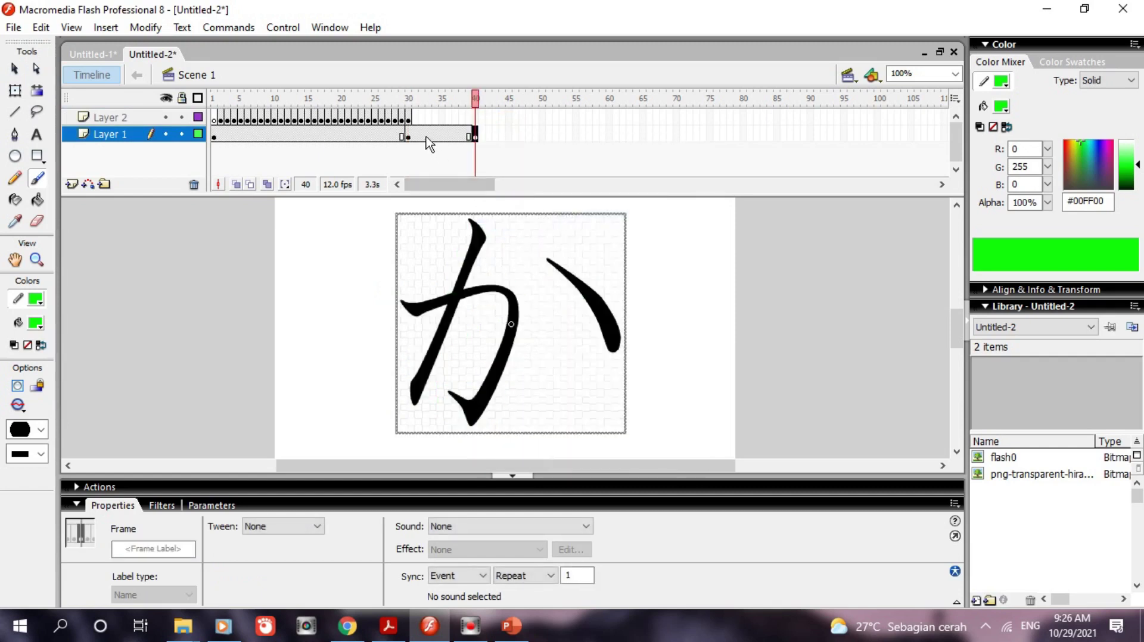
Insert a keyframe at frame 31 of Layer 2 and extend the green past the middle of the short separate stroke
click(416, 118)
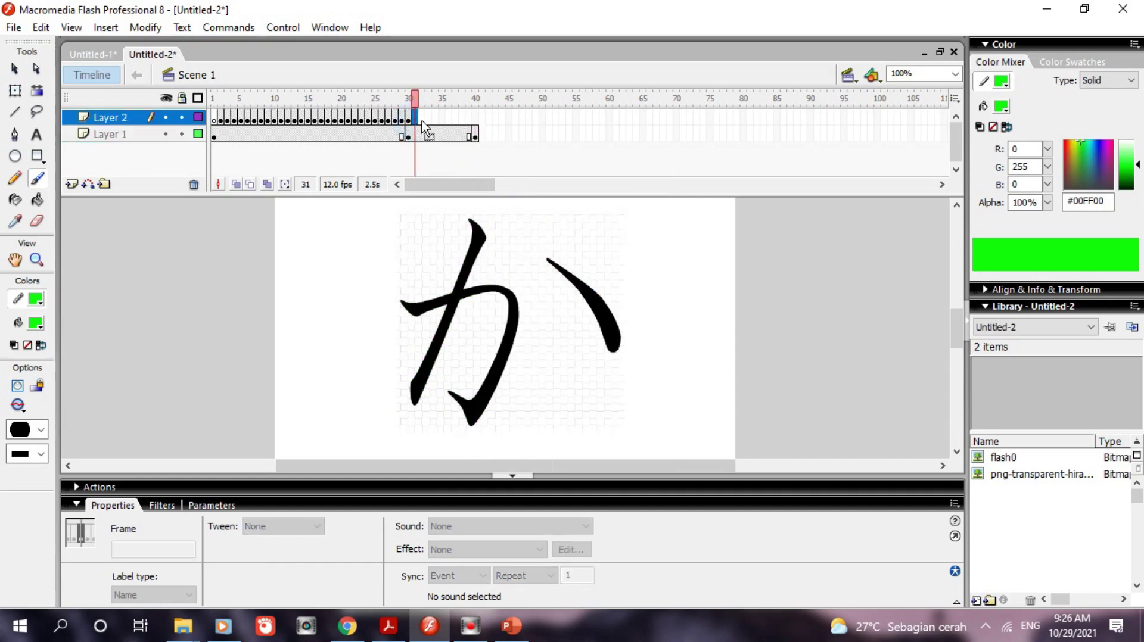
right_click(417, 121)
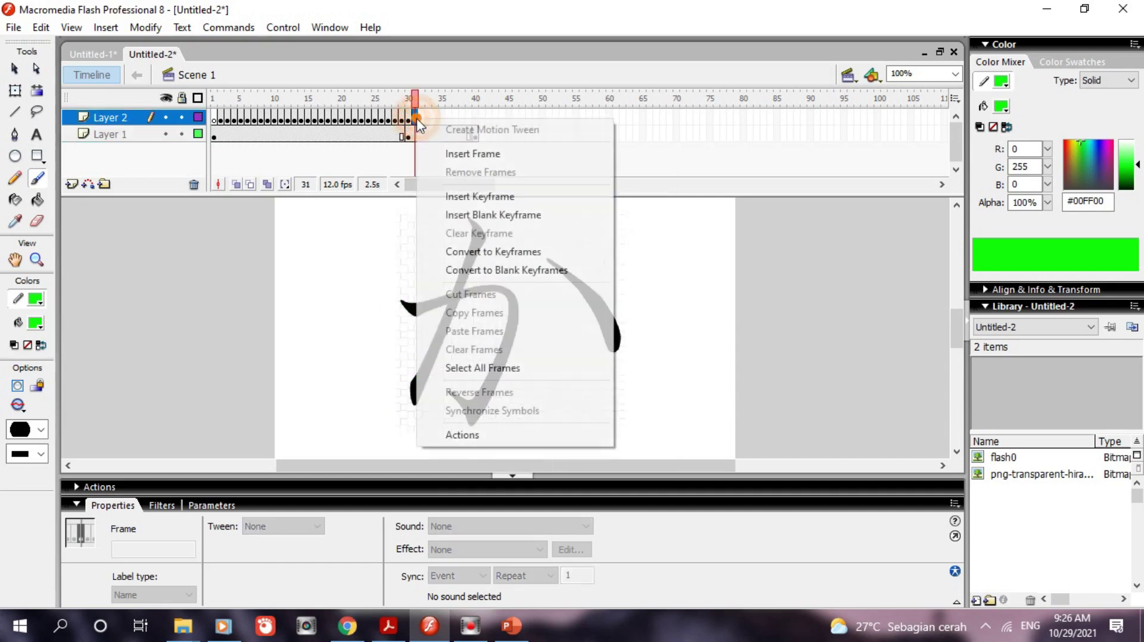
click(453, 196)
drag(595, 298, 608, 310)
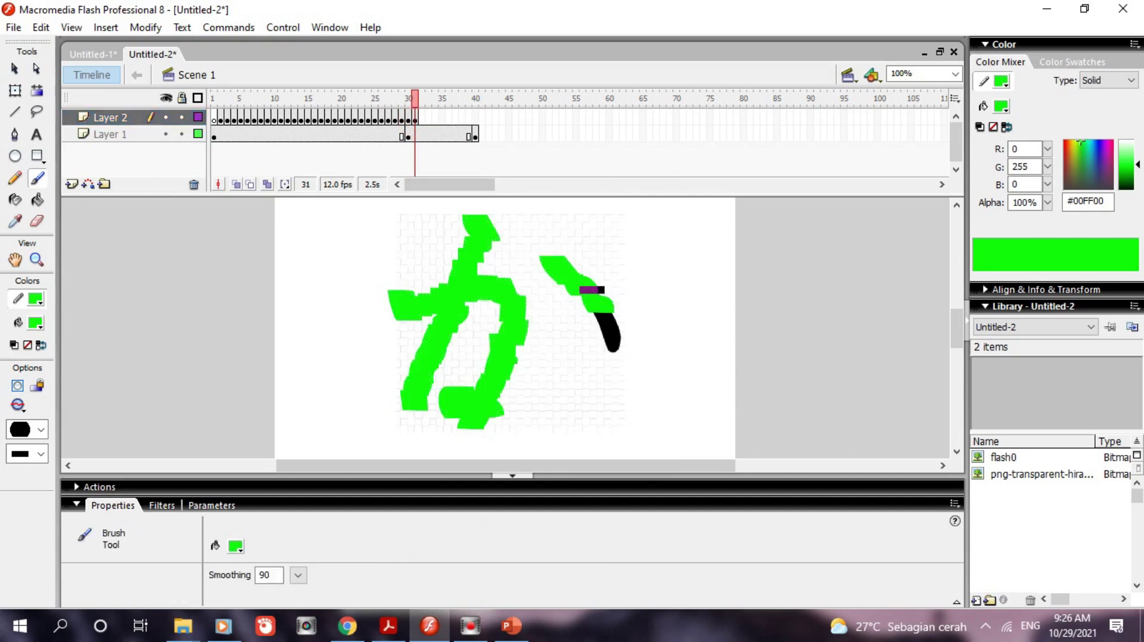
Insert a keyframe at frame 32 of Layer 2 and paint the short stroke, leaving only its bottom end black
right_click(421, 119)
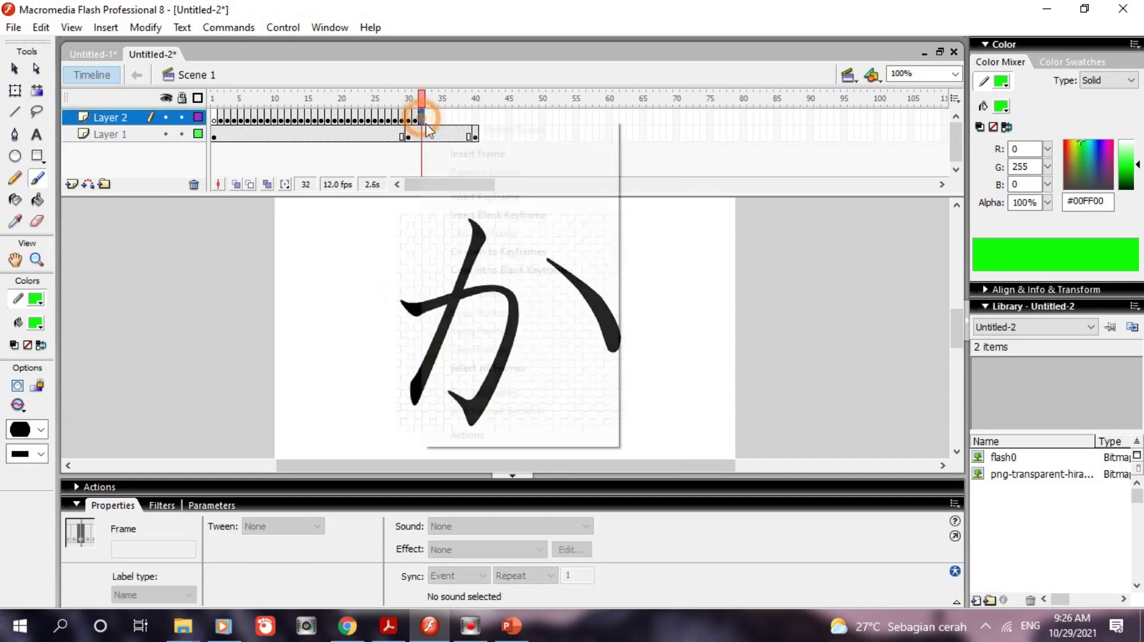
click(463, 198)
drag(603, 314, 613, 329)
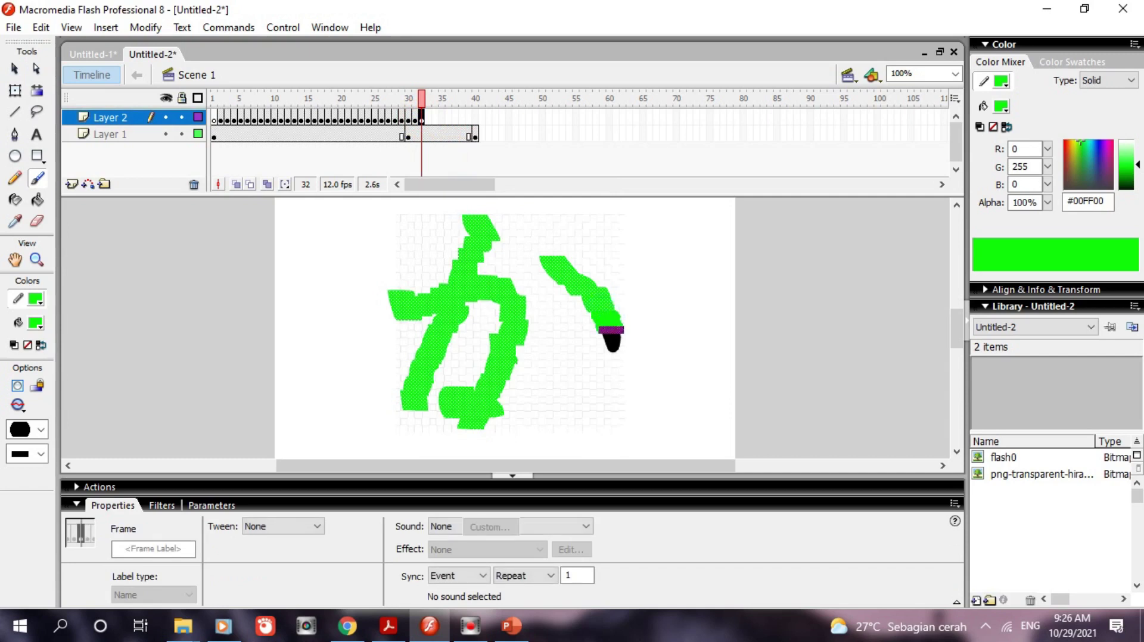
Insert a keyframe at frame 33 of Layer 2 and cover the short stroke's bottom end with green
click(429, 118)
right_click(428, 118)
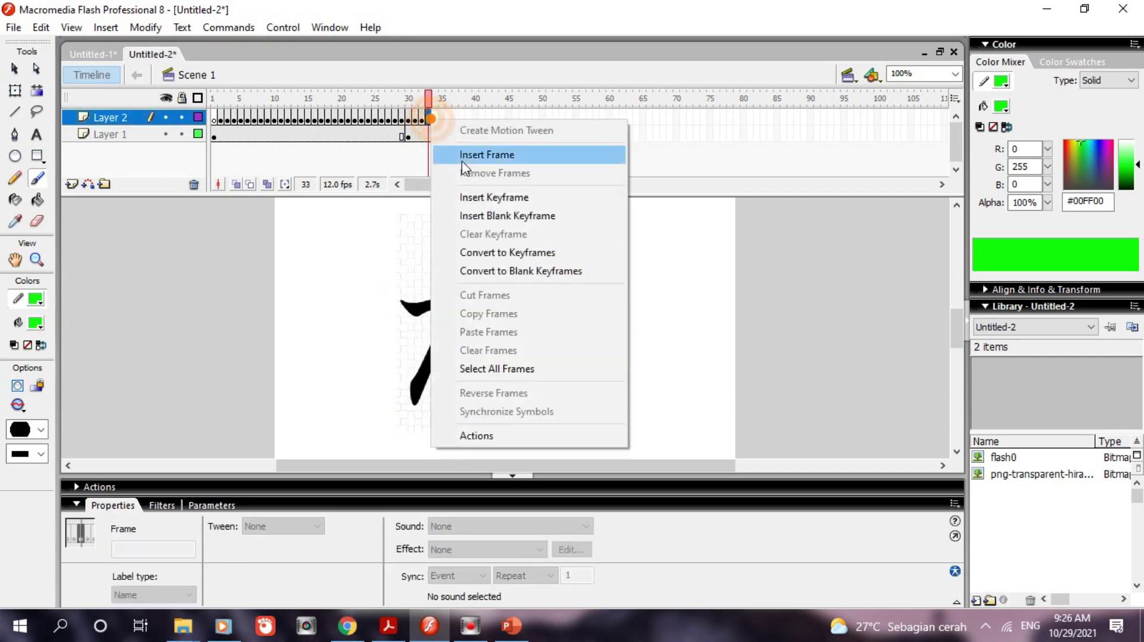
click(488, 197)
drag(603, 322, 613, 353)
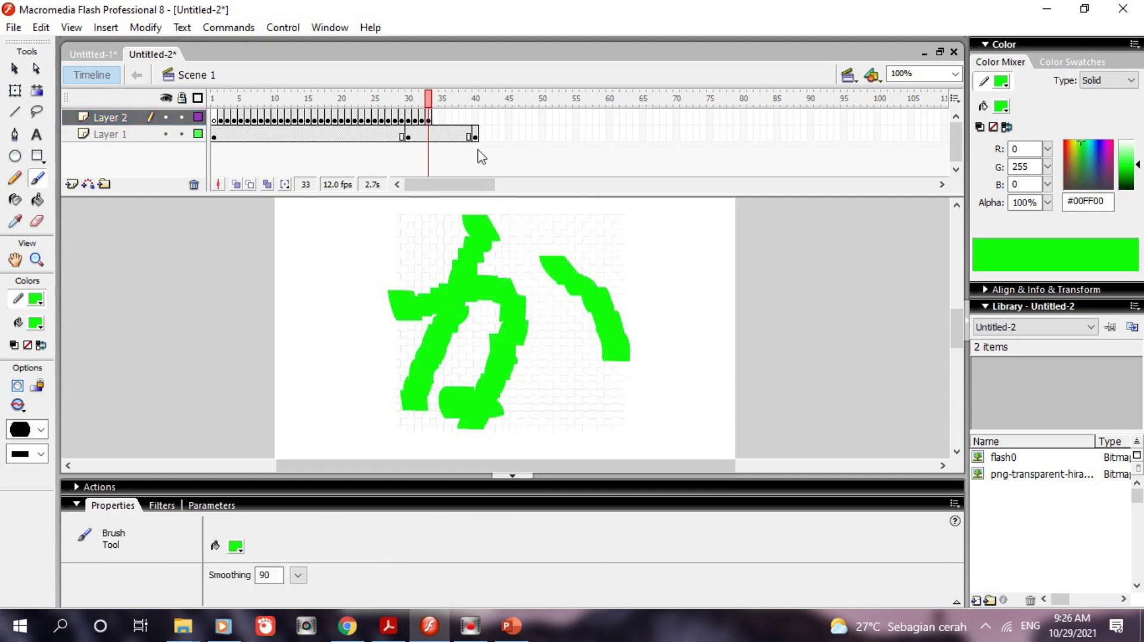
Convert Layer 2 into a mask over the character image on Layer 1
right_click(105, 117)
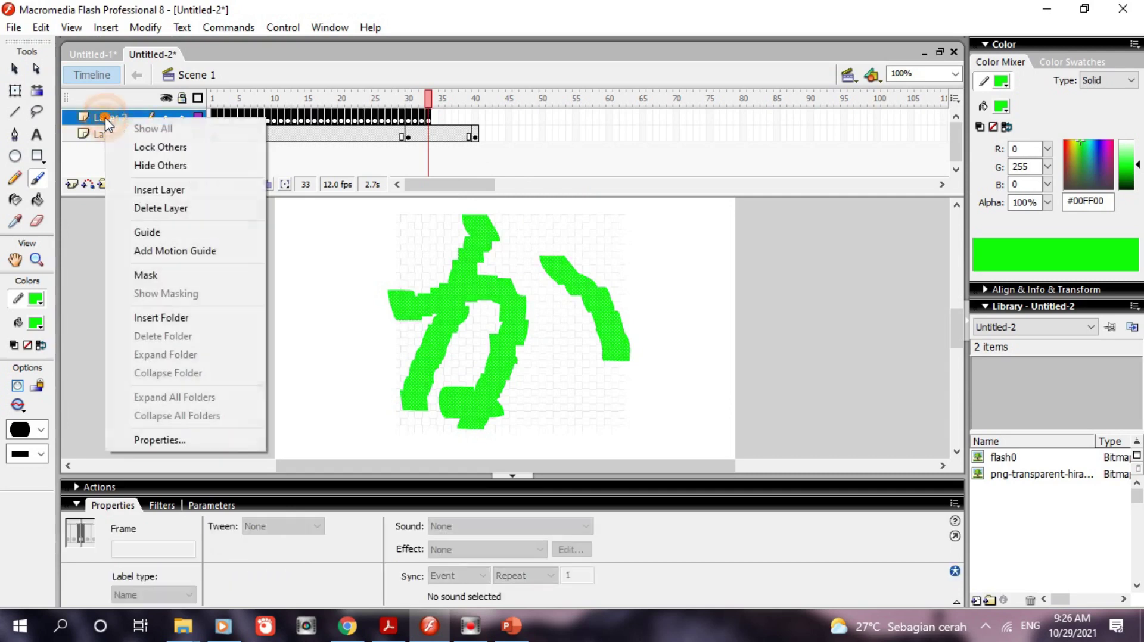
click(156, 275)
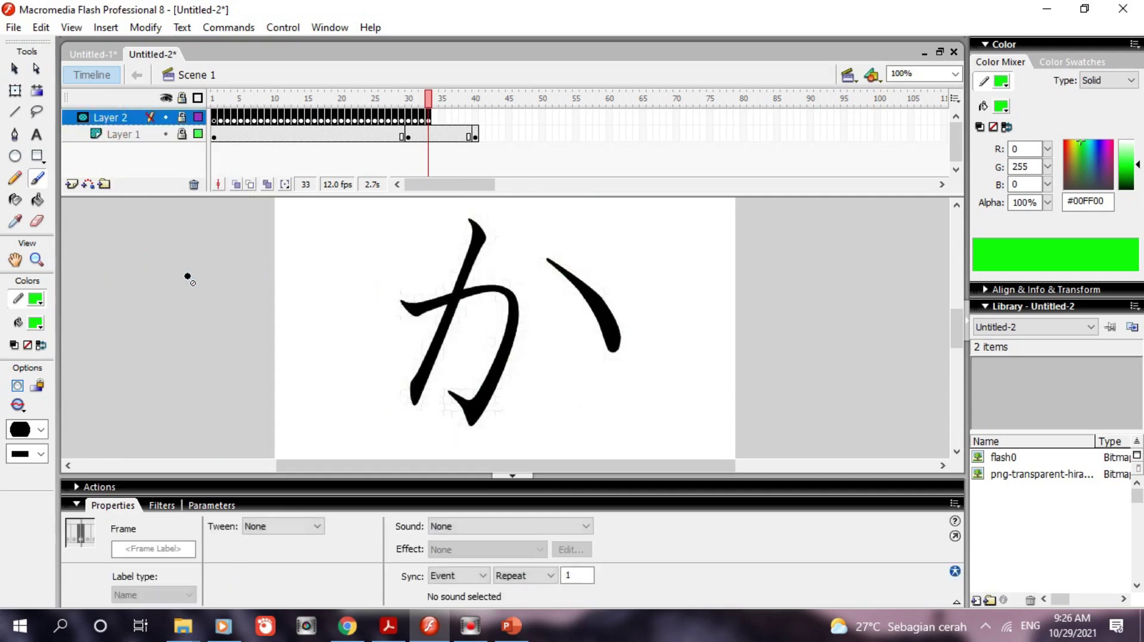
Play the masked animation from frame 1, preview it as a test movie, and close the preview
click(213, 99)
key(Return)
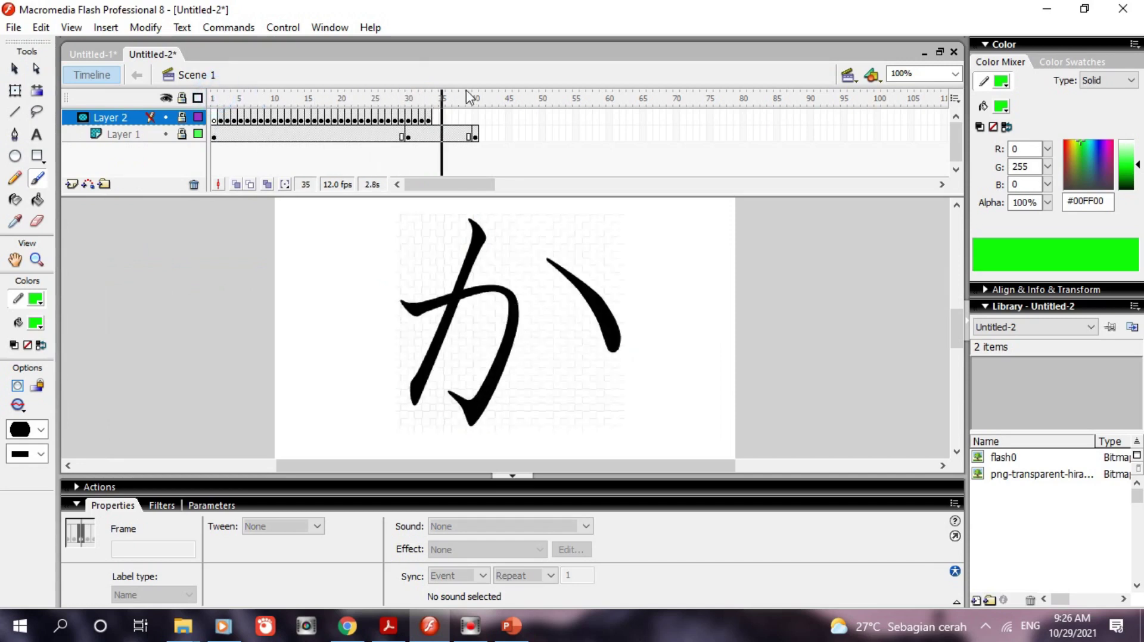
key(ctrl+Return)
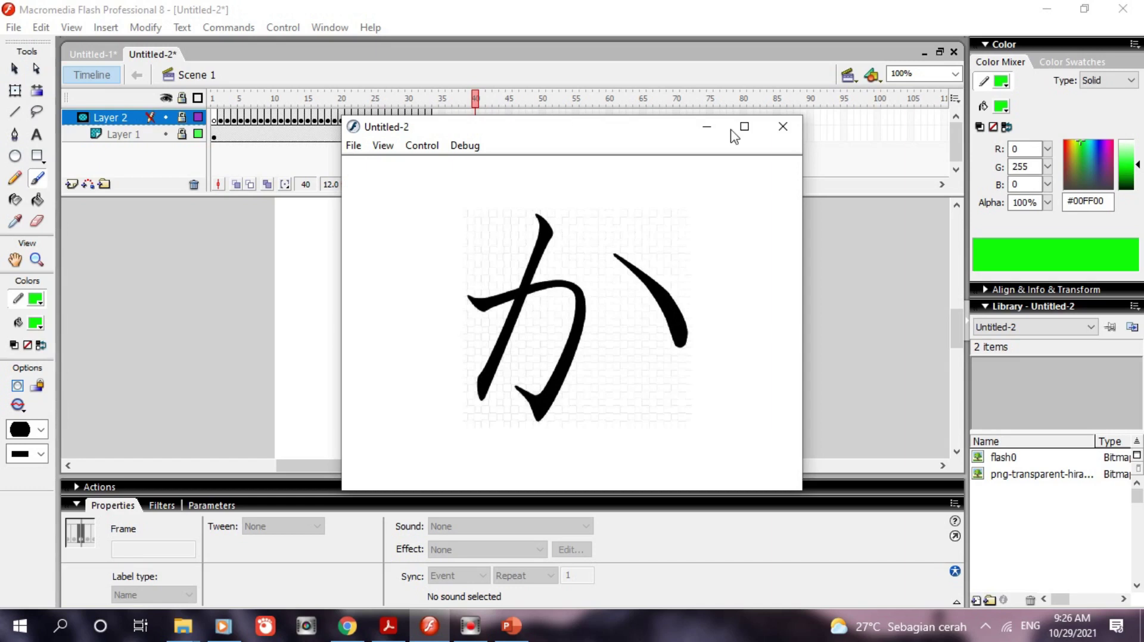
click(791, 128)
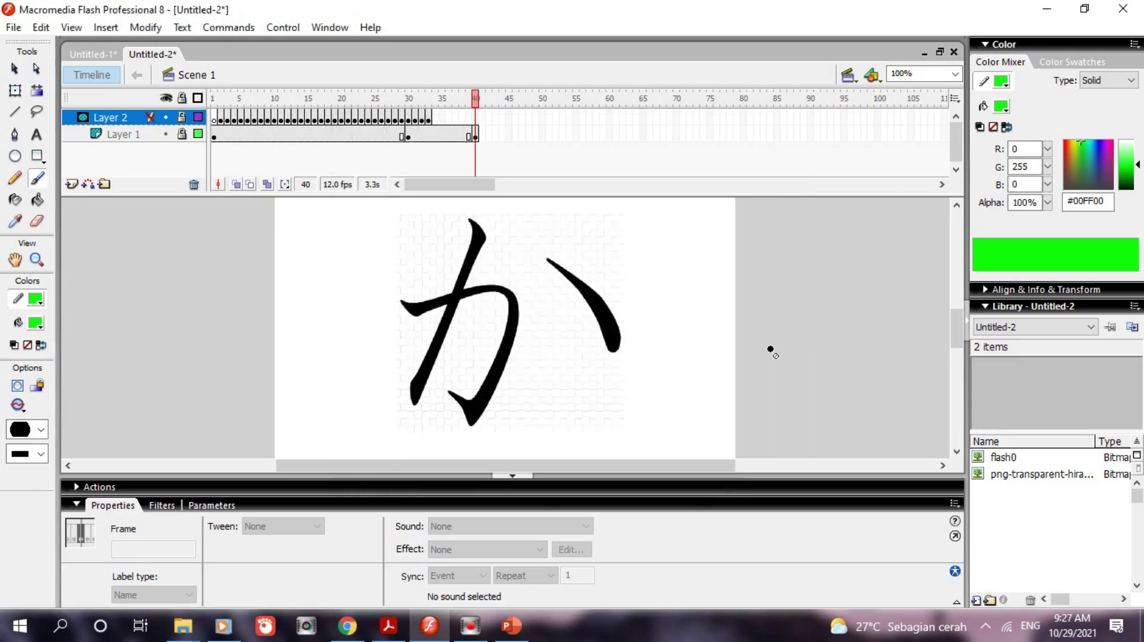